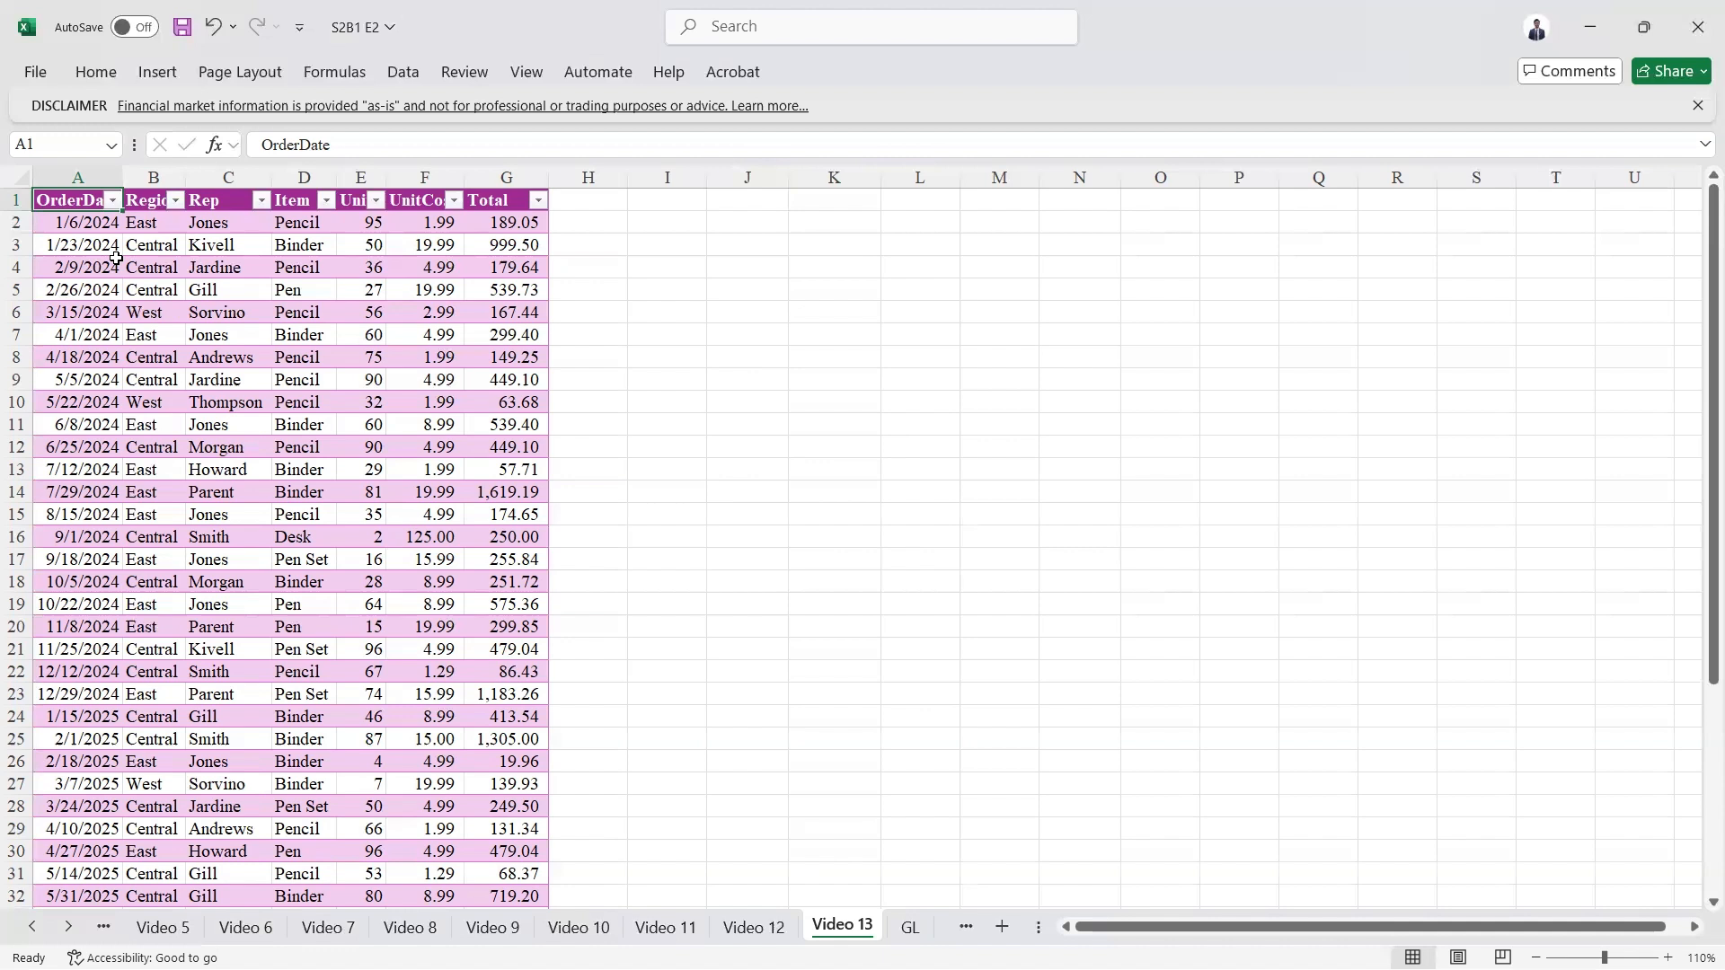
Step: Start a GROUPBY formula in cell J3 with the Region column, B1:B44 including its header, as the row fields
{"action": "left_click", "coordinate": [725, 241]}
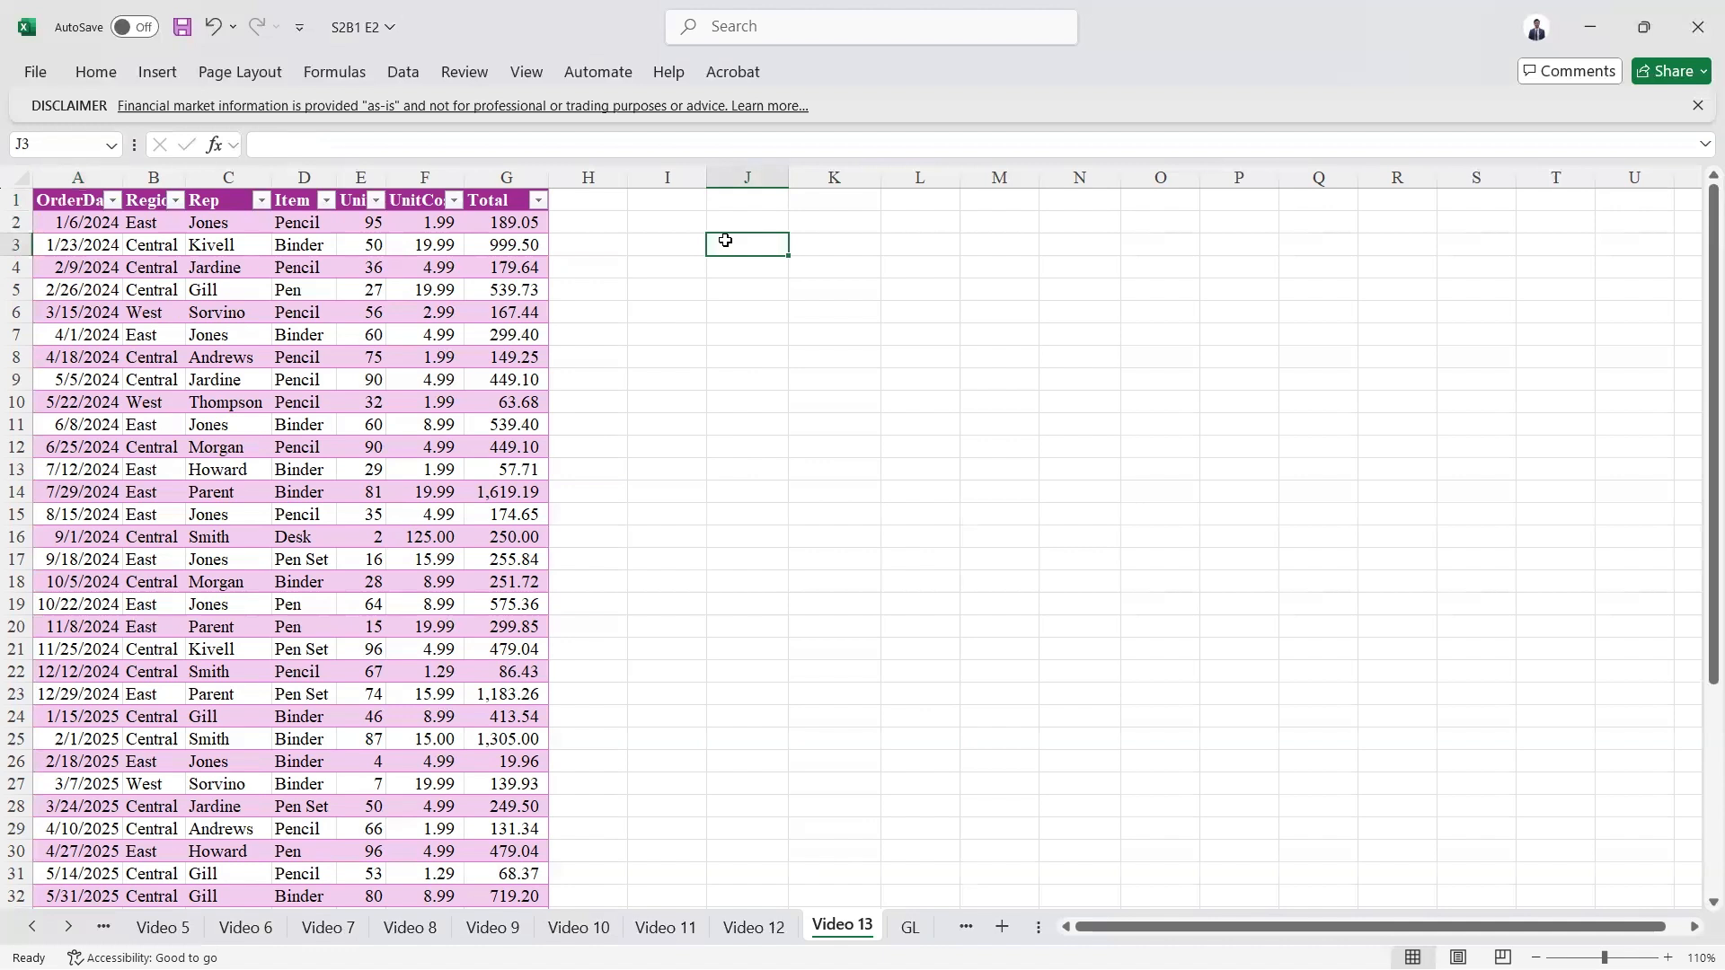
{"action": "type", "text": "=grou"}
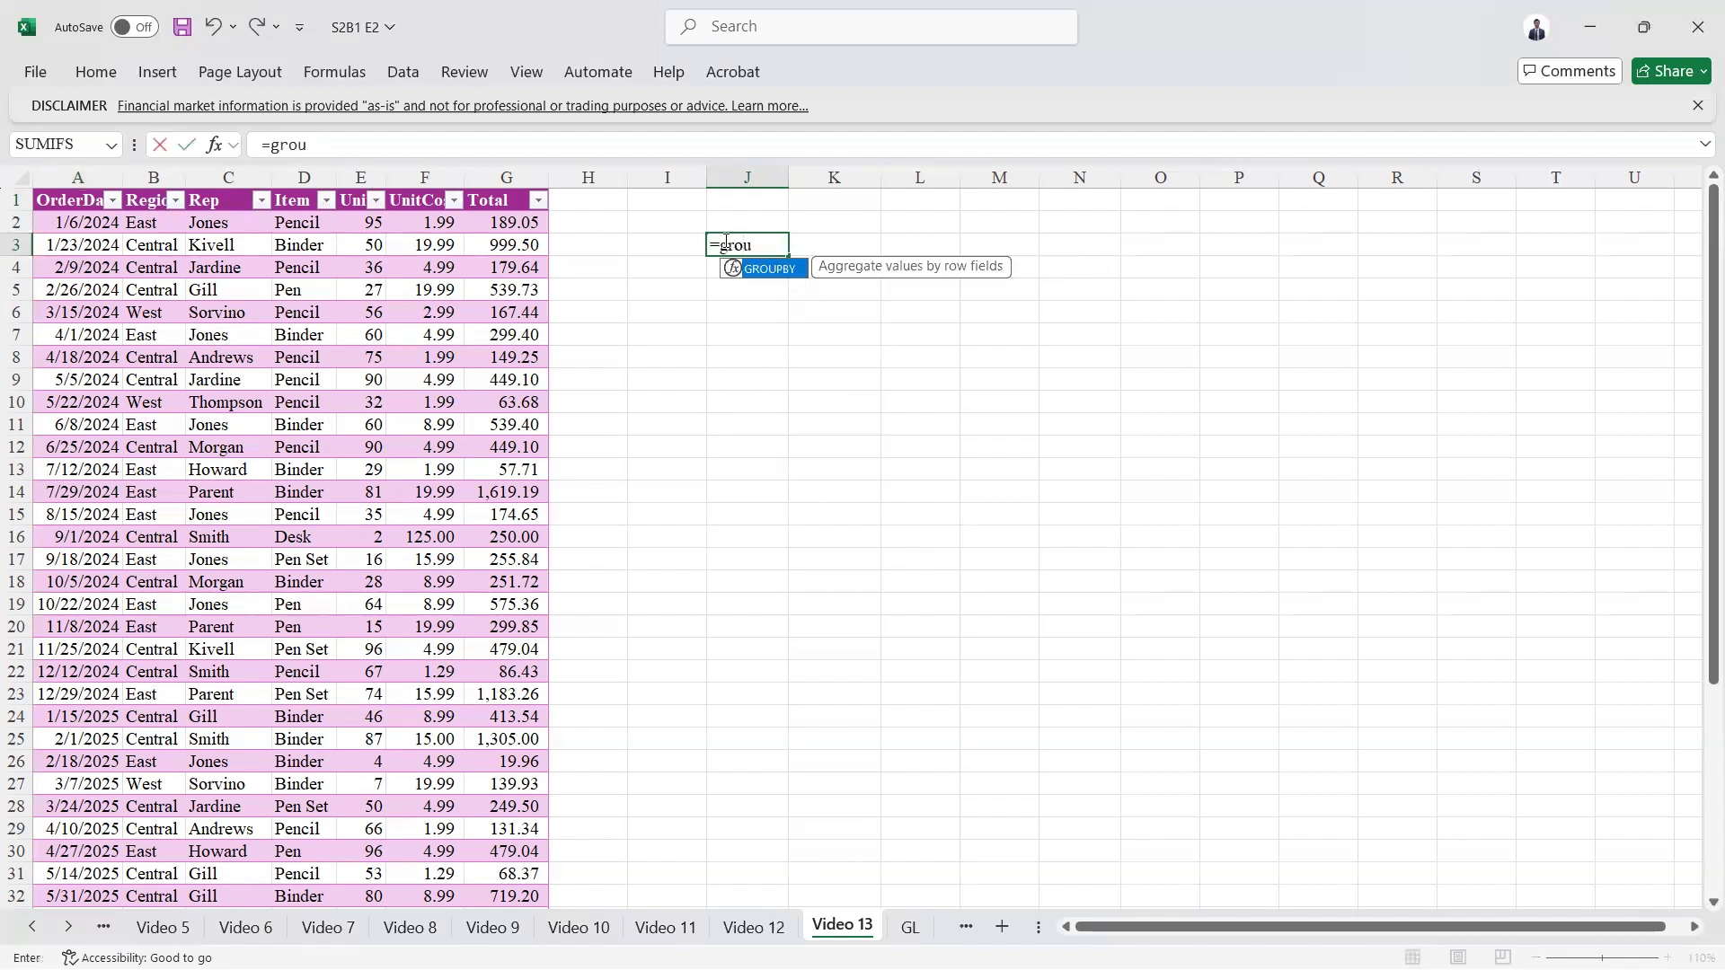
{"action": "key", "text": "Tab"}
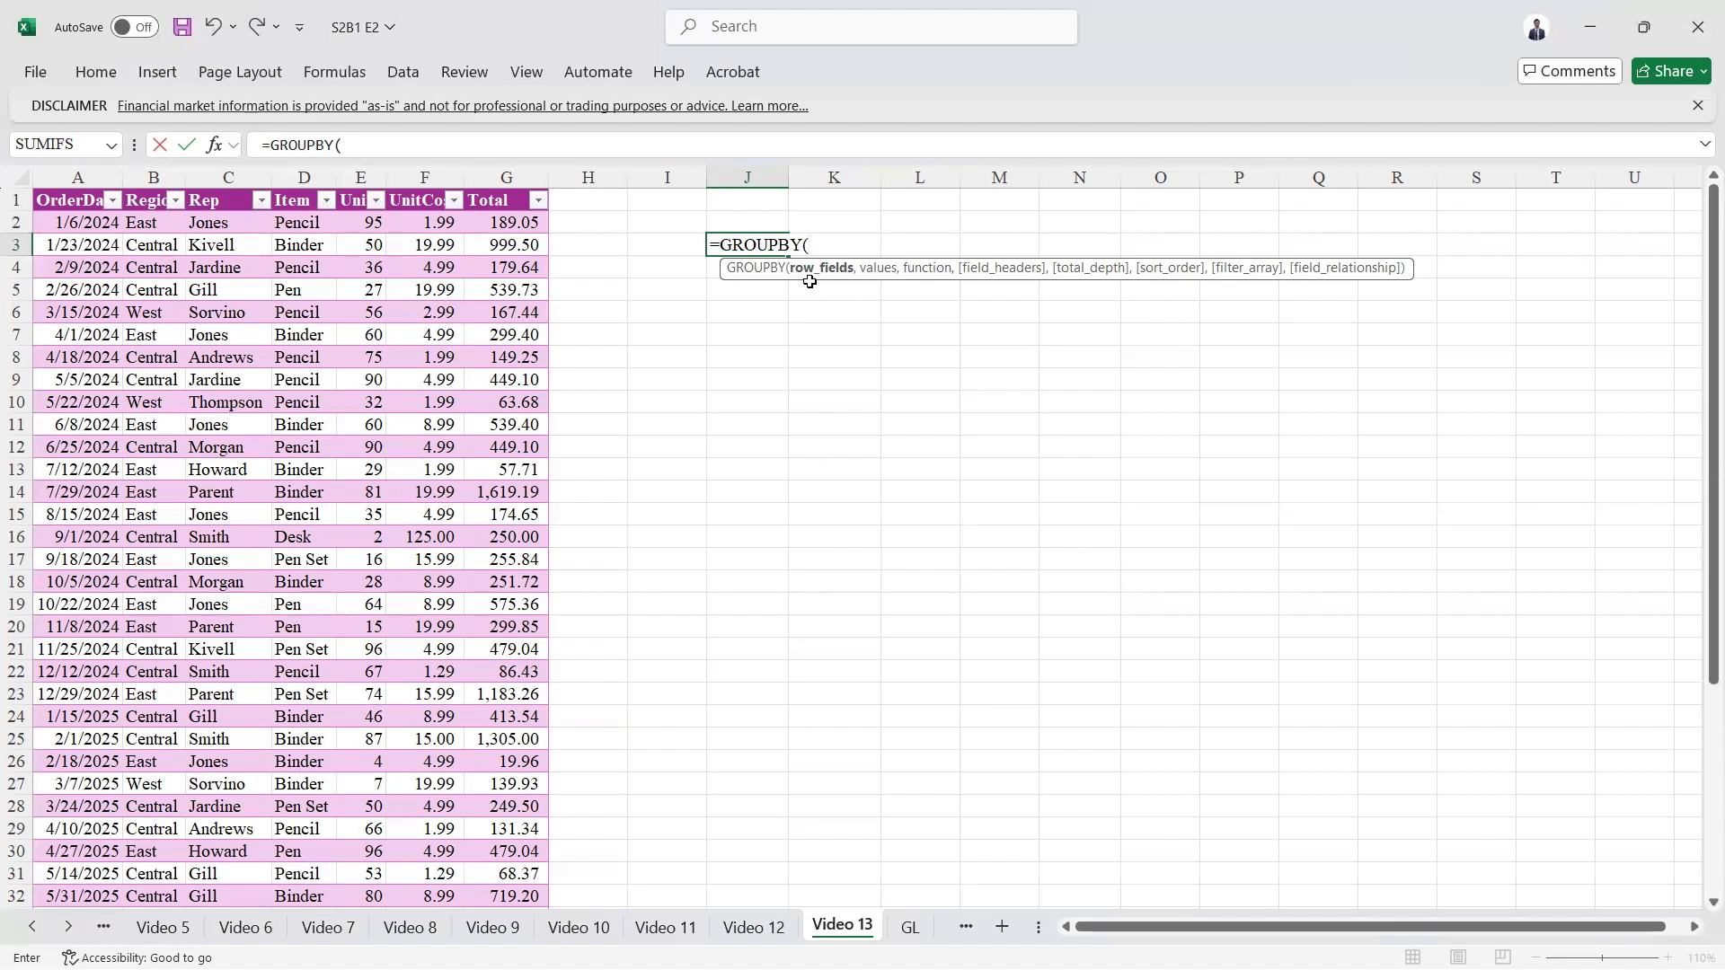
{"action": "left_click", "coordinate": [149, 218]}
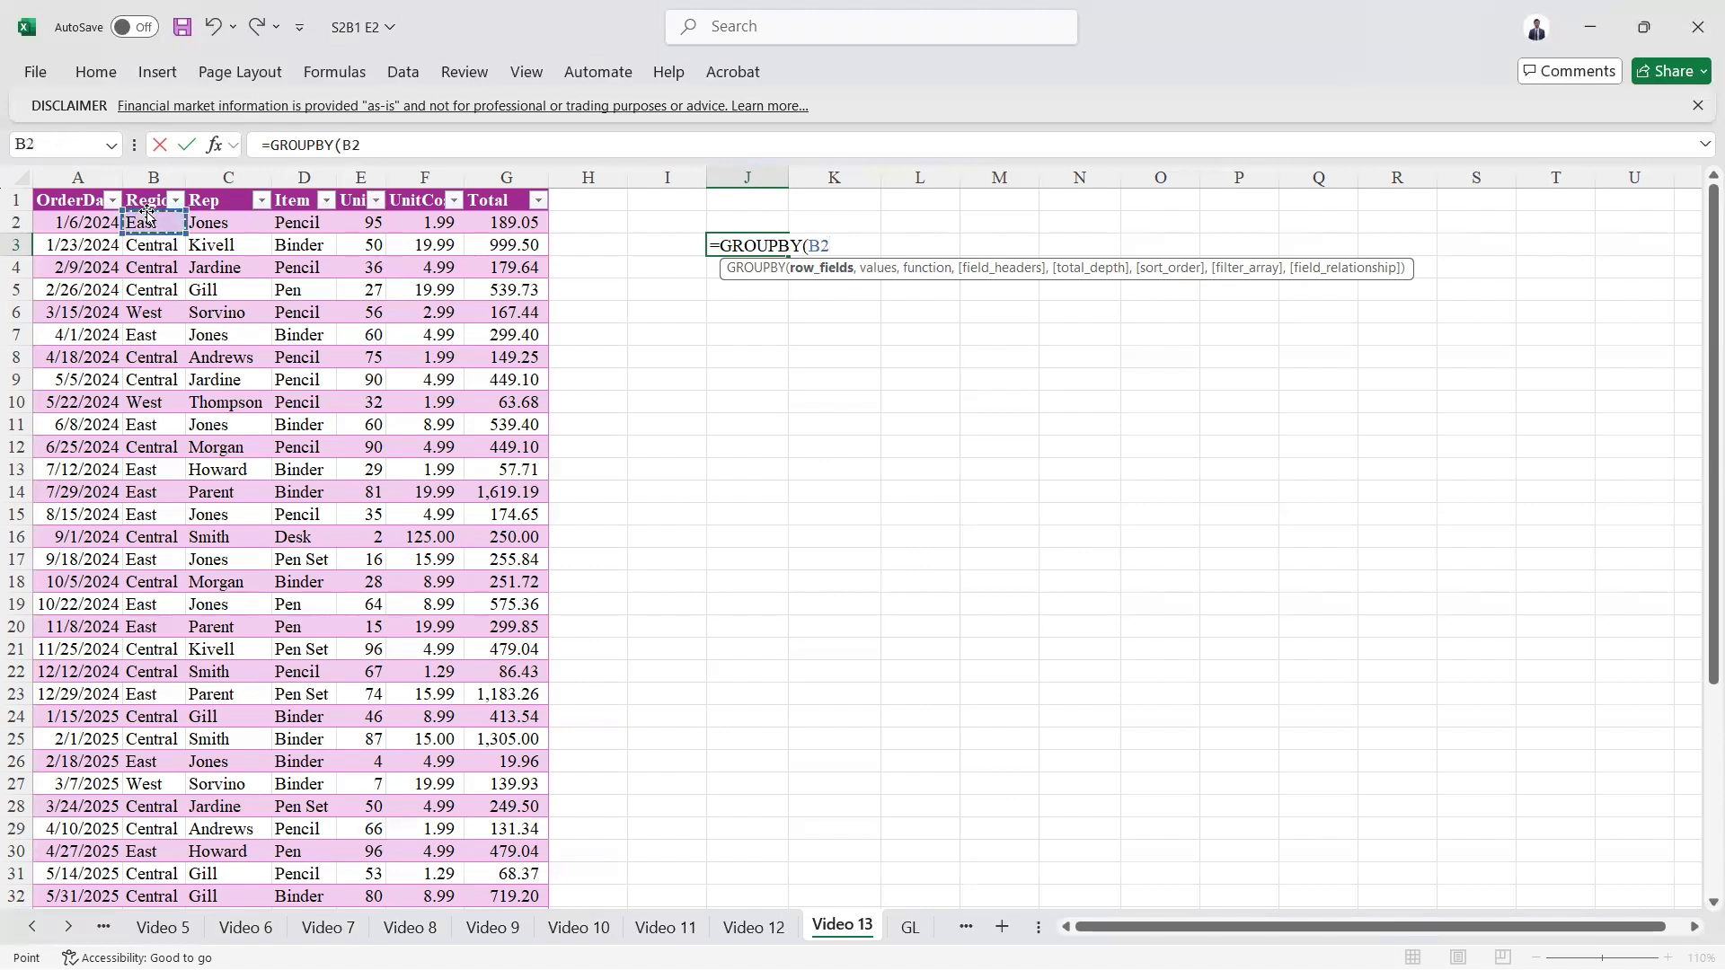
{"action": "key", "text": "Up"}
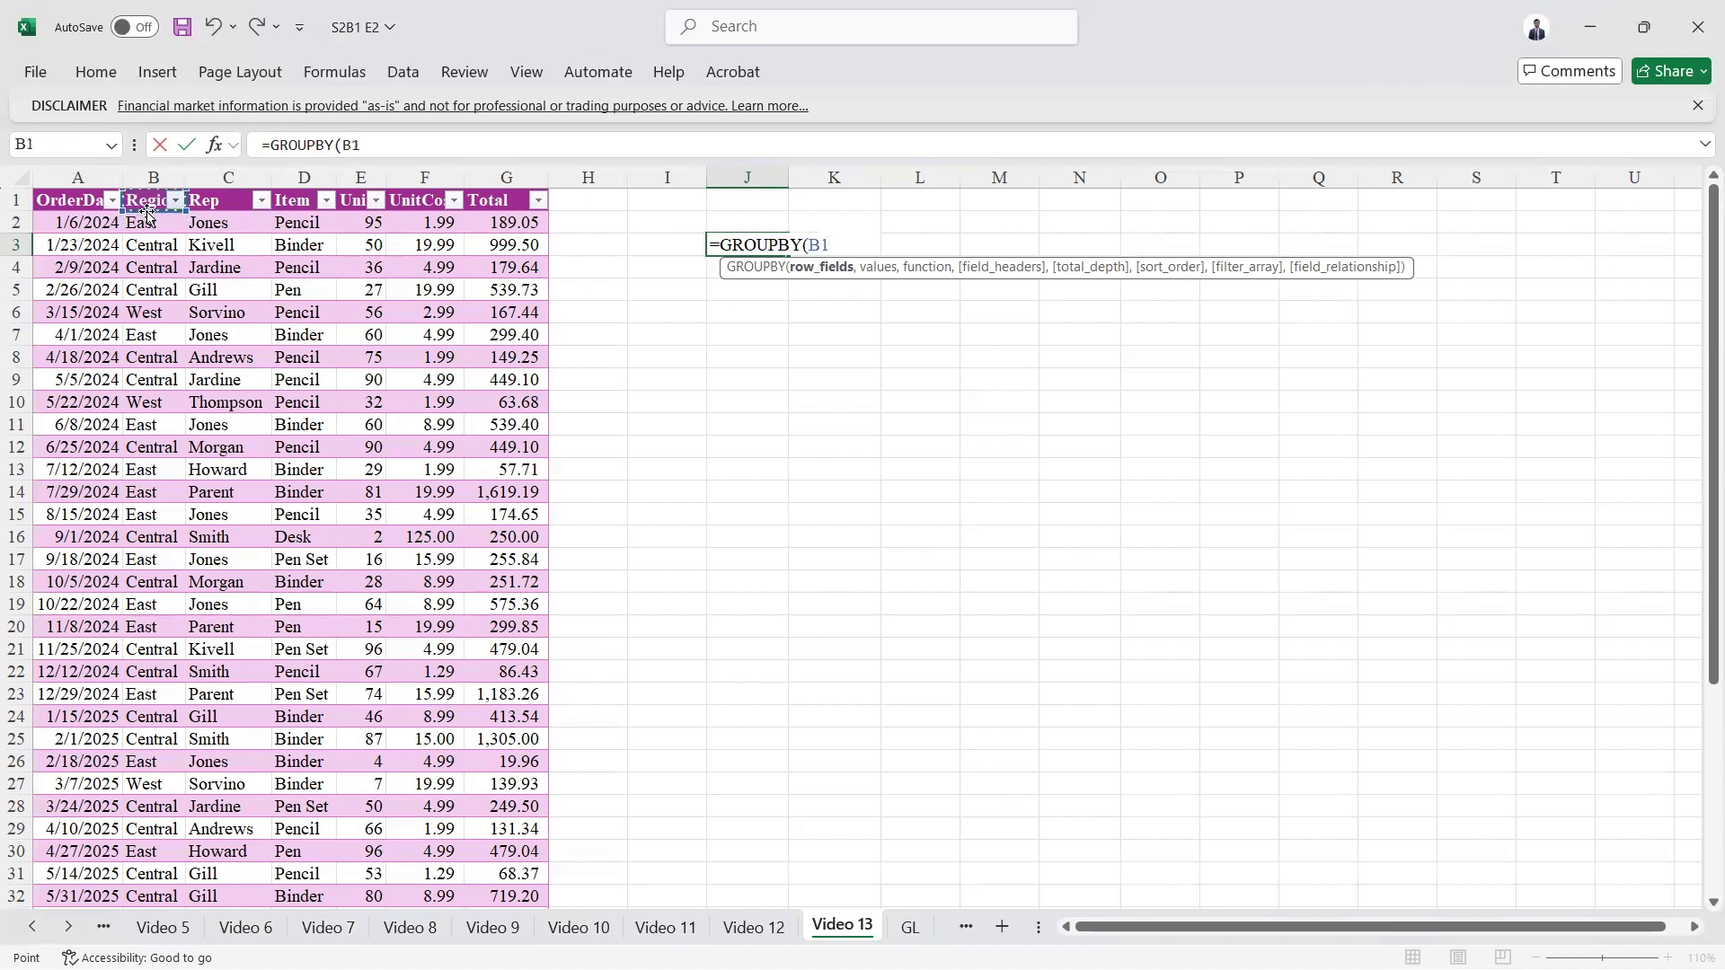
{"action": "key", "text": "ctrl+shift+Down"}
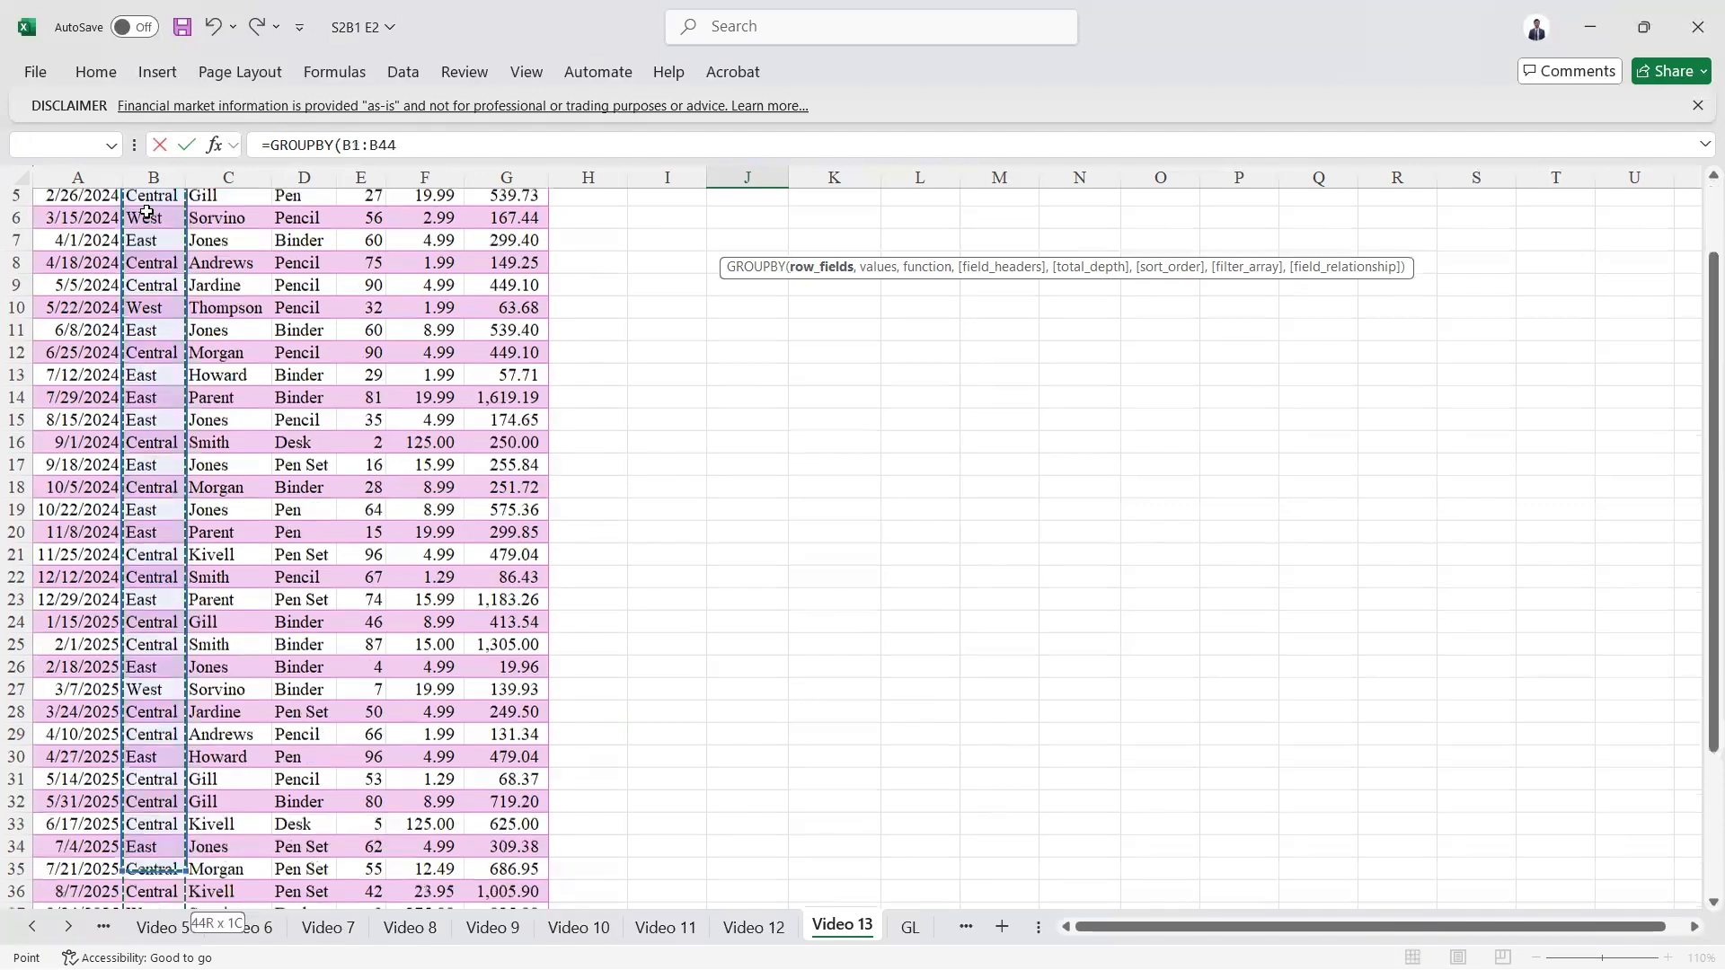
{"action": "type", "text": ","}
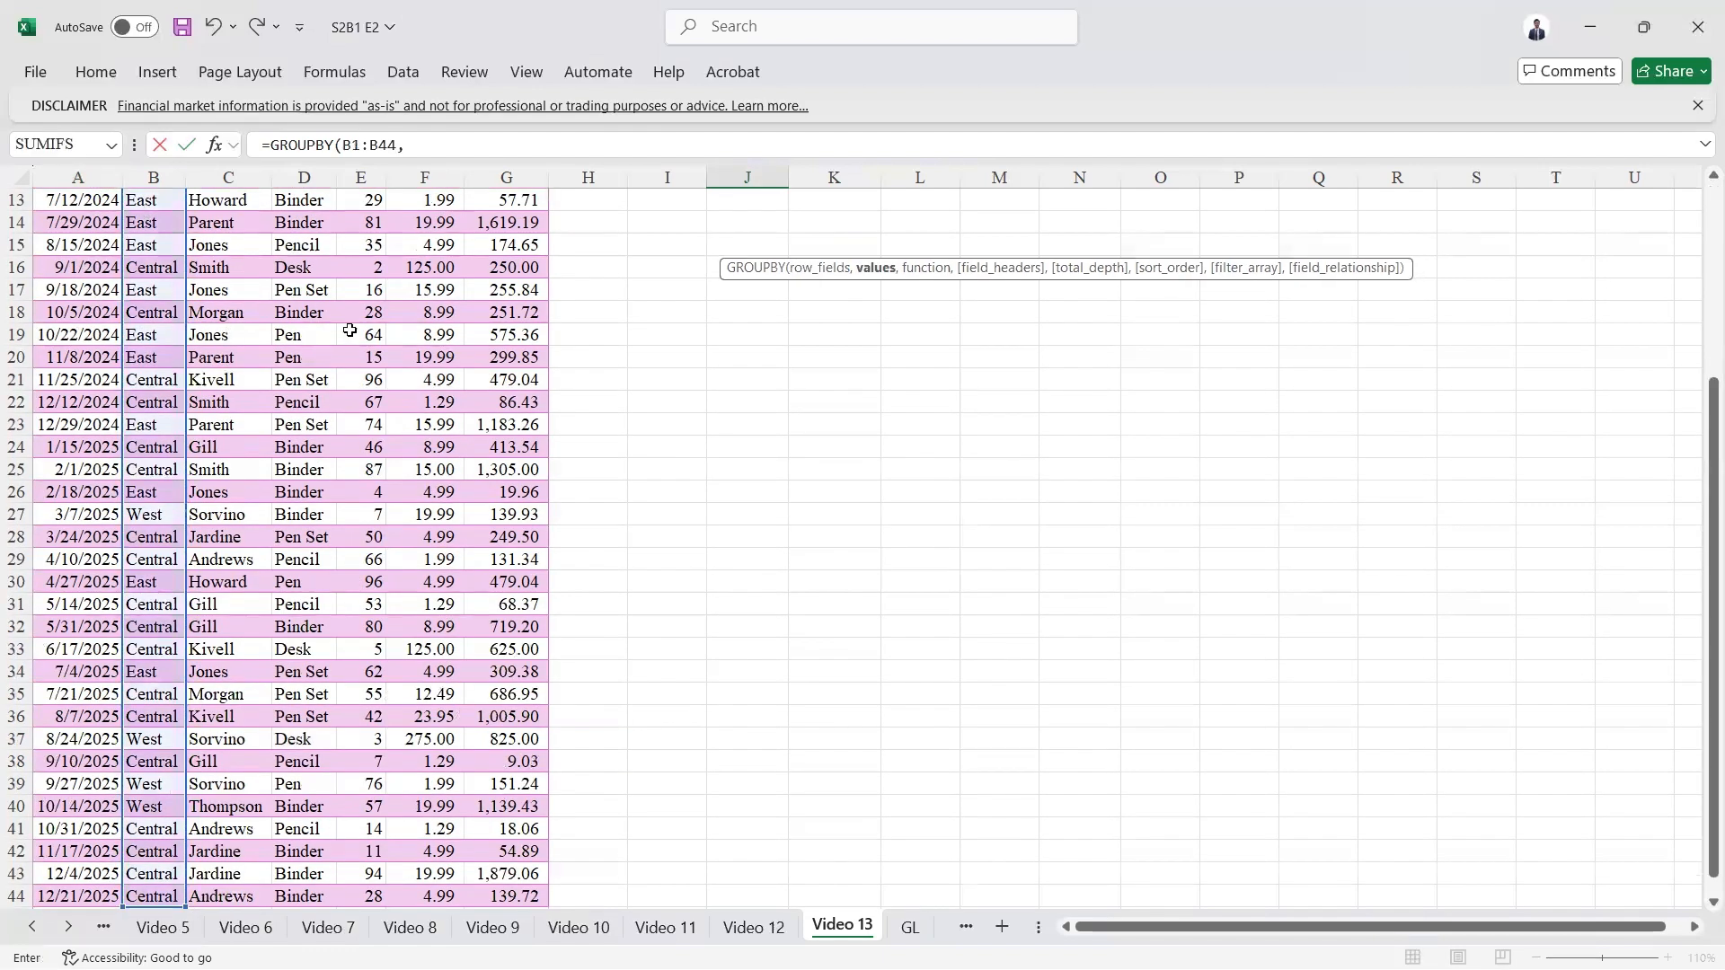
Step: Add the Total column, G1:G44 including its header, as the values argument of the GROUPBY formula
{"action": "scroll", "coordinate": [349, 331], "scroll_direction": "up", "scroll_amount": 5}
{"action": "scroll", "coordinate": [349, 331], "scroll_direction": "up", "scroll_amount": 2}
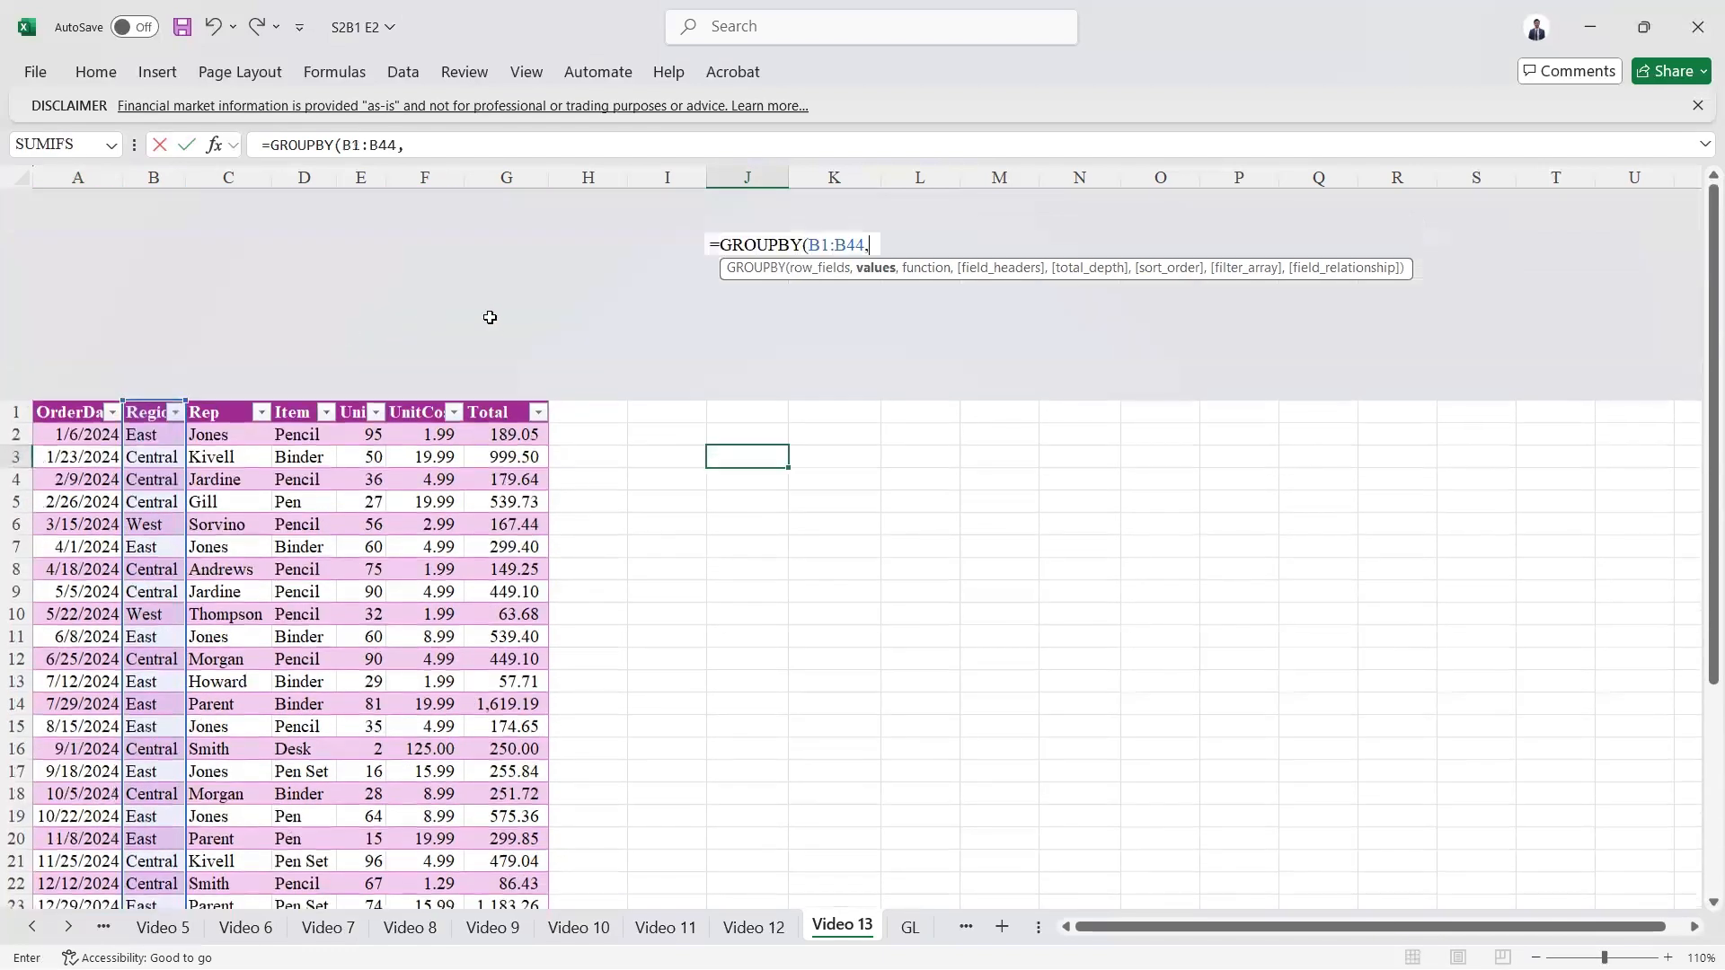
{"action": "left_click", "coordinate": [496, 409]}
{"action": "left_click", "coordinate": [496, 410]}
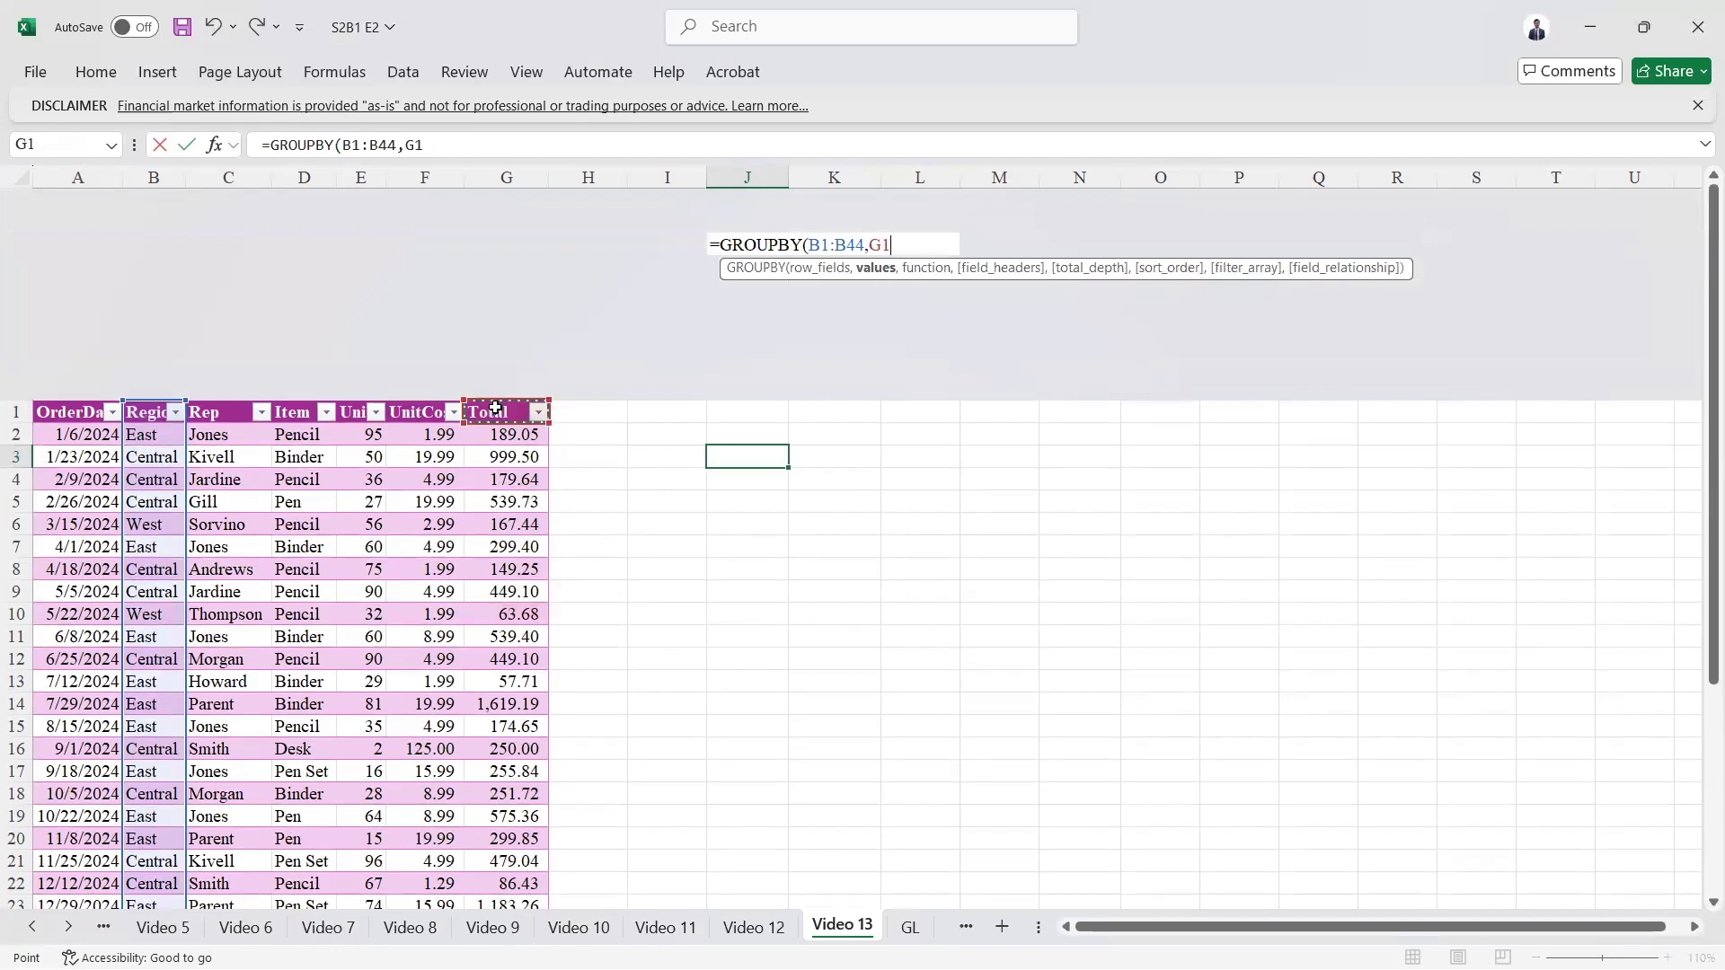
{"action": "key", "text": "ctrl+shift+Down"}
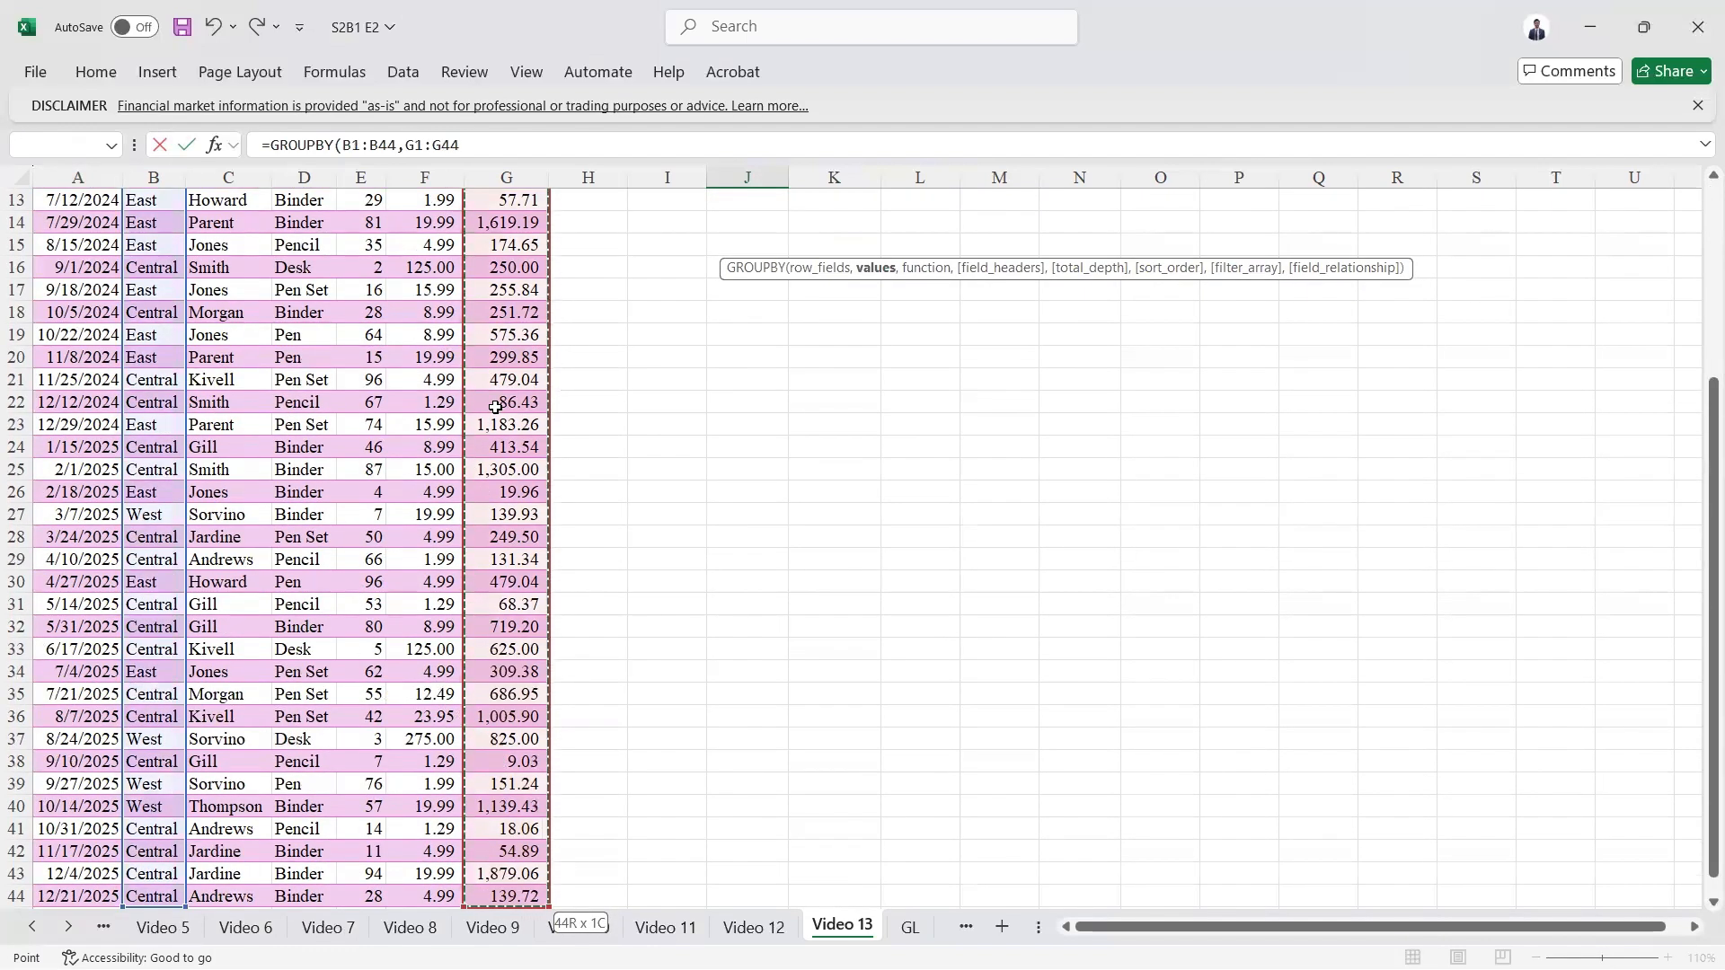
{"action": "type", "text": ","}
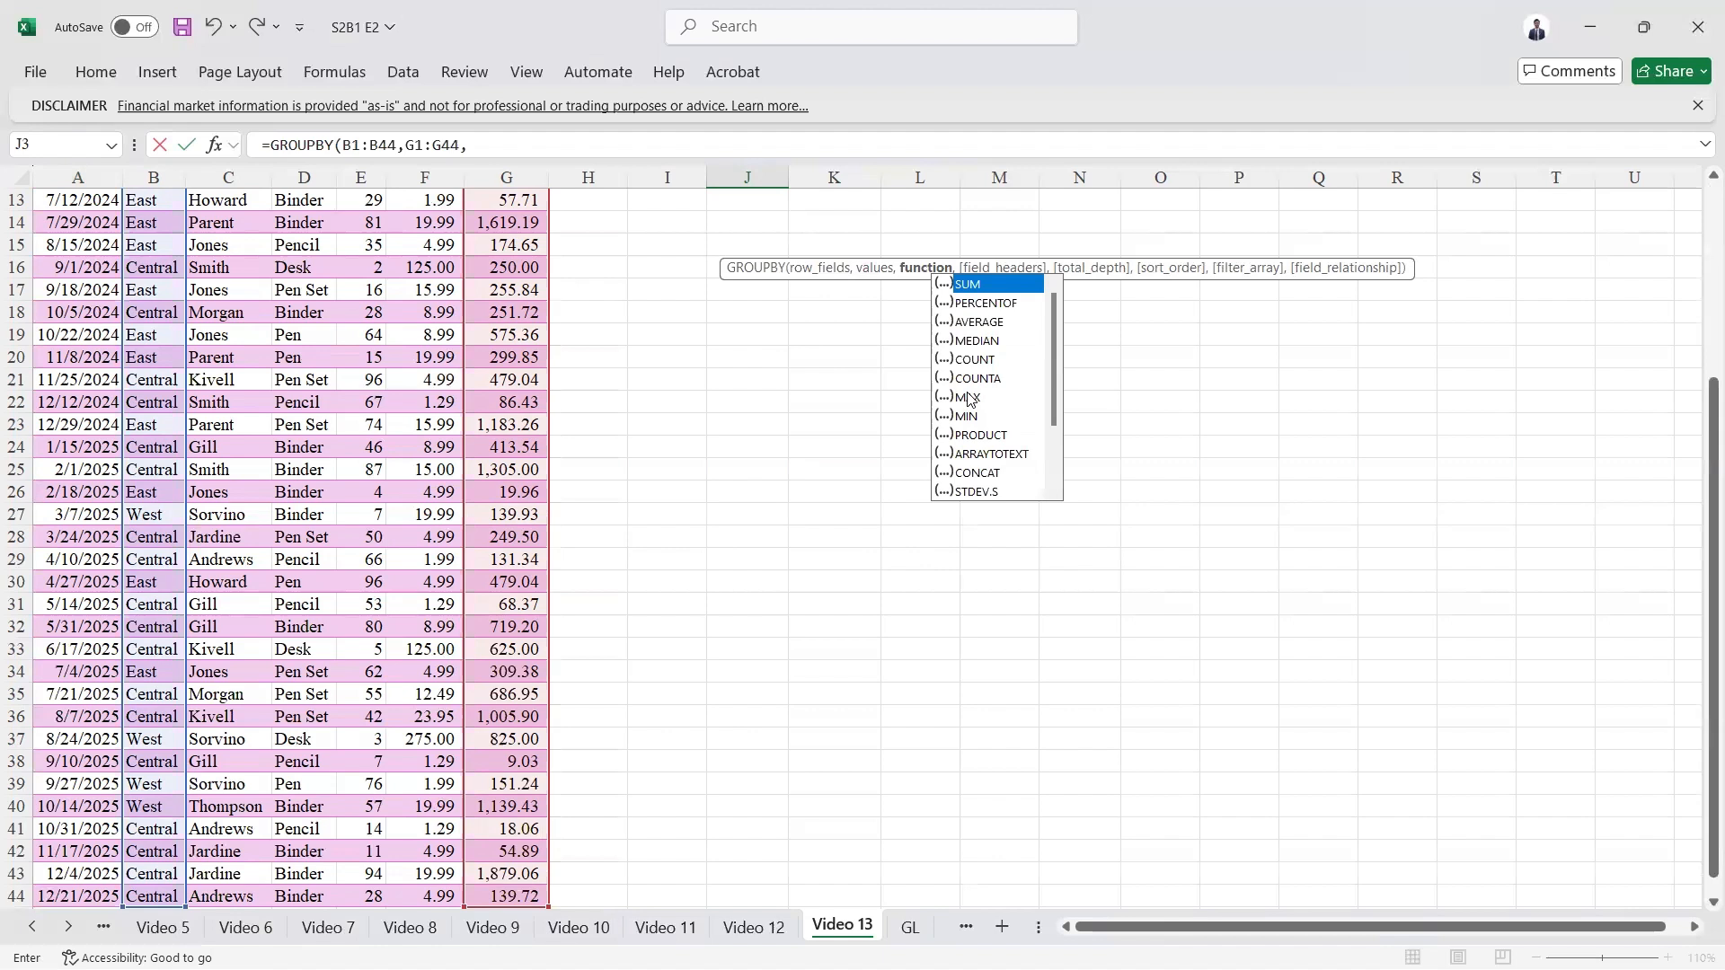
Step: Complete the GROUPBY formula with SUM as the function and 0 (No) for field headers, keeping J3 selected
{"action": "key", "text": "Tab"}
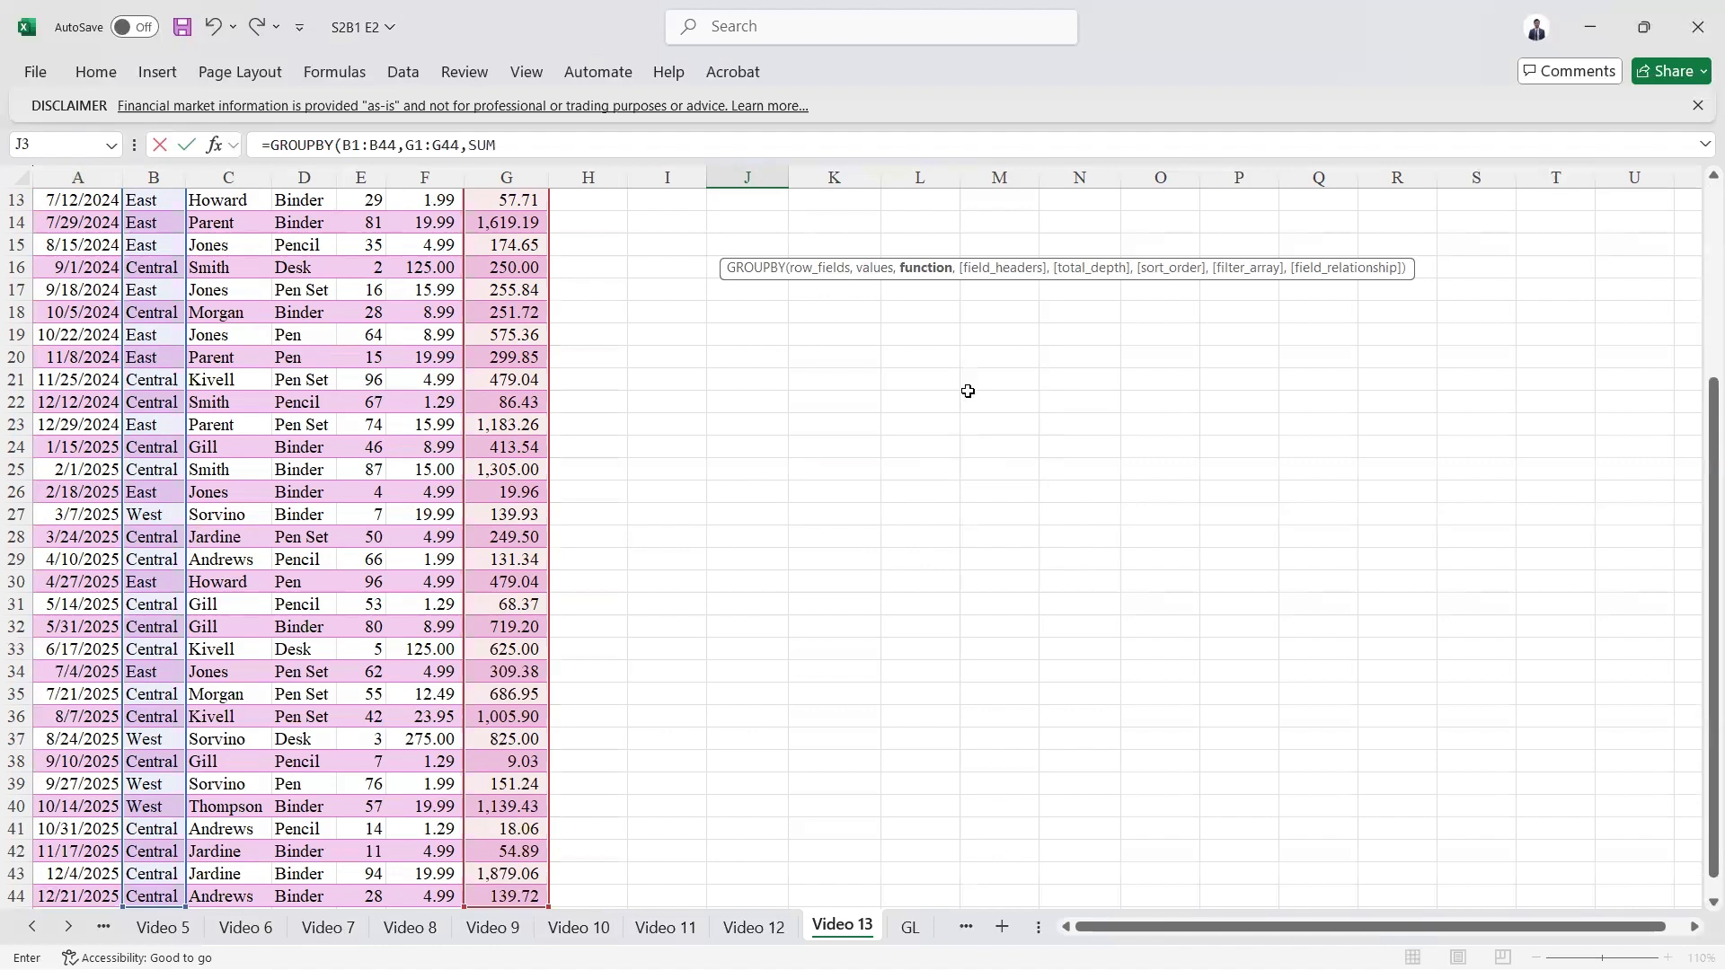
{"action": "type", "text": ","}
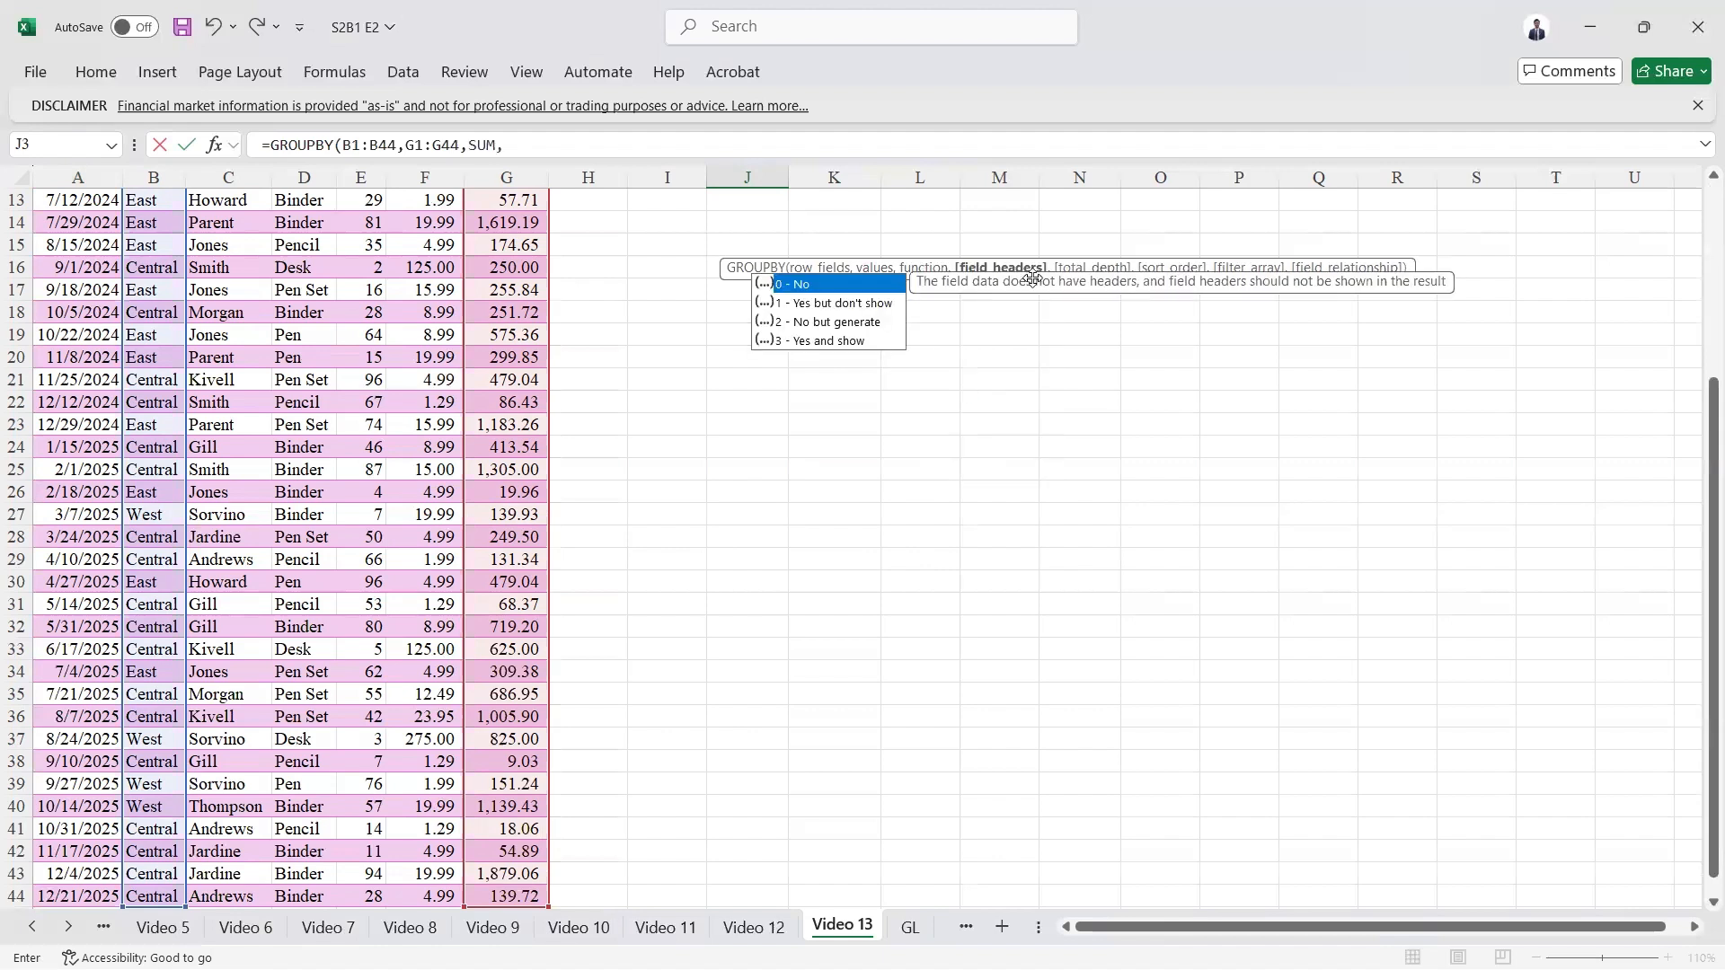
{"action": "scroll", "coordinate": [565, 304], "scroll_direction": "up", "scroll_amount": 3}
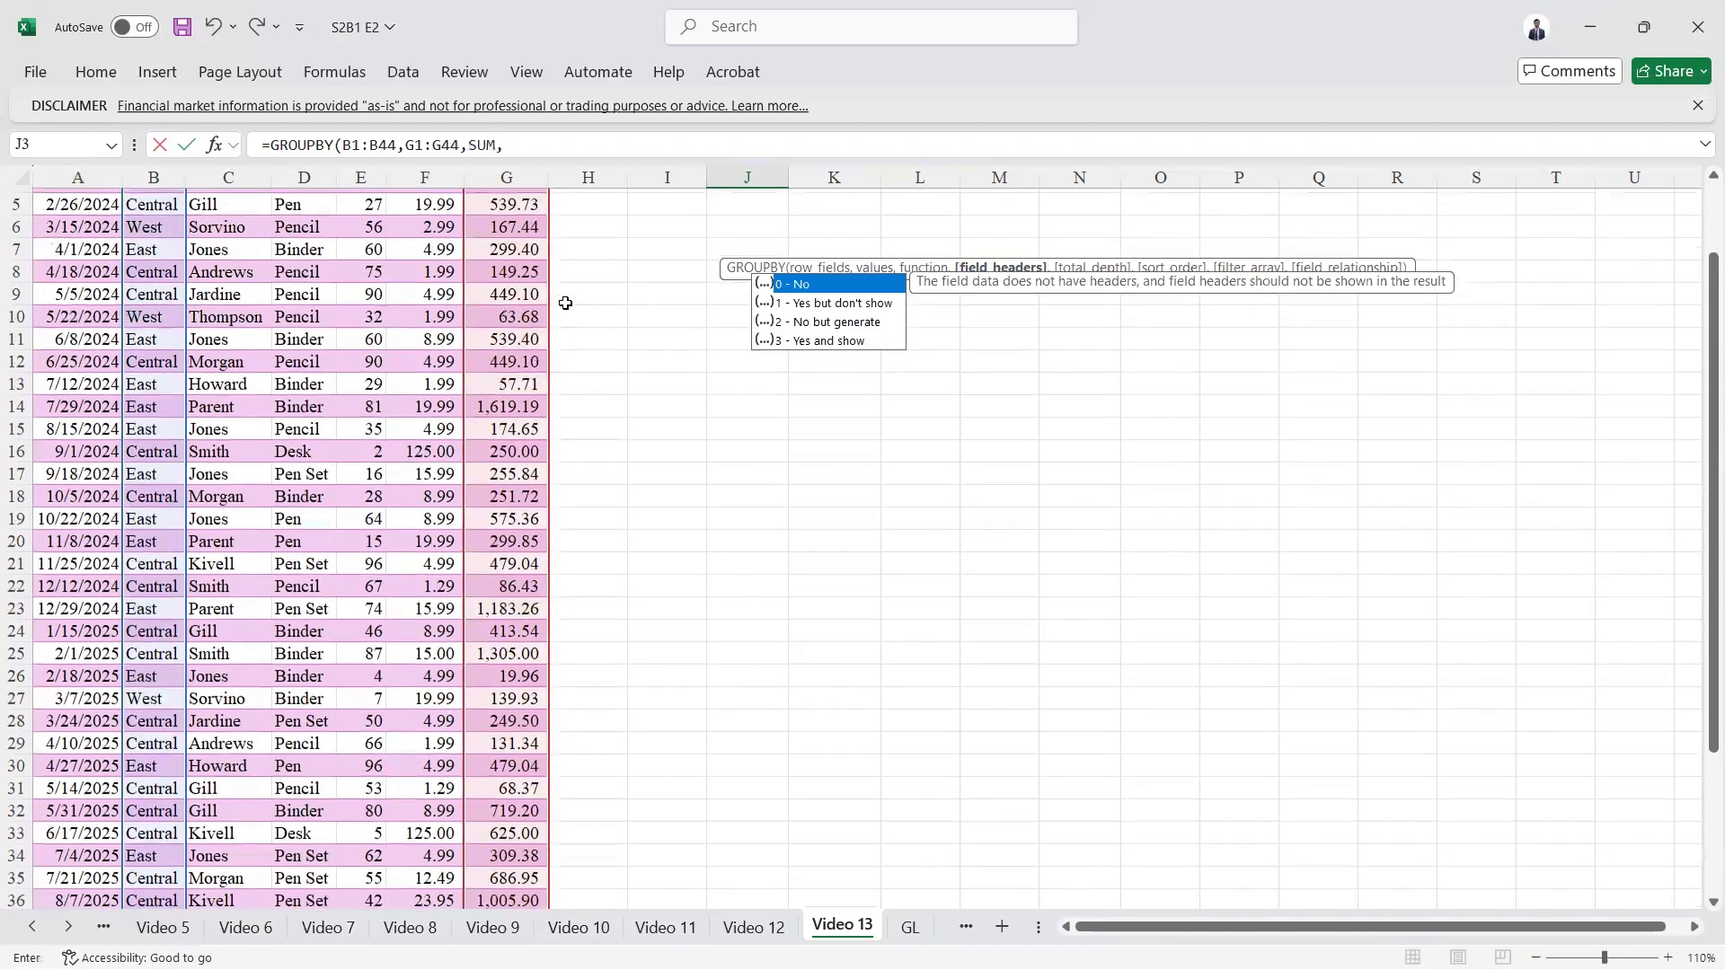
{"action": "scroll", "coordinate": [565, 304], "scroll_direction": "up", "scroll_amount": 2}
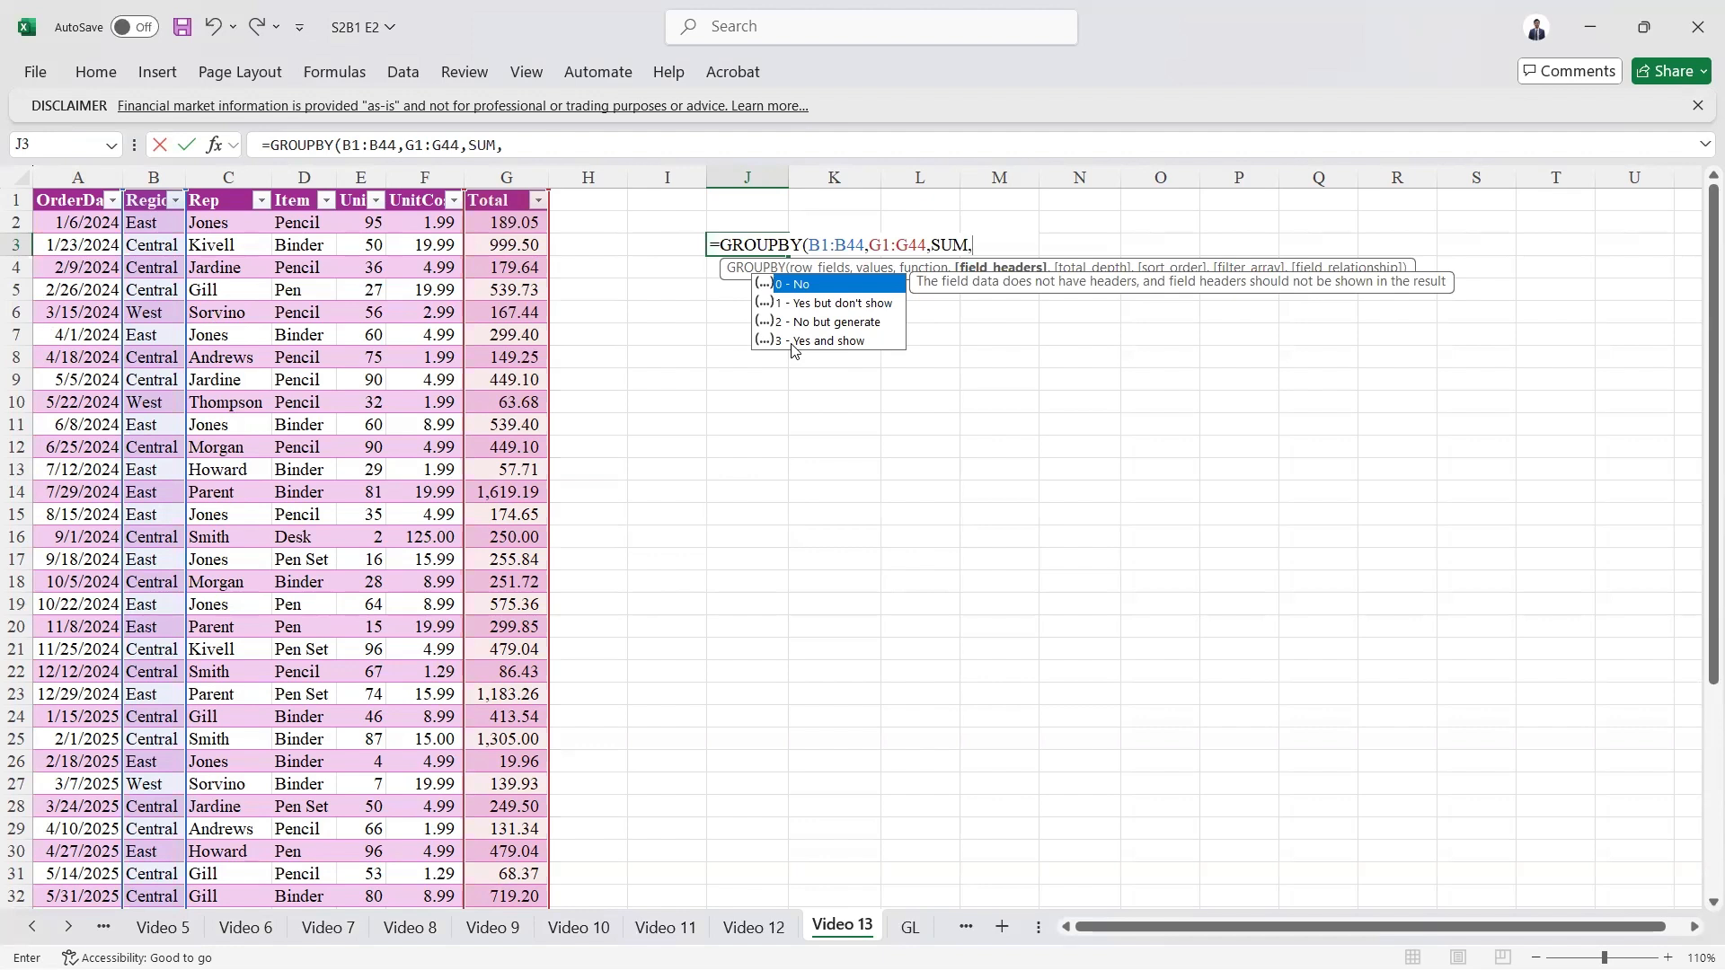
{"action": "type", "text": "0"}
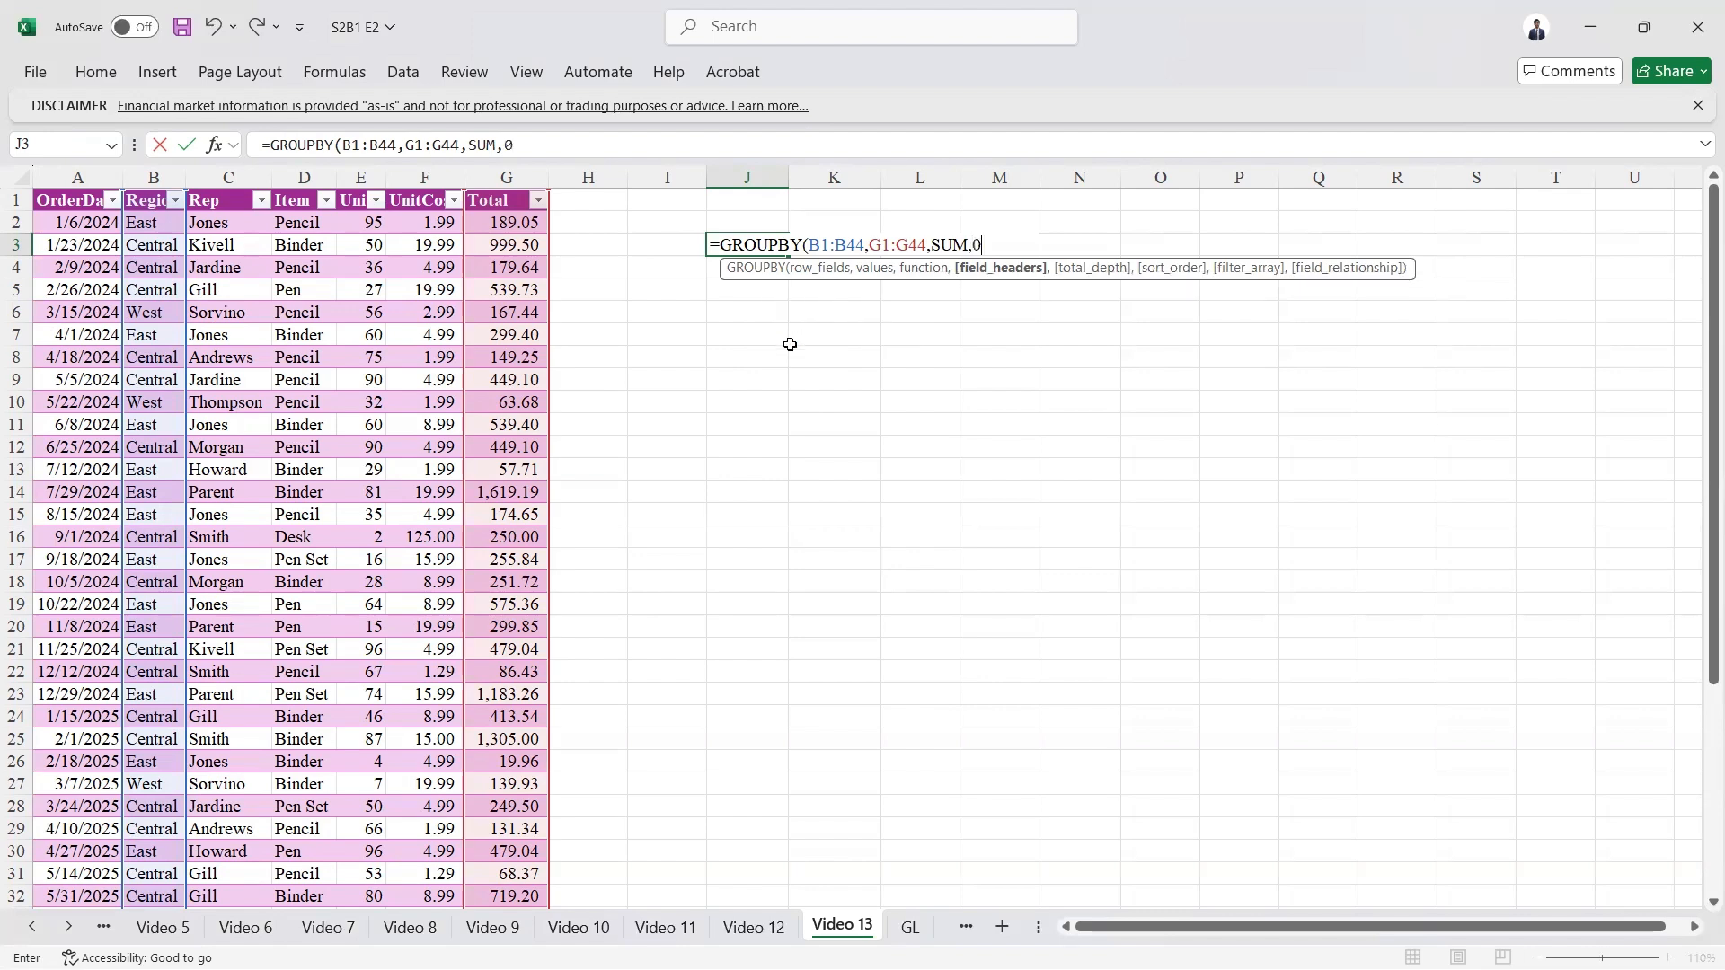
{"action": "type", "text": ")"}
{"action": "key", "text": "ctrl+Return"}
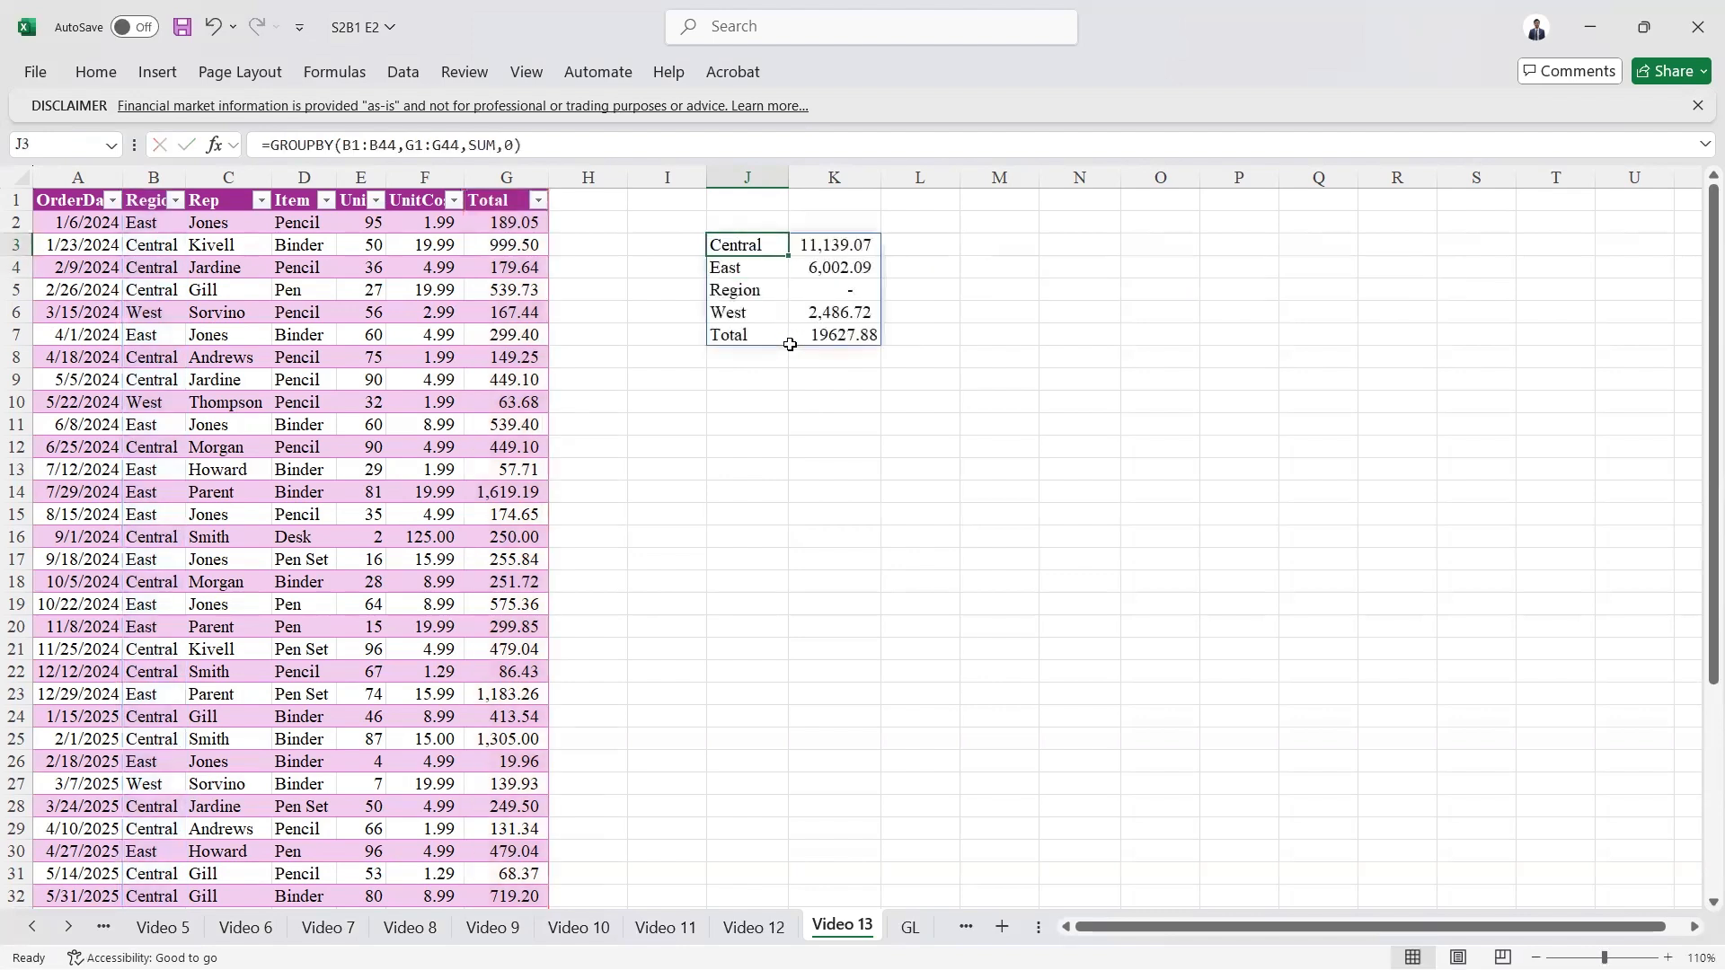
Step: Change the field headers argument of the GROUPBY formula in J3 to 1 (Yes but don't show)
{"action": "key", "text": "Up"}
{"action": "key", "text": "Down"}
{"action": "left_click", "coordinate": [513, 144]}
{"action": "key", "text": "BackSpace"}
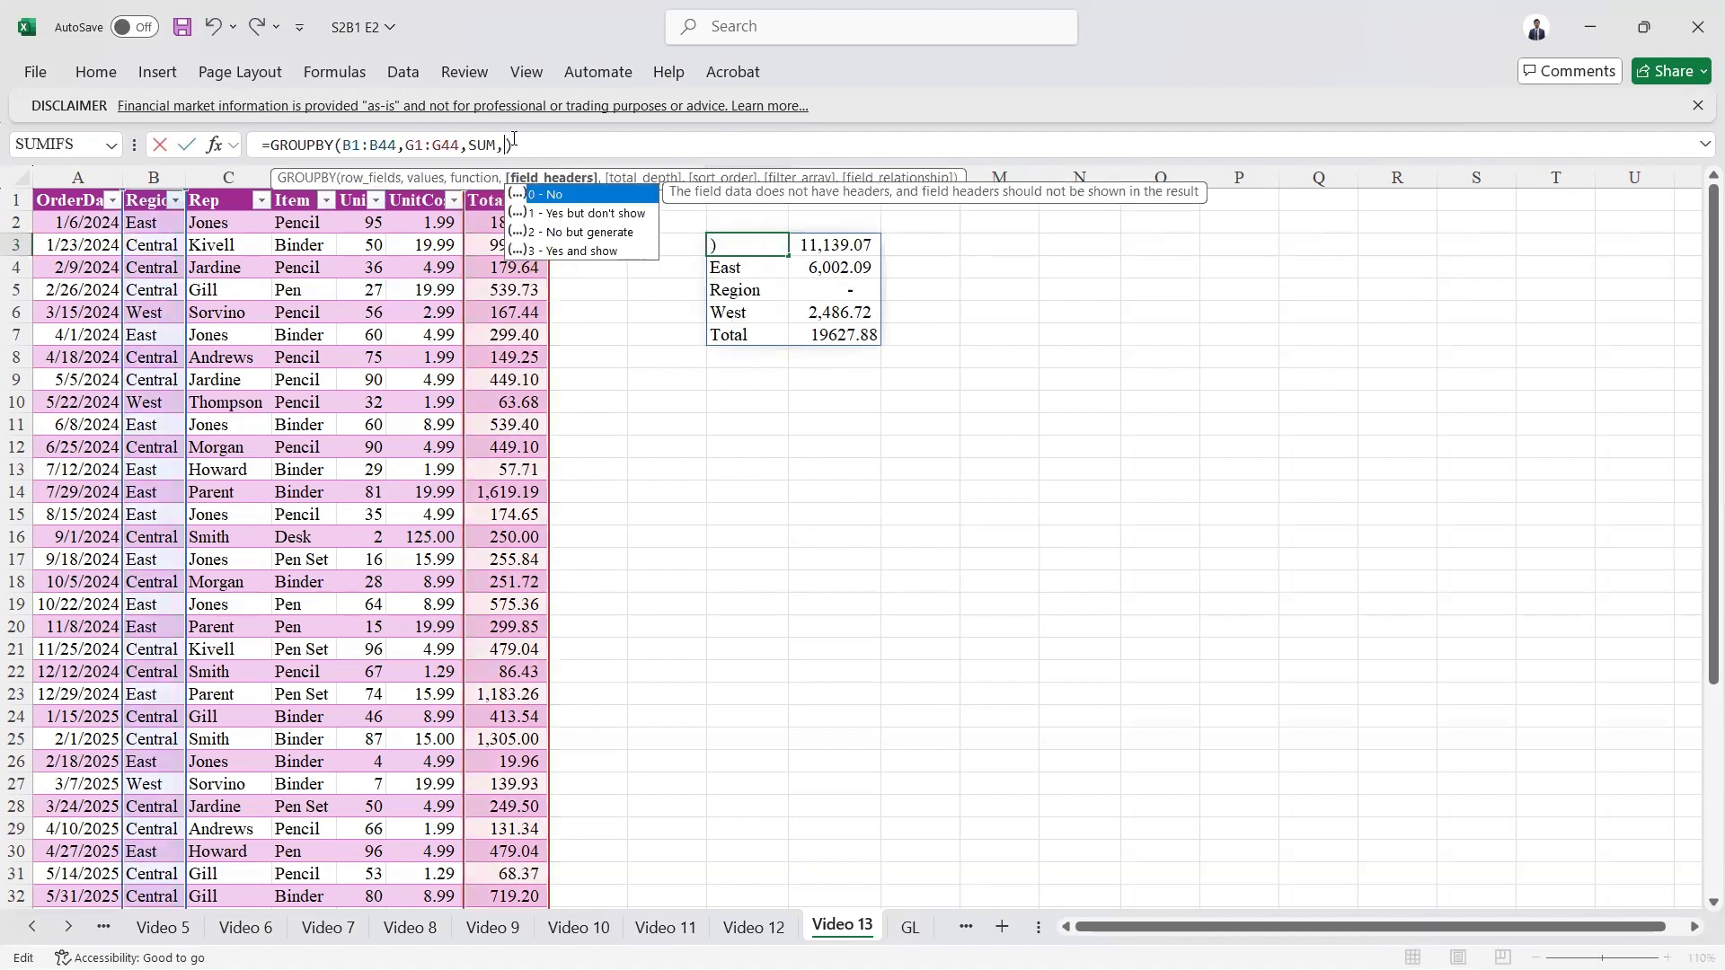
{"action": "double_click", "coordinate": [567, 214]}
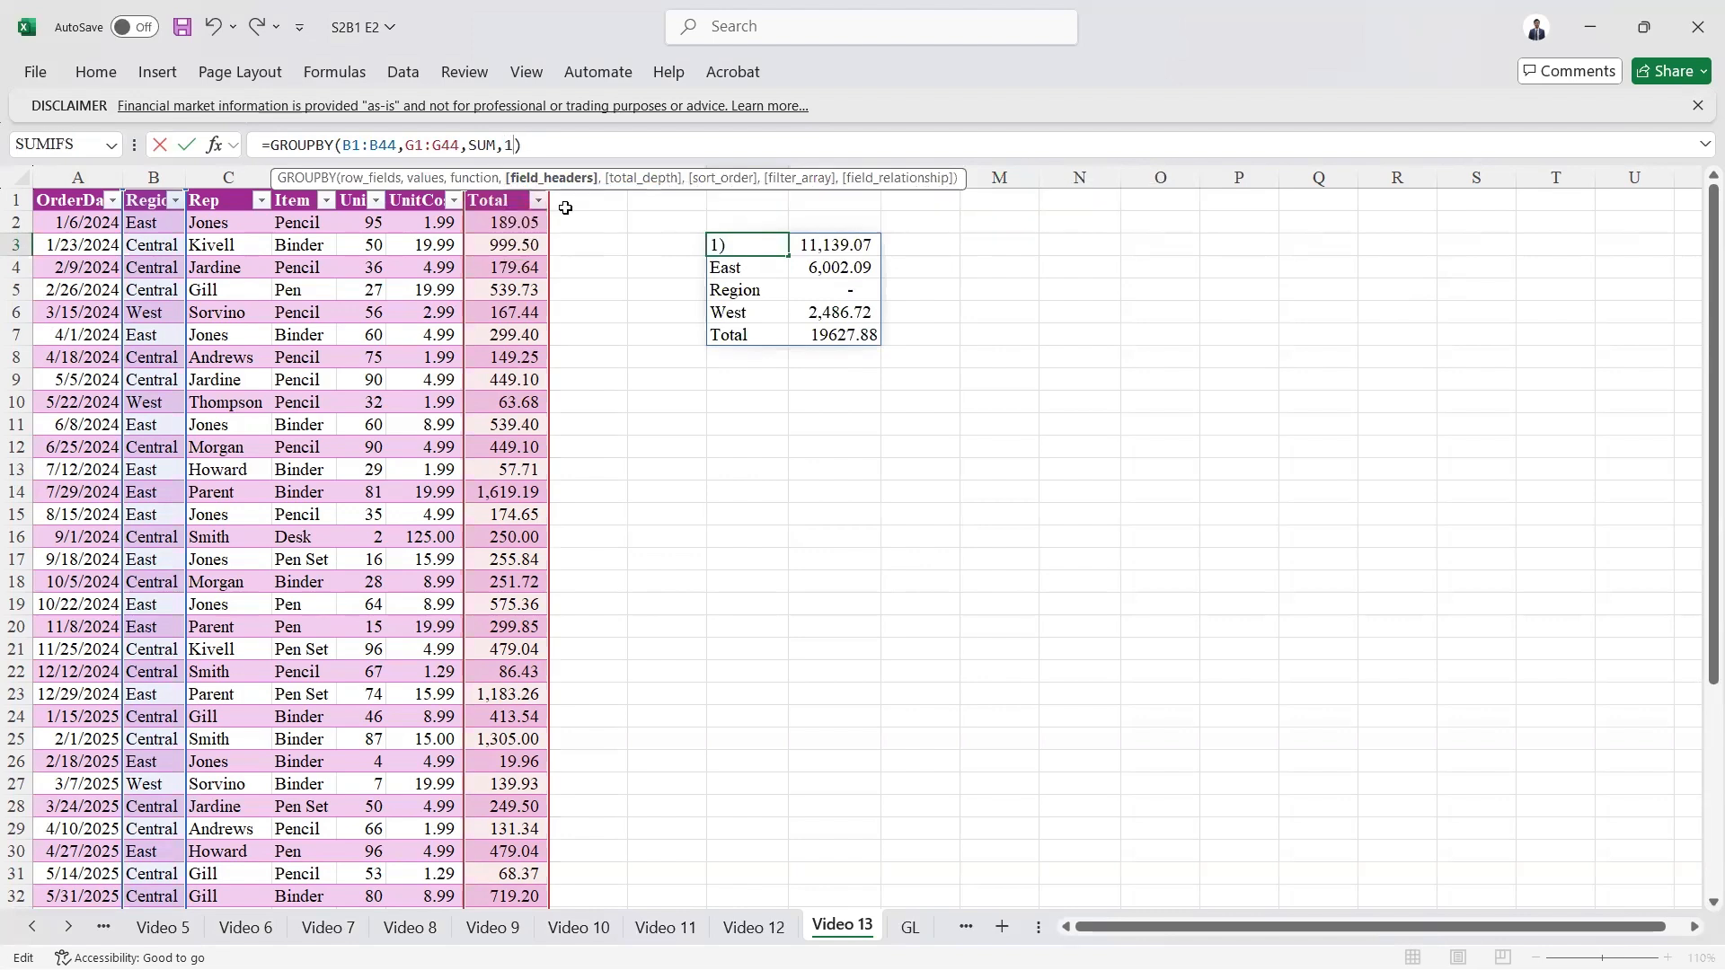
{"action": "key", "text": "ctrl+Return"}
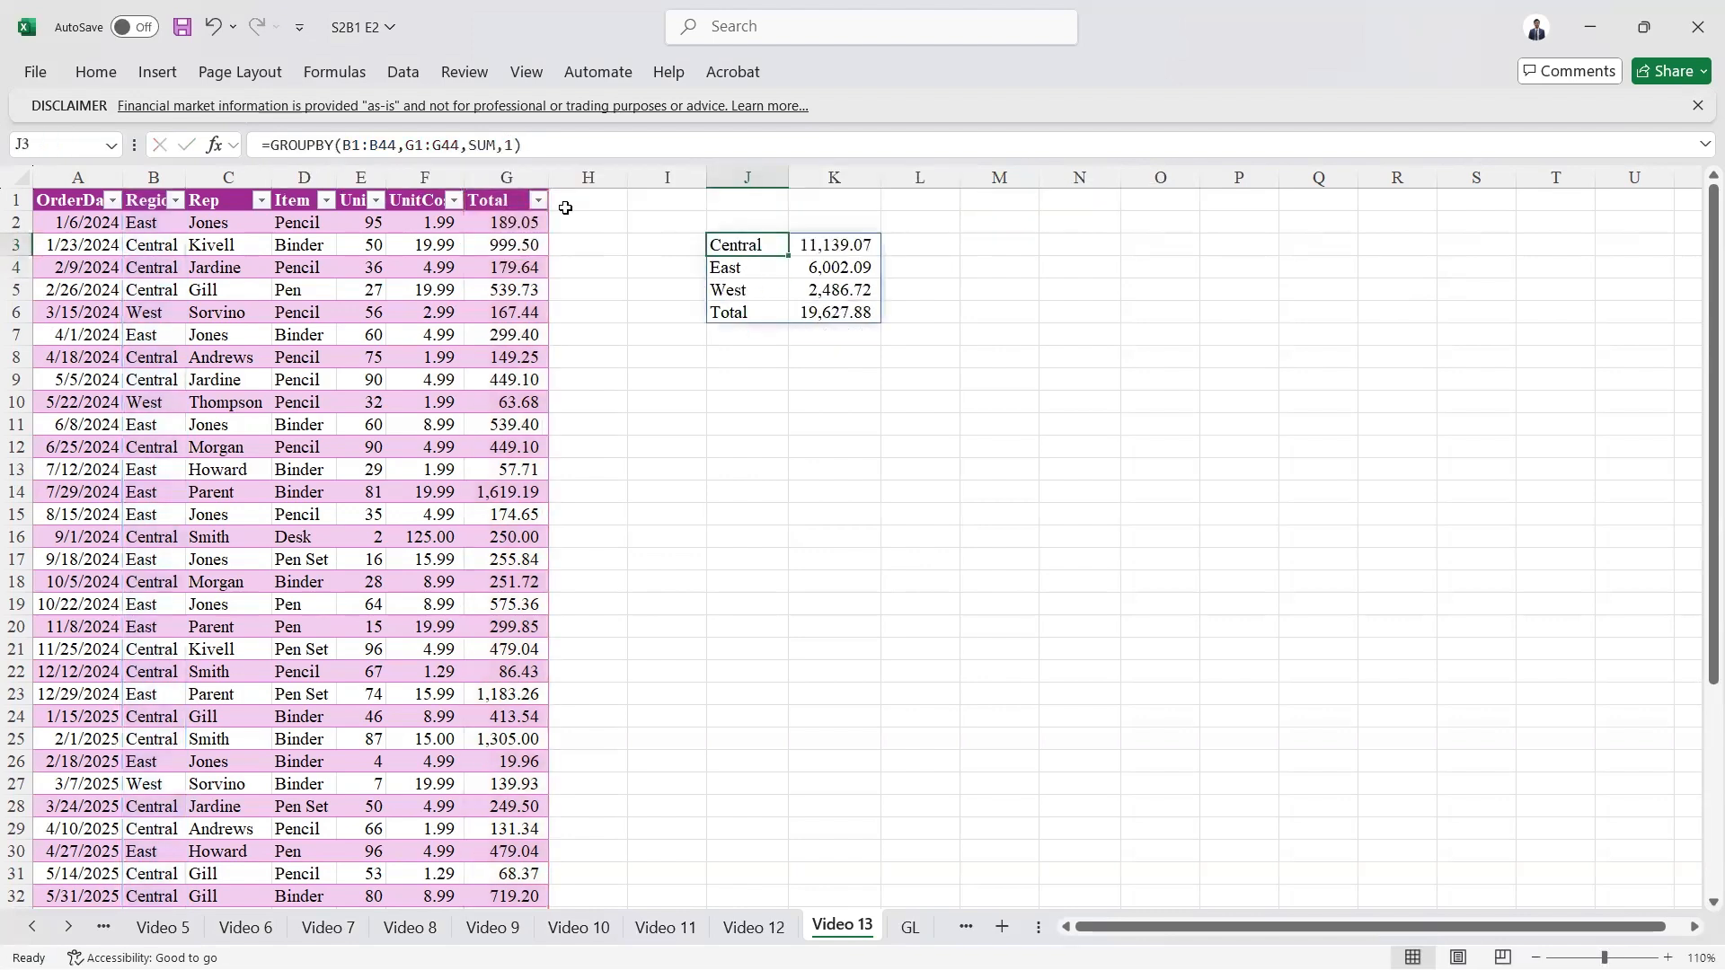
Step: Change the field headers argument of the GROUPBY formula to 2 (No but generate) and inspect the header row
{"action": "left_click", "coordinate": [518, 144]}
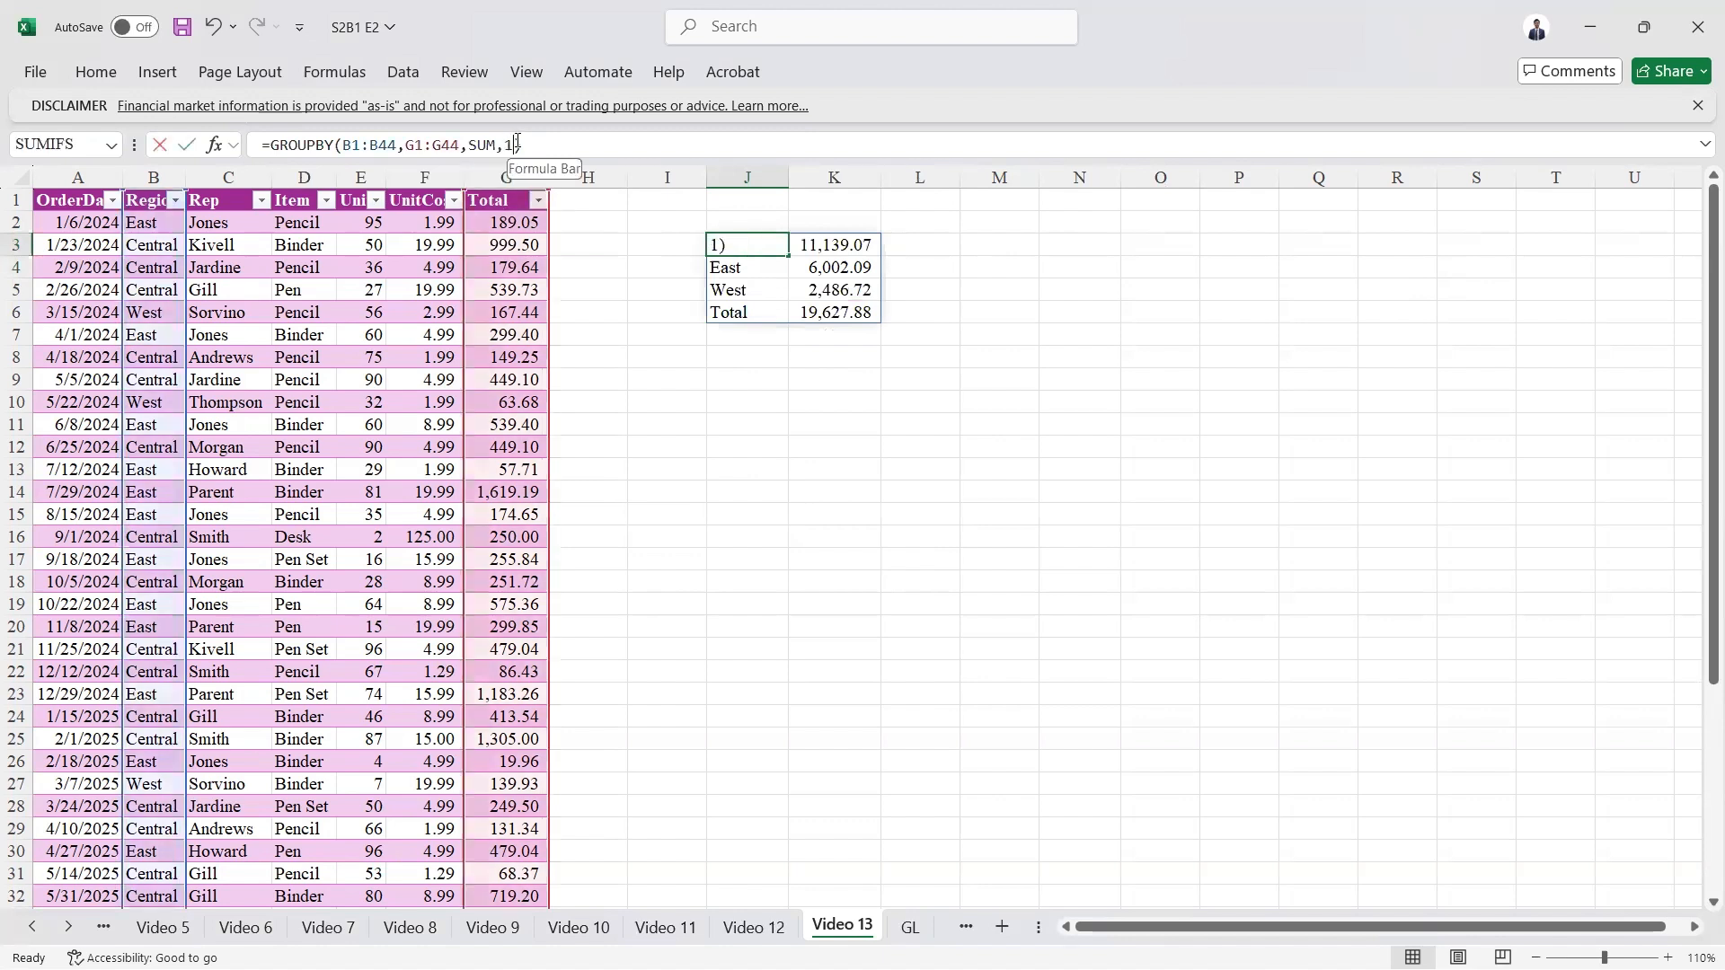
{"action": "key", "text": "BackSpace"}
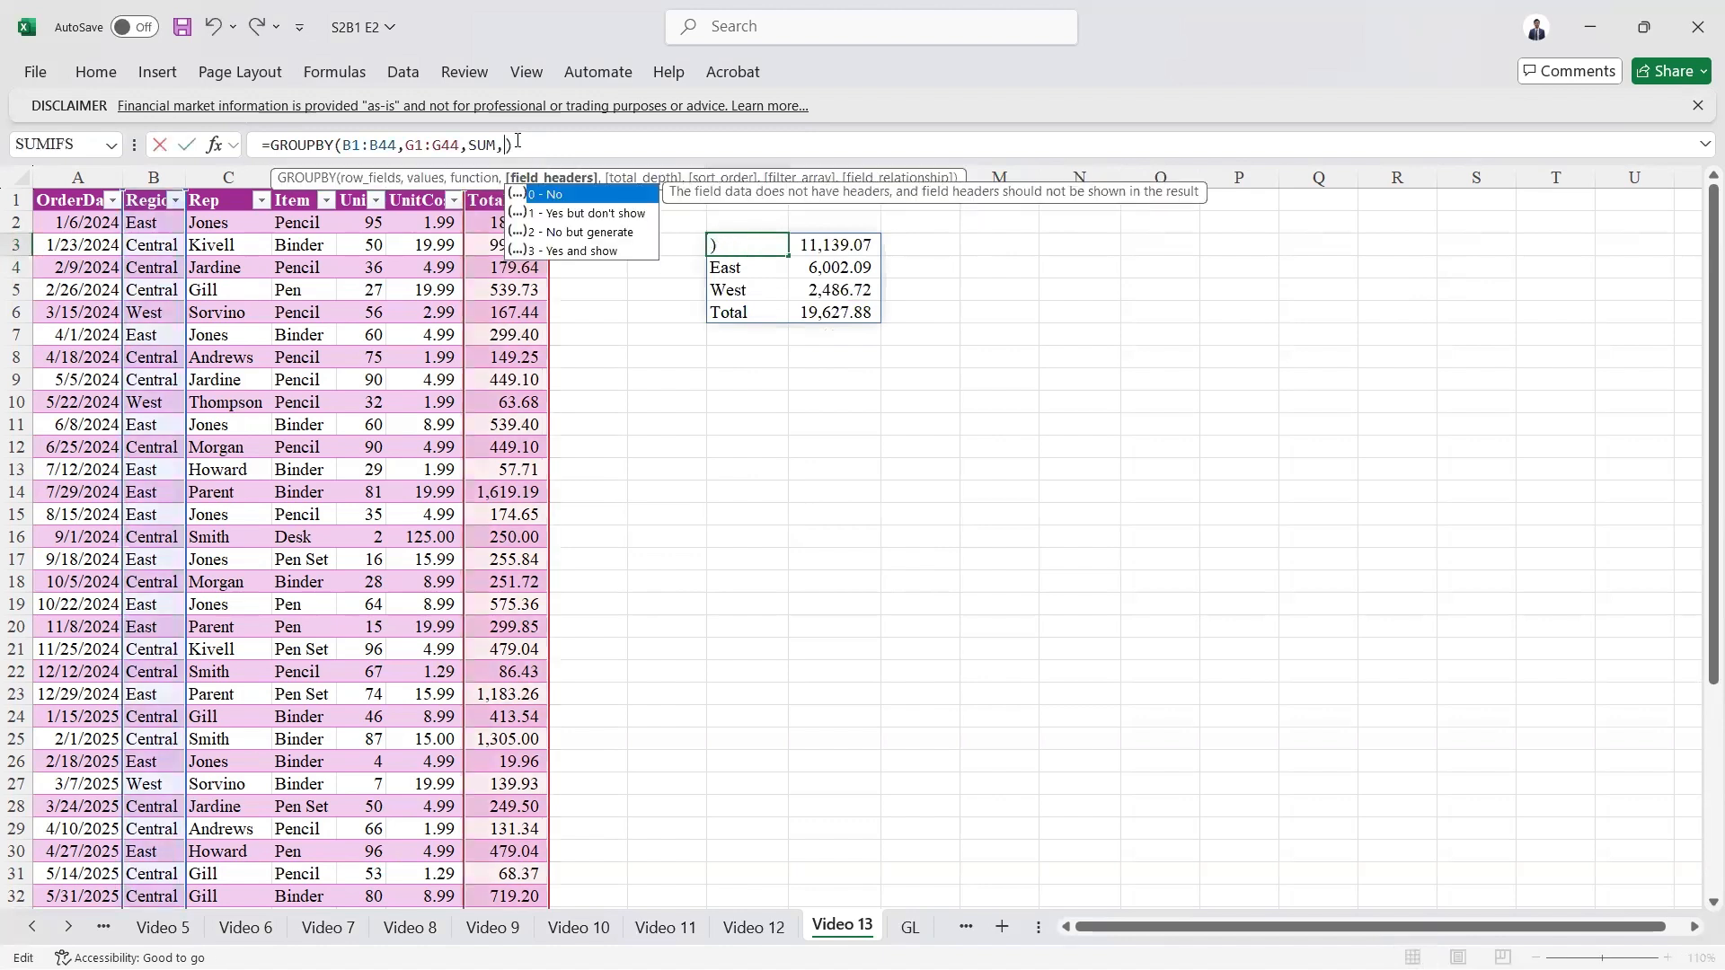
{"action": "key", "text": "Down"}
{"action": "key", "text": "Down"}
{"action": "type", "text": "2"}
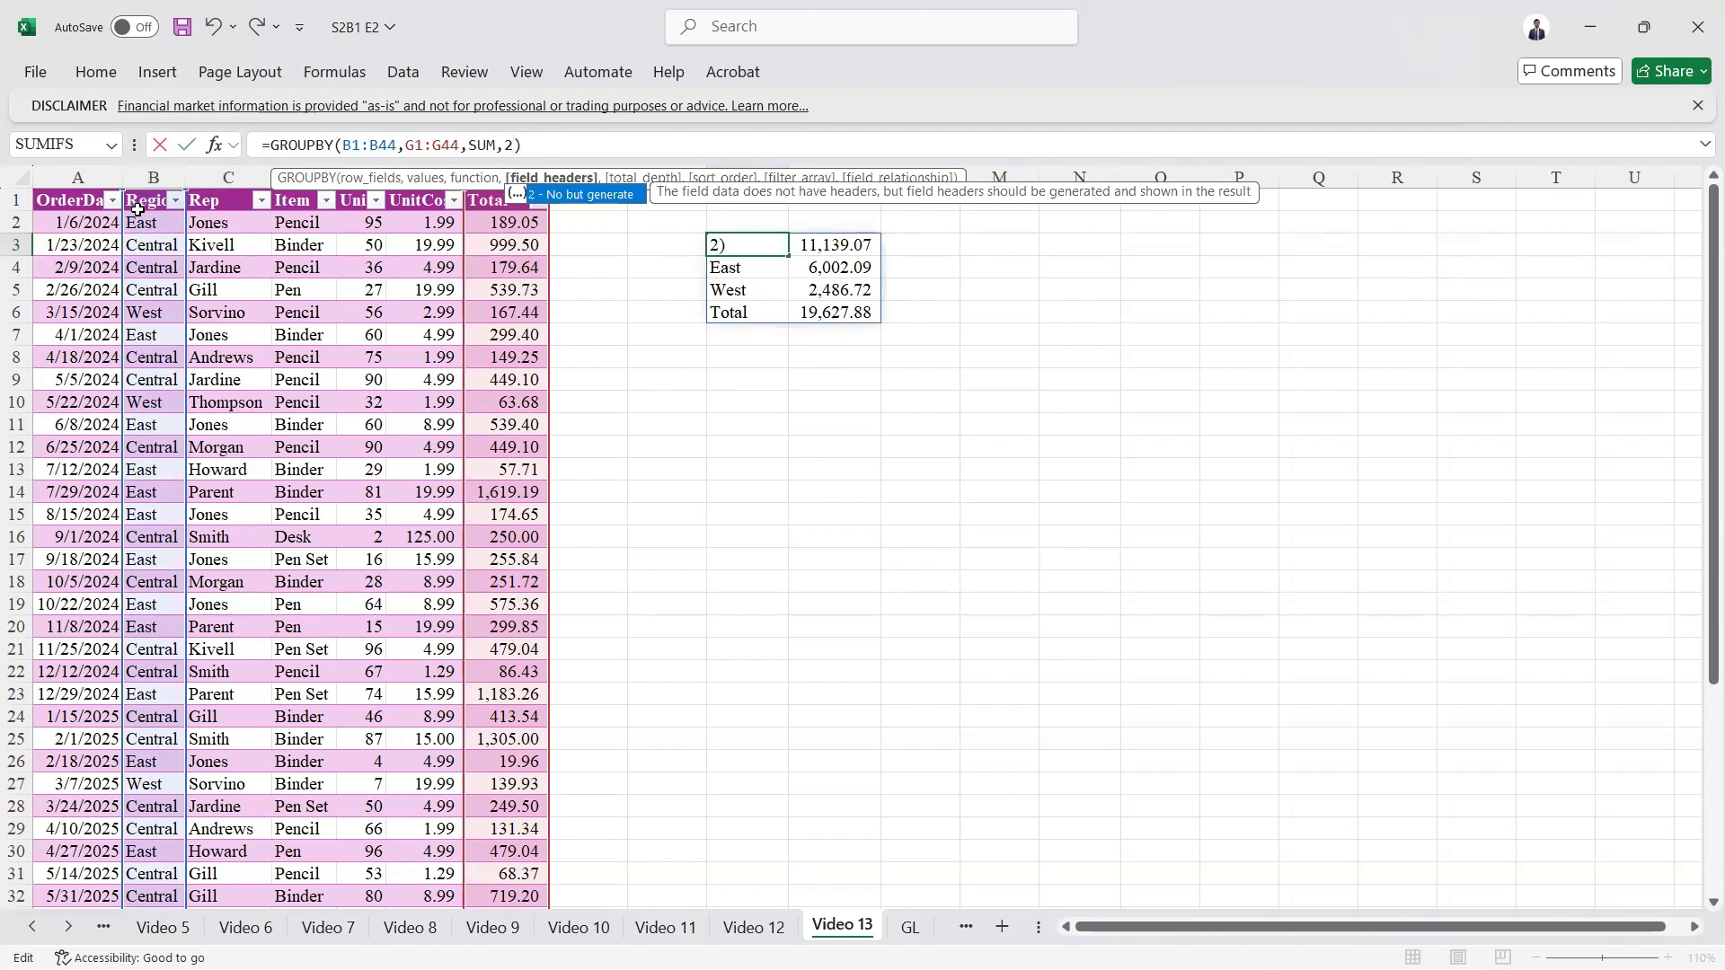
{"action": "key", "text": "ctrl+Return"}
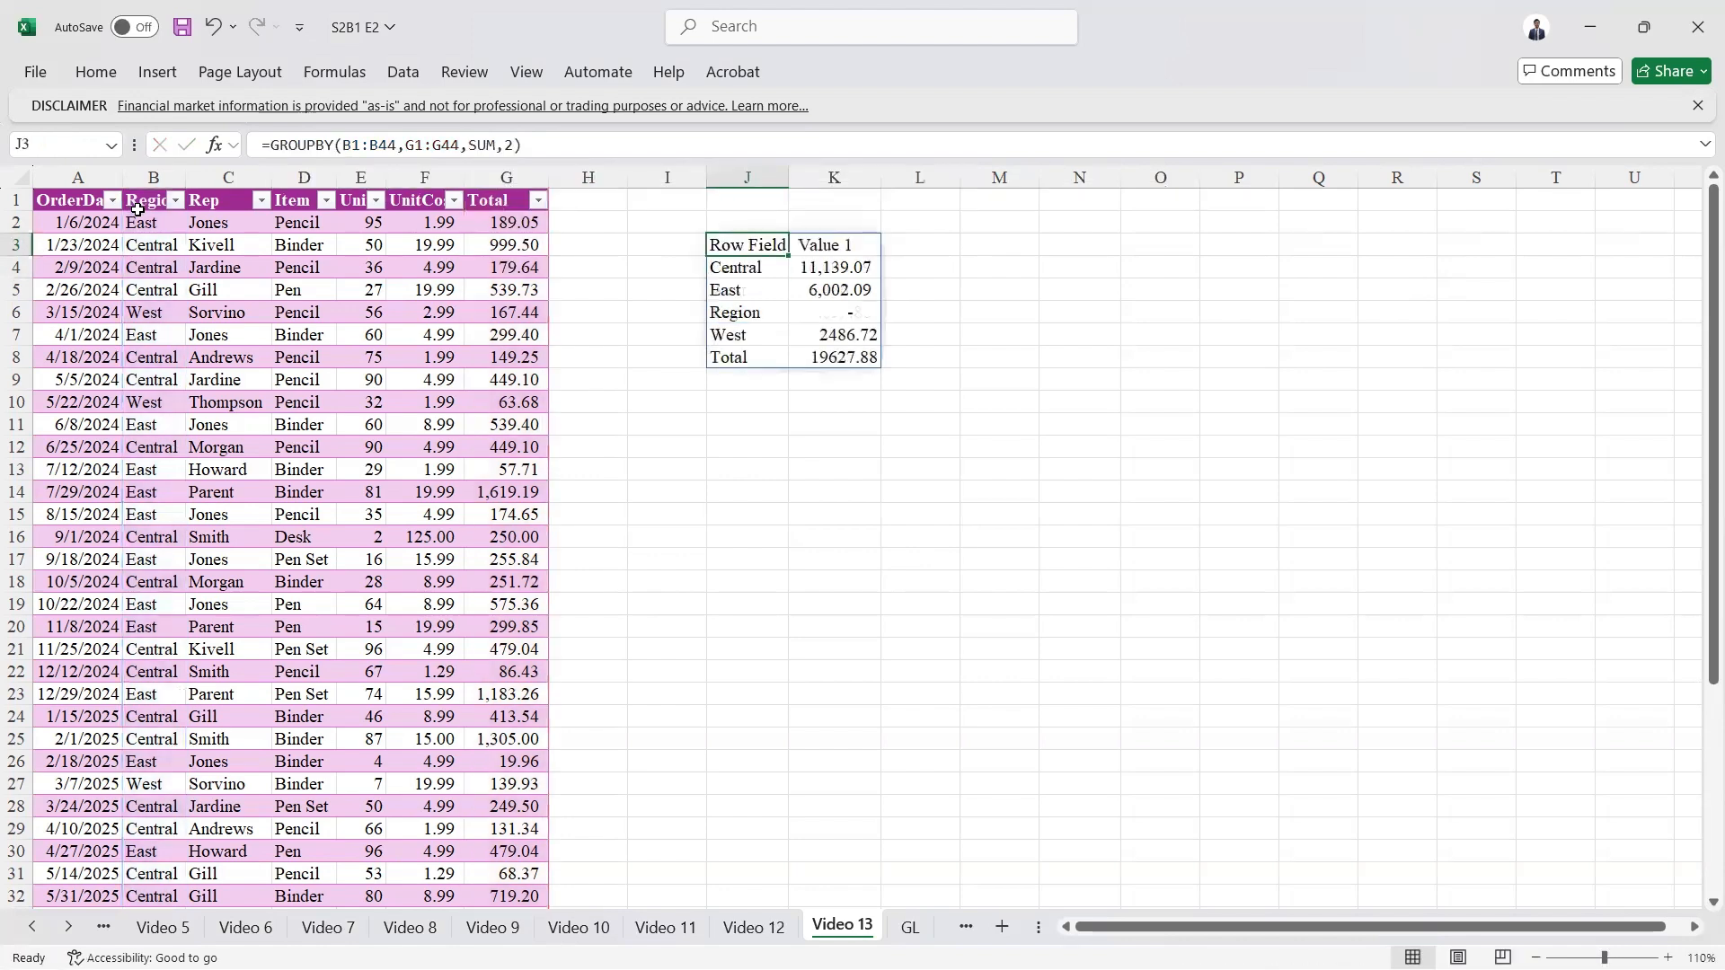
{"action": "key", "text": "shift+Right"}
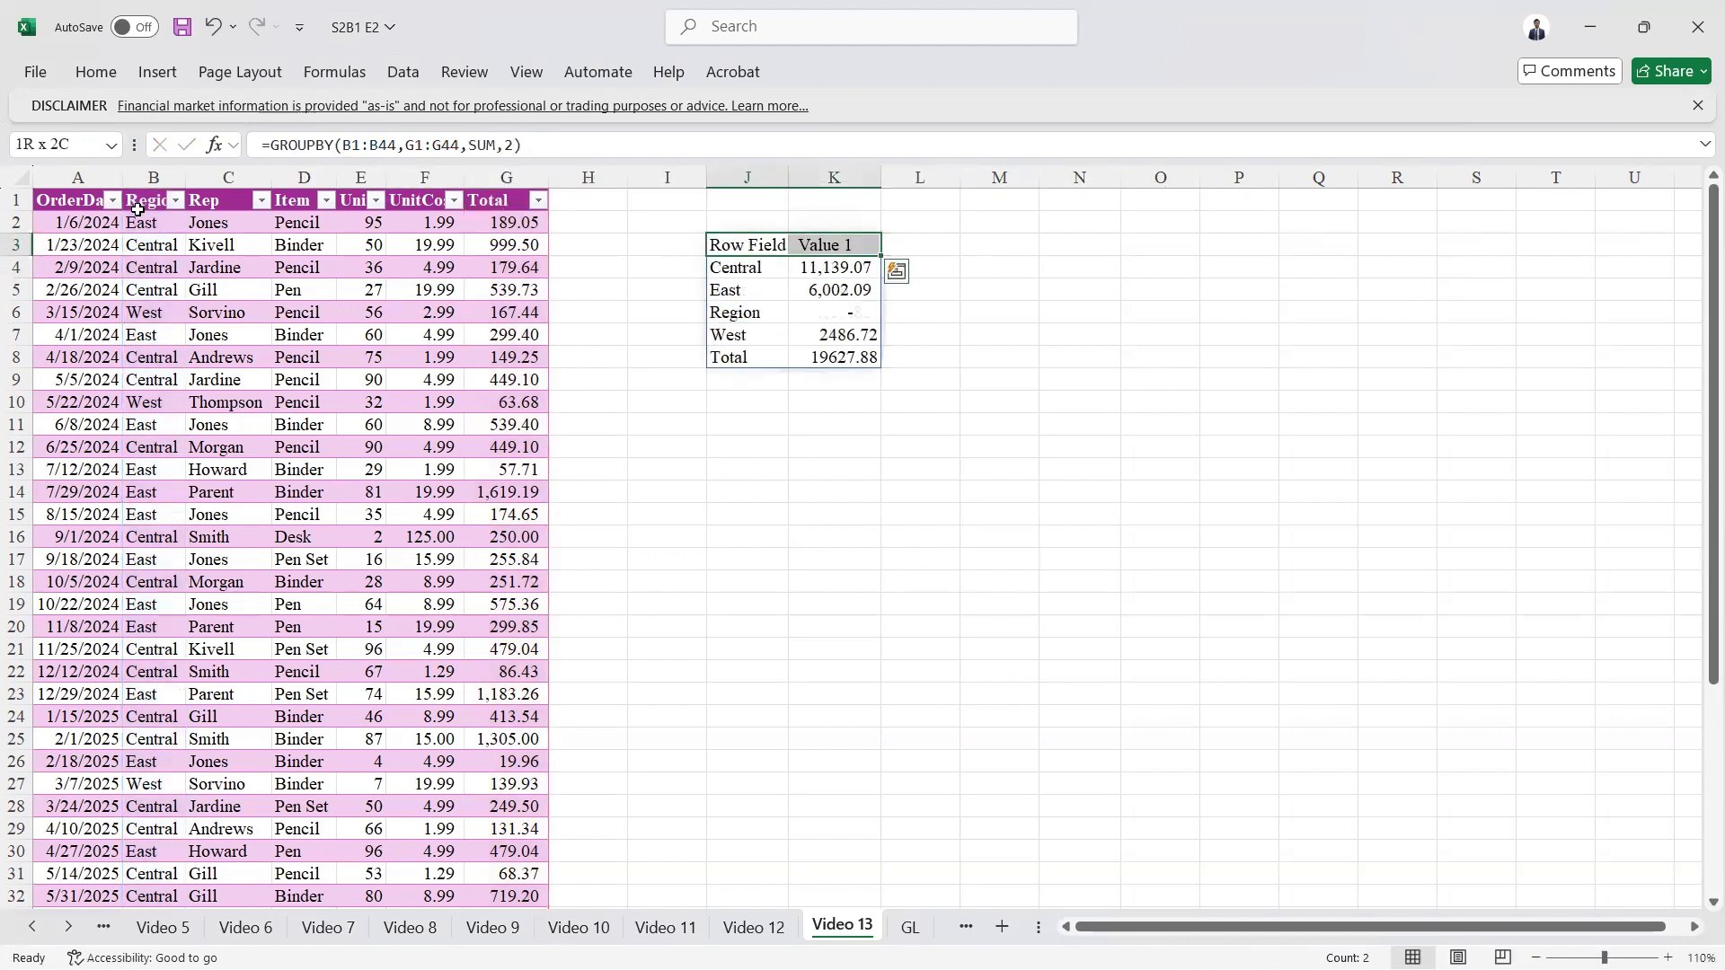
{"action": "key", "text": "shift+Left"}
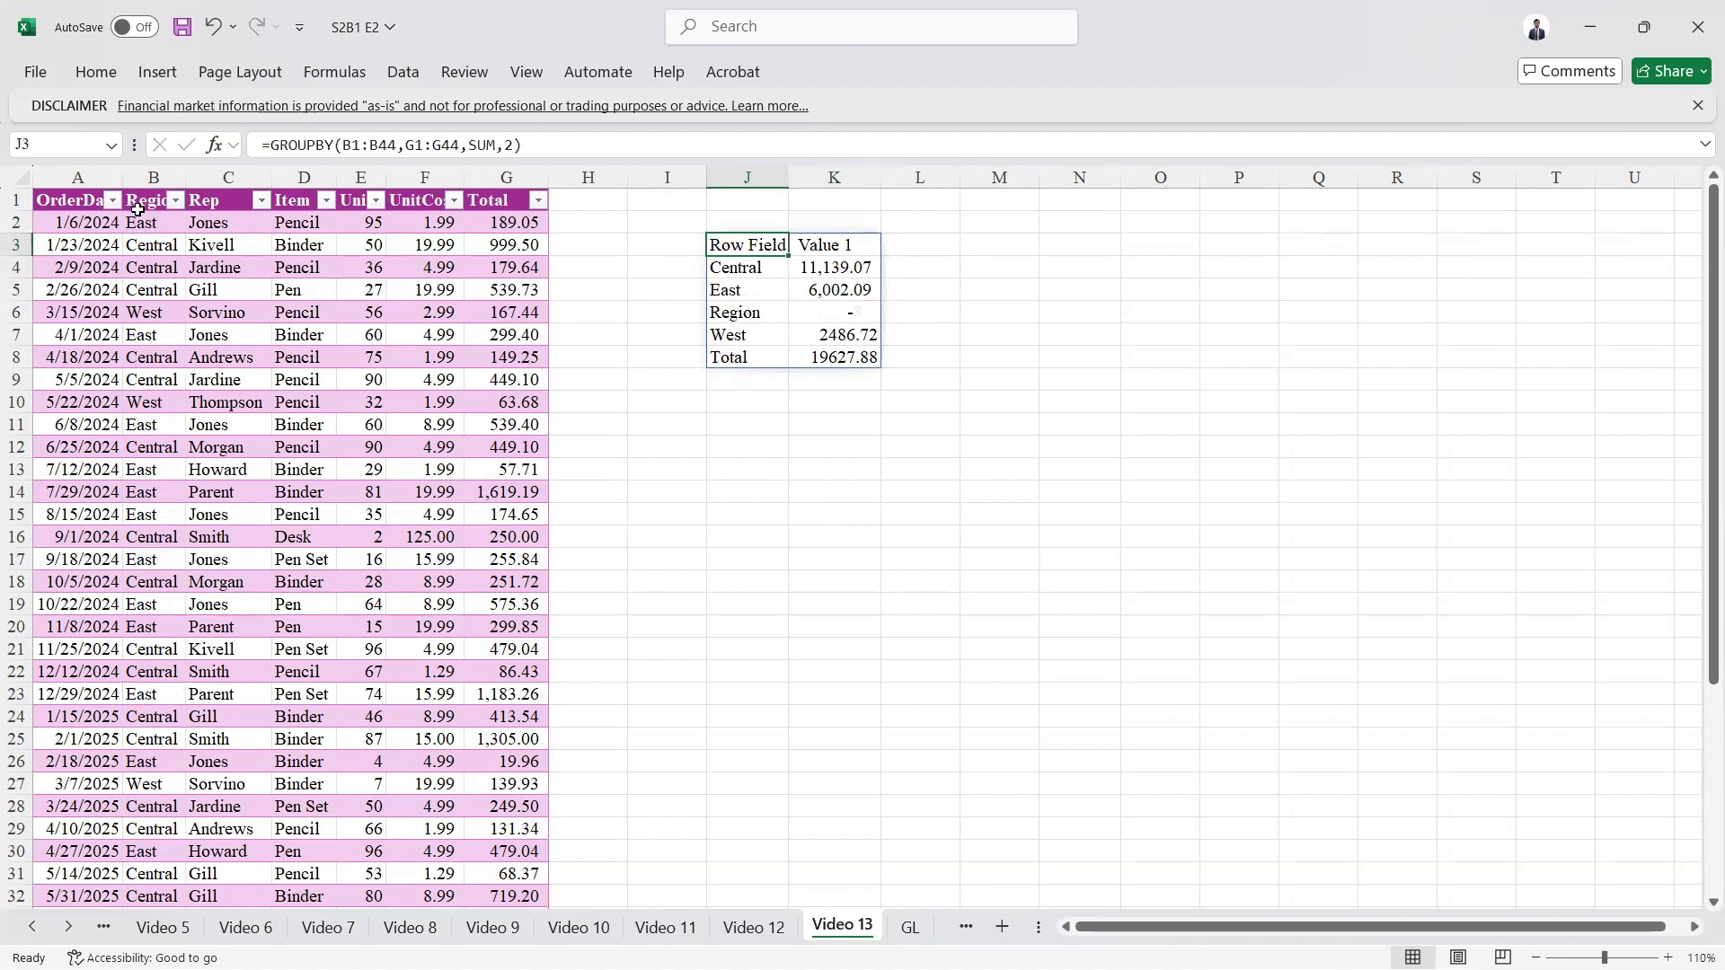
Step: Set the field headers argument of the GROUPBY formula to 3 (Yes and show) and select the whole spilled result
{"action": "left_click", "coordinate": [516, 145]}
{"action": "key", "text": "BackSpace"}
{"action": "type", "text": "3"}
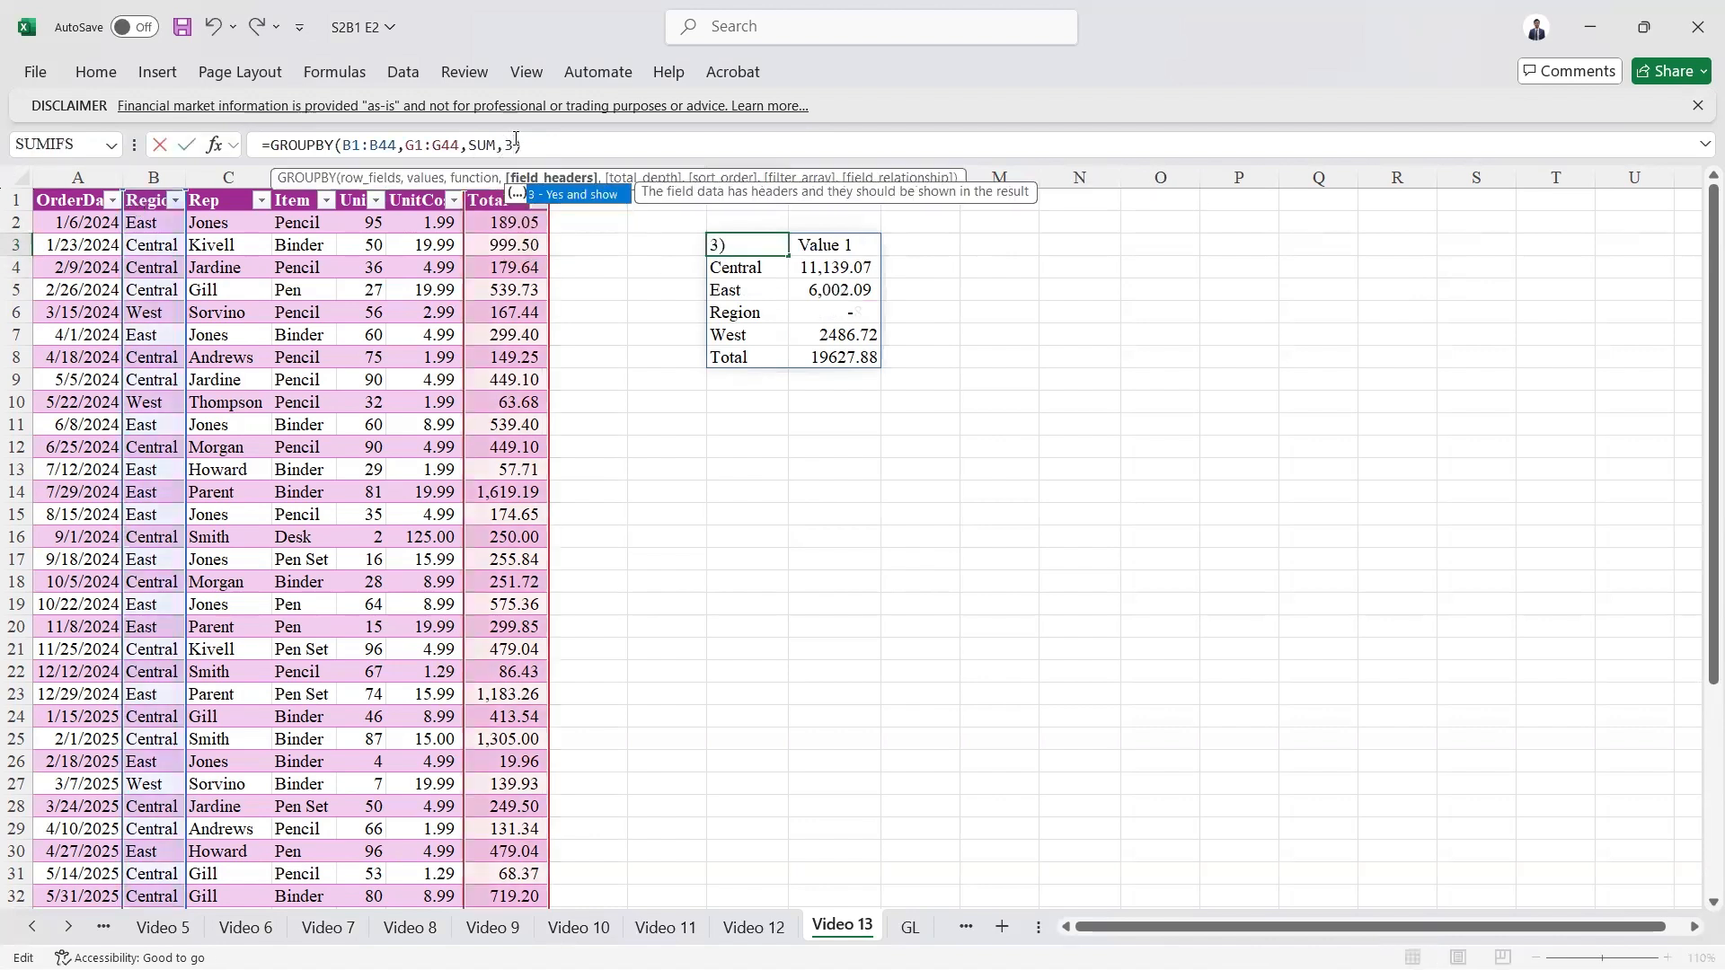
{"action": "key", "text": "ctrl+Return"}
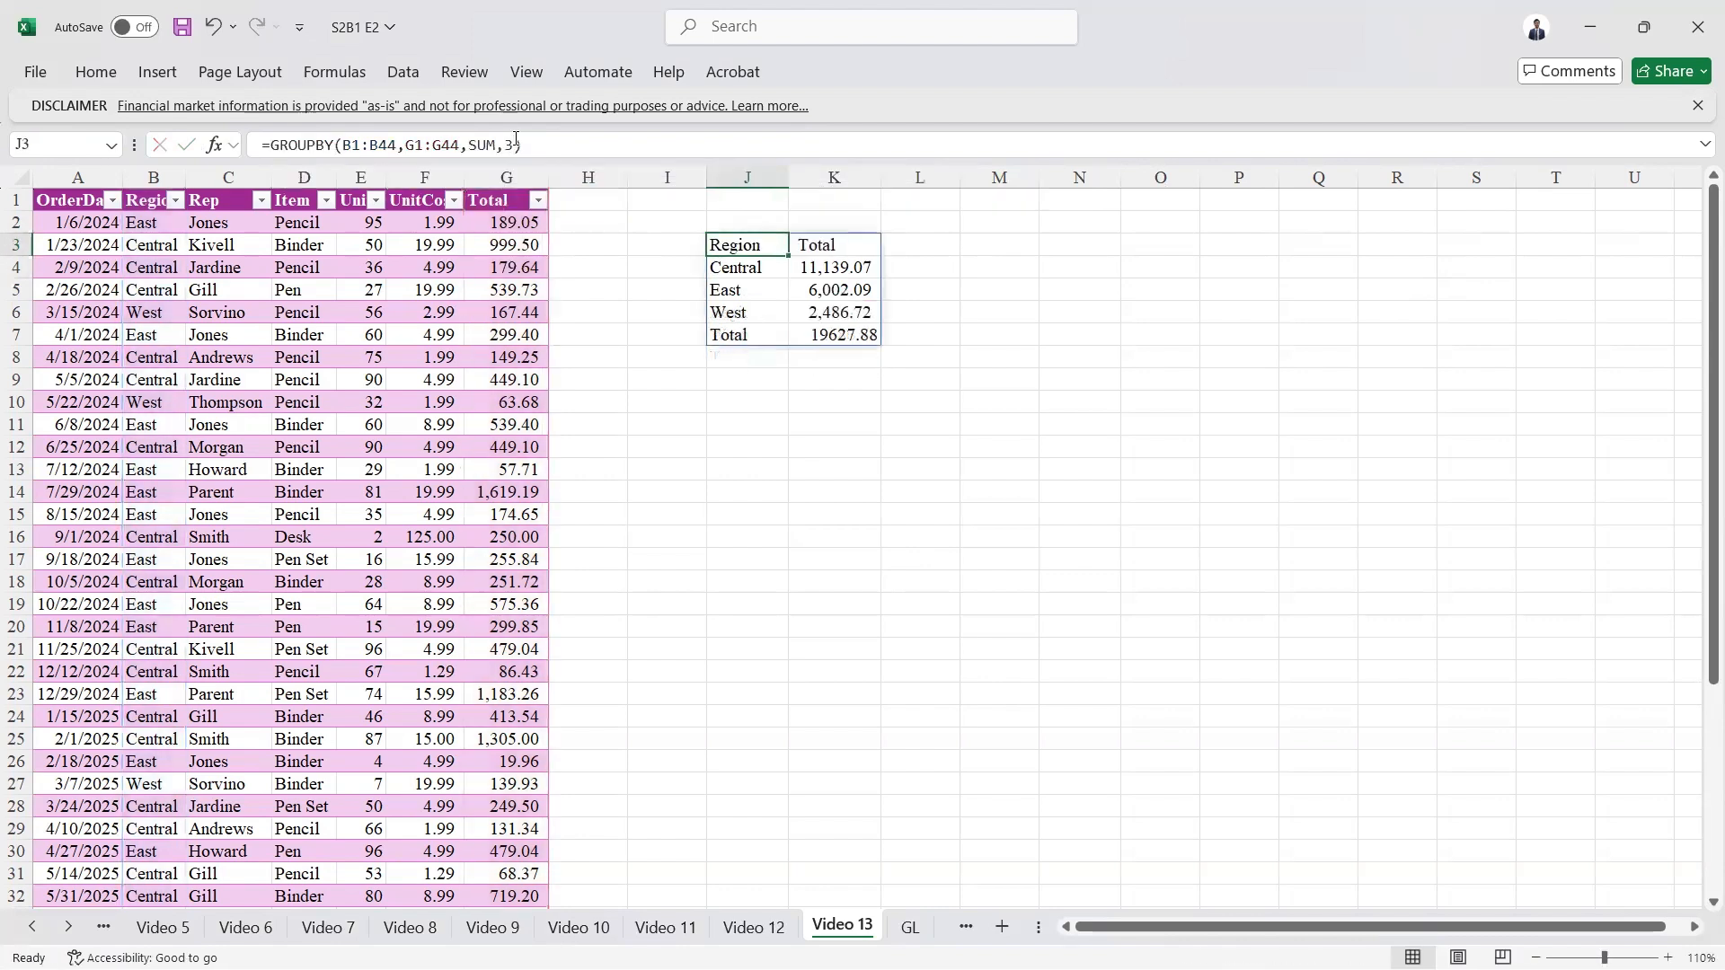
{"action": "key", "text": "ctrl+a"}
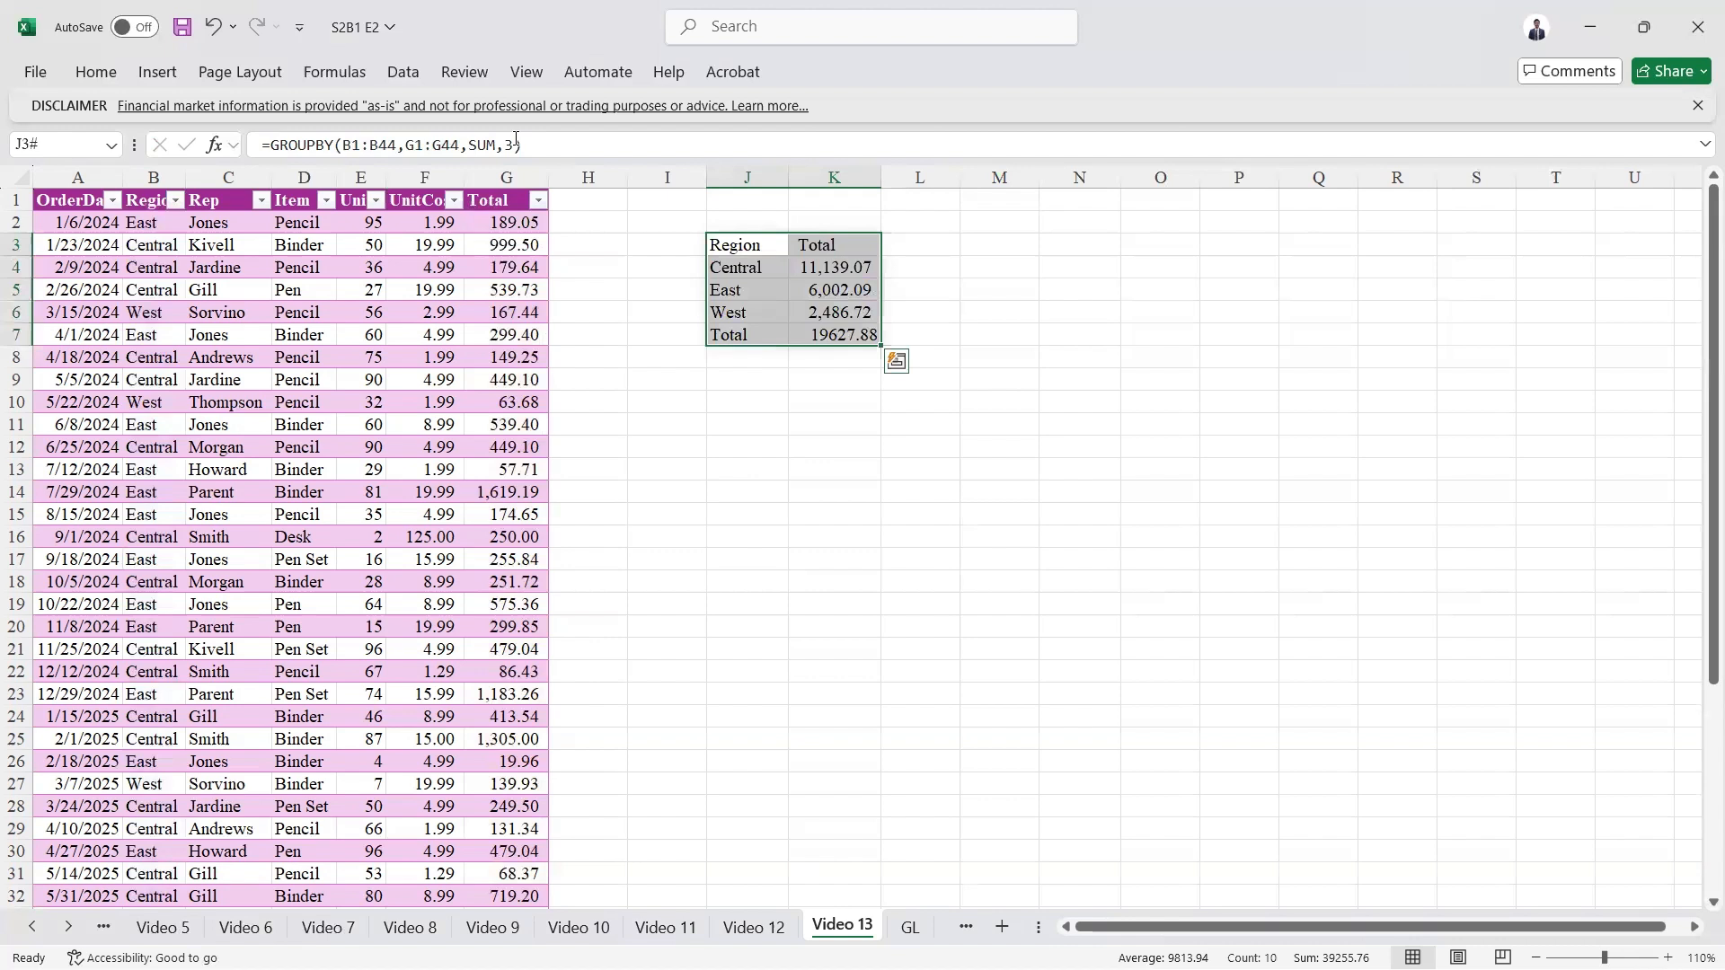
Step: Extend the GROUPBY row fields to B1:C44 to include Rep, and set total depth to 2 (Grand and subtotals)
{"action": "left_click", "coordinate": [516, 145]}
{"action": "type", "text": ","}
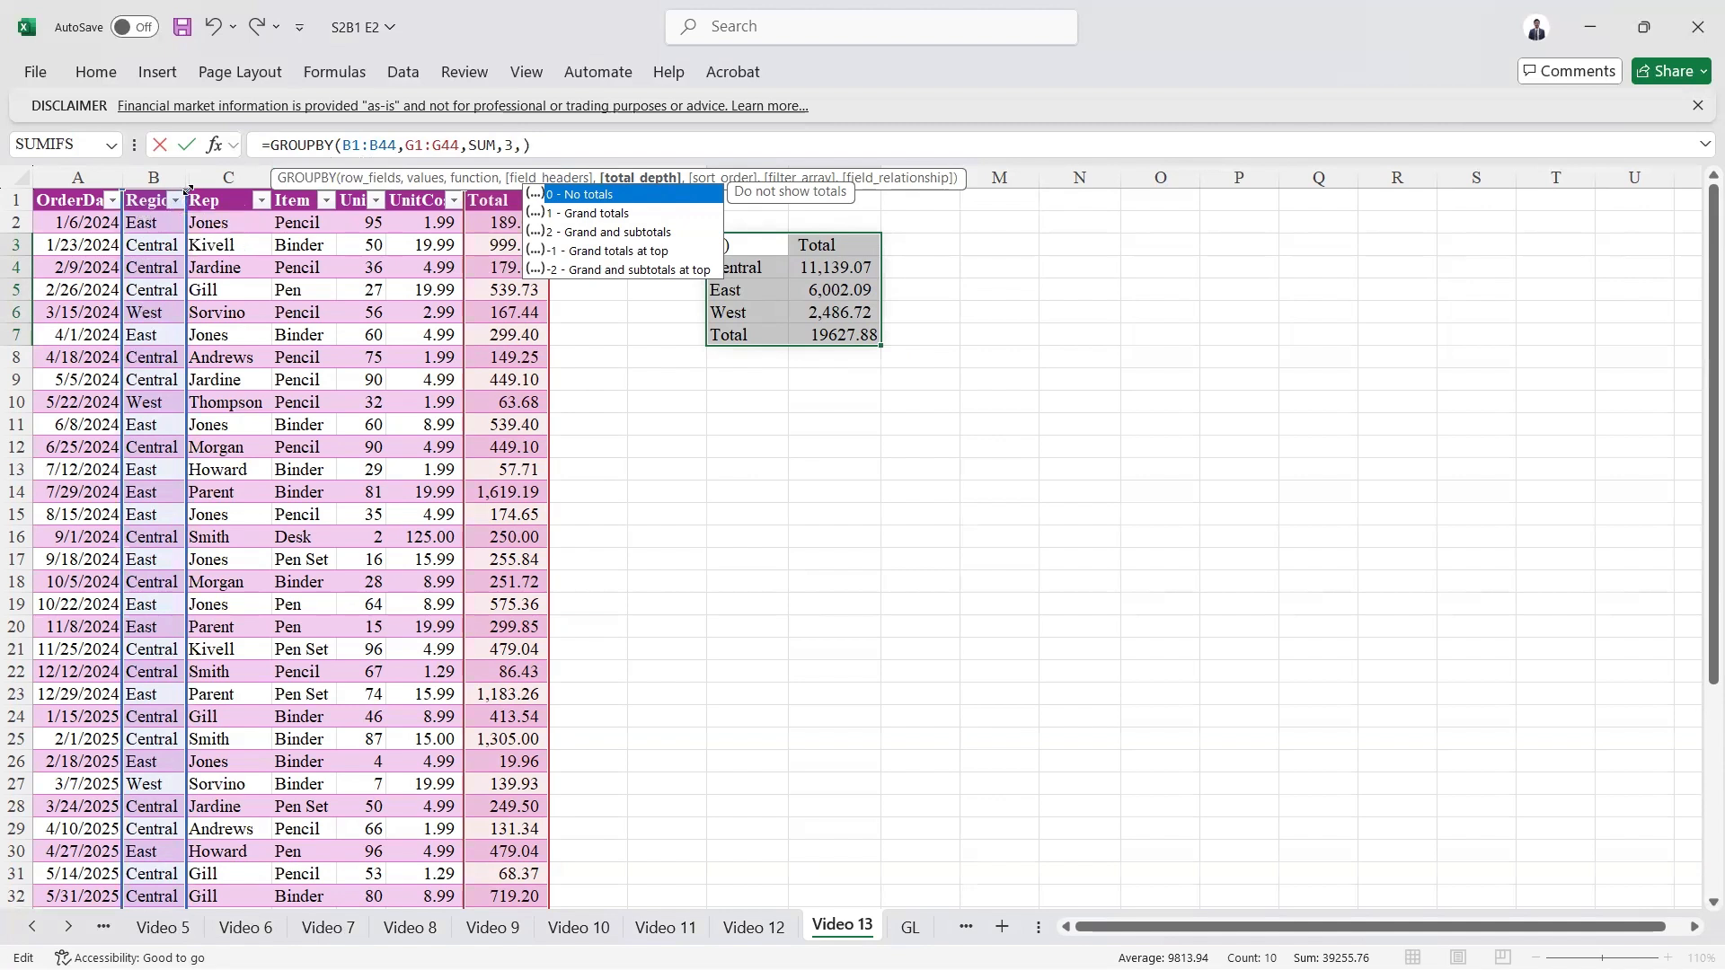
{"action": "left_click_drag", "start_coordinate": [187, 189], "coordinate": [269, 190]}
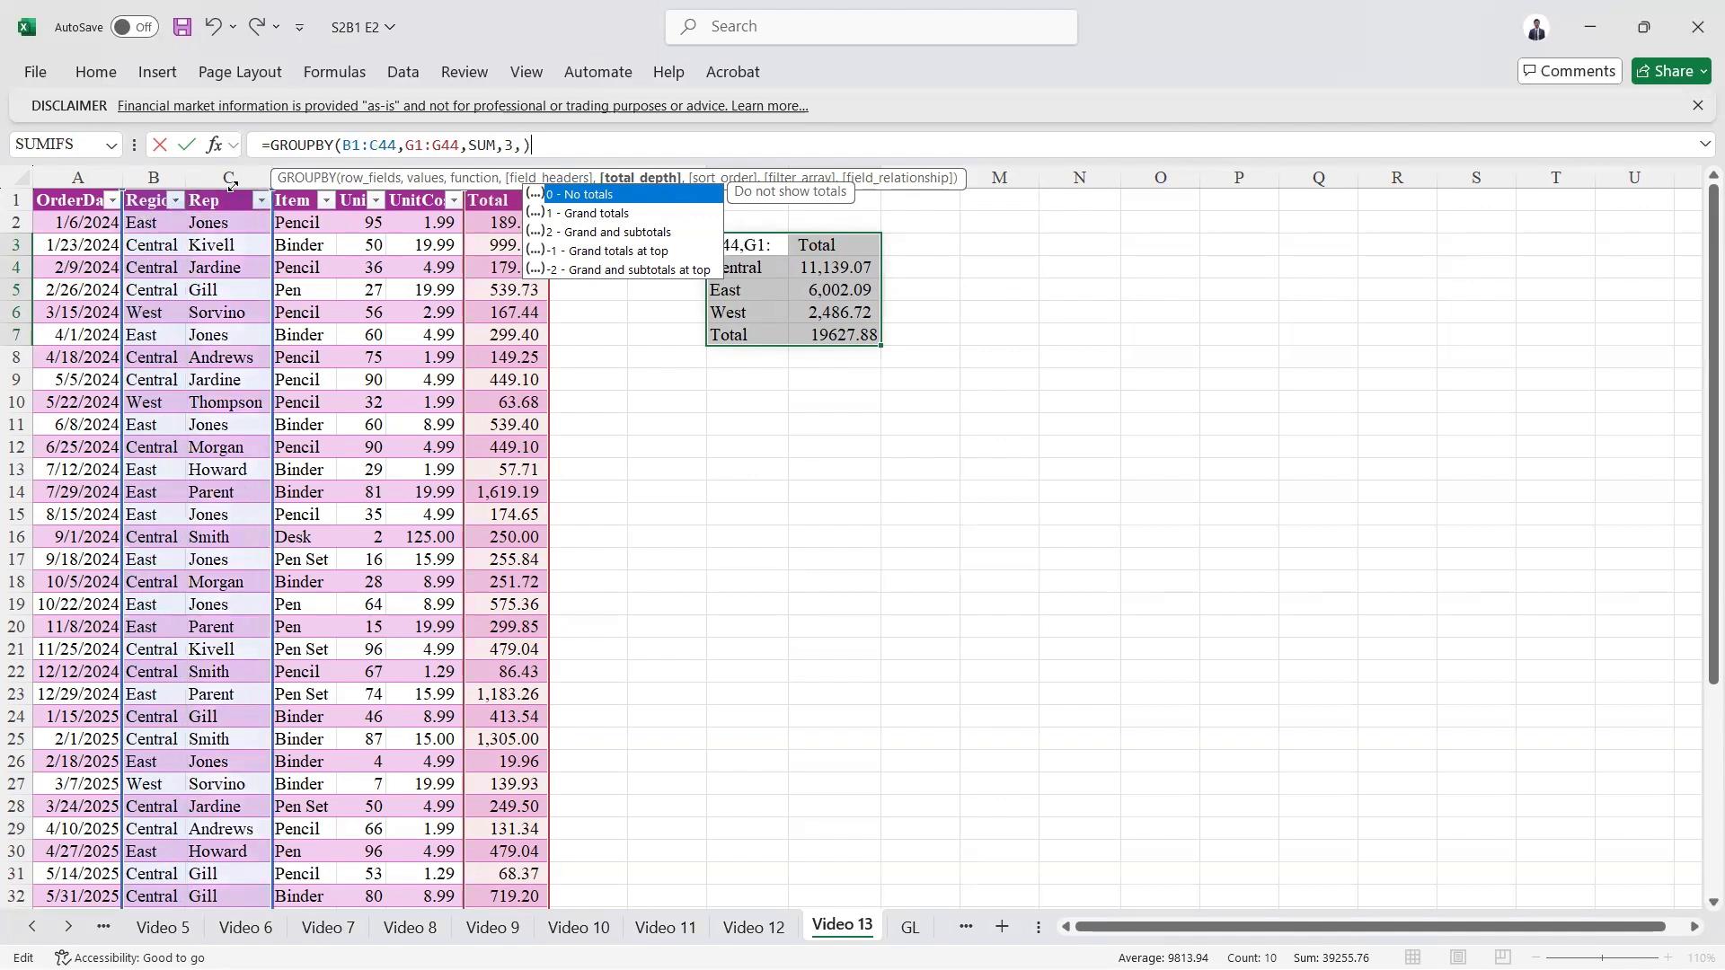
{"action": "left_click", "coordinate": [523, 143]}
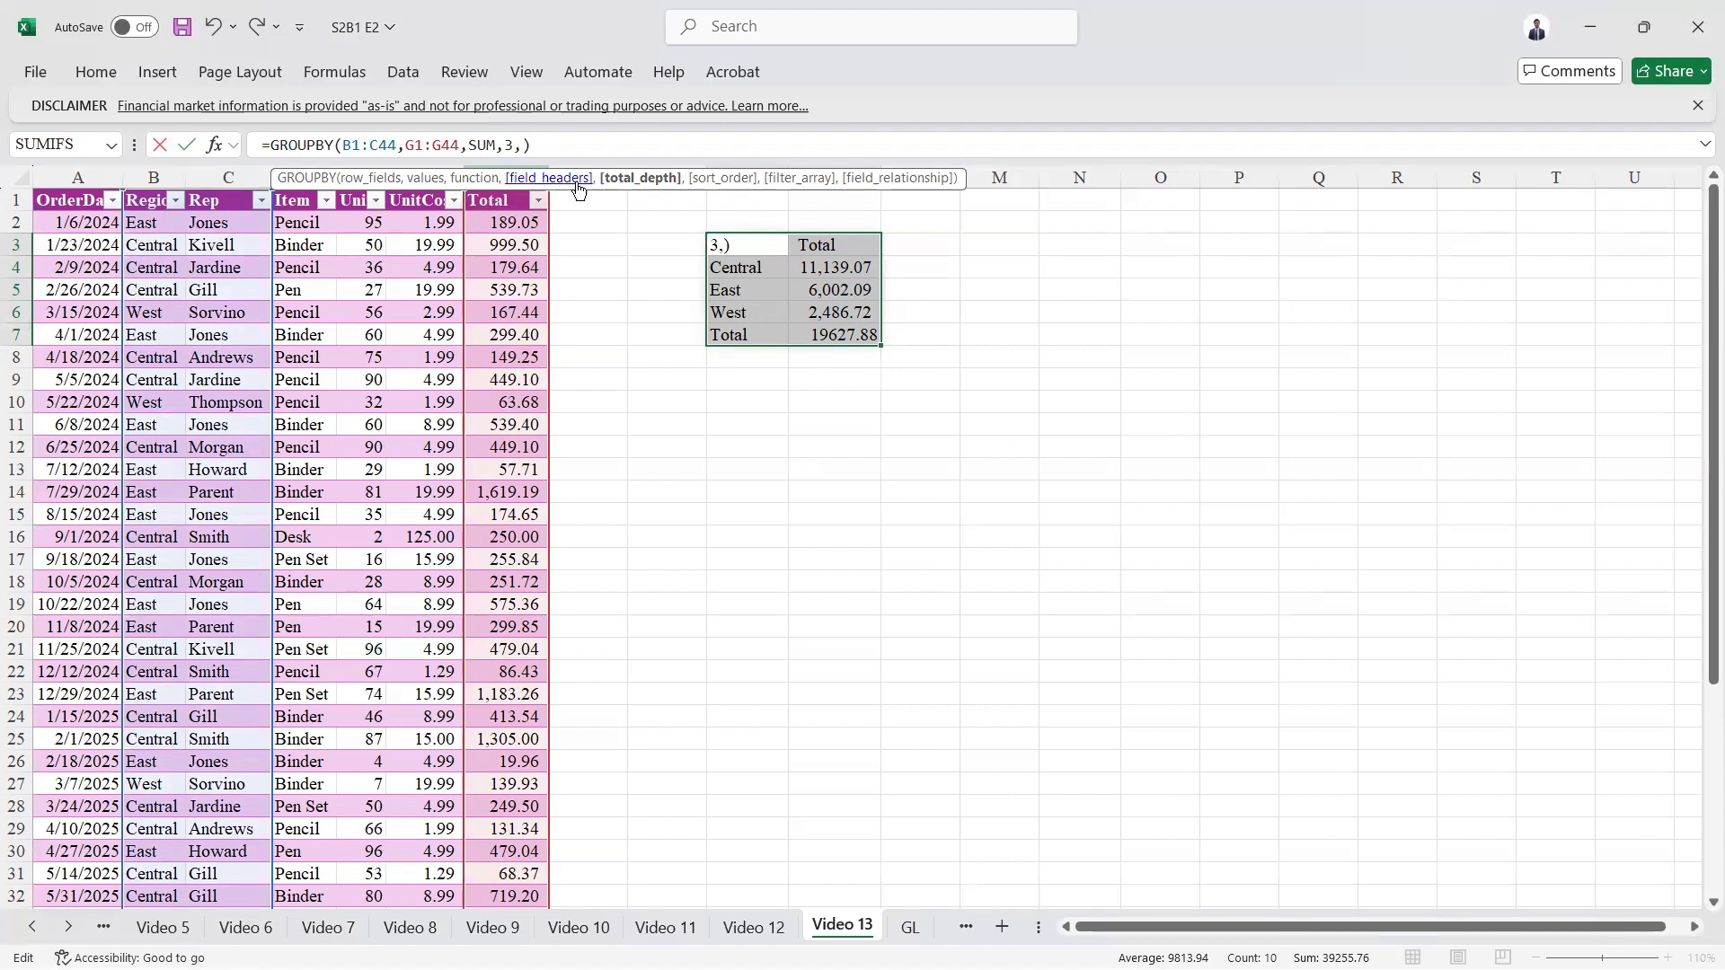
{"action": "left_click", "coordinate": [636, 180]}
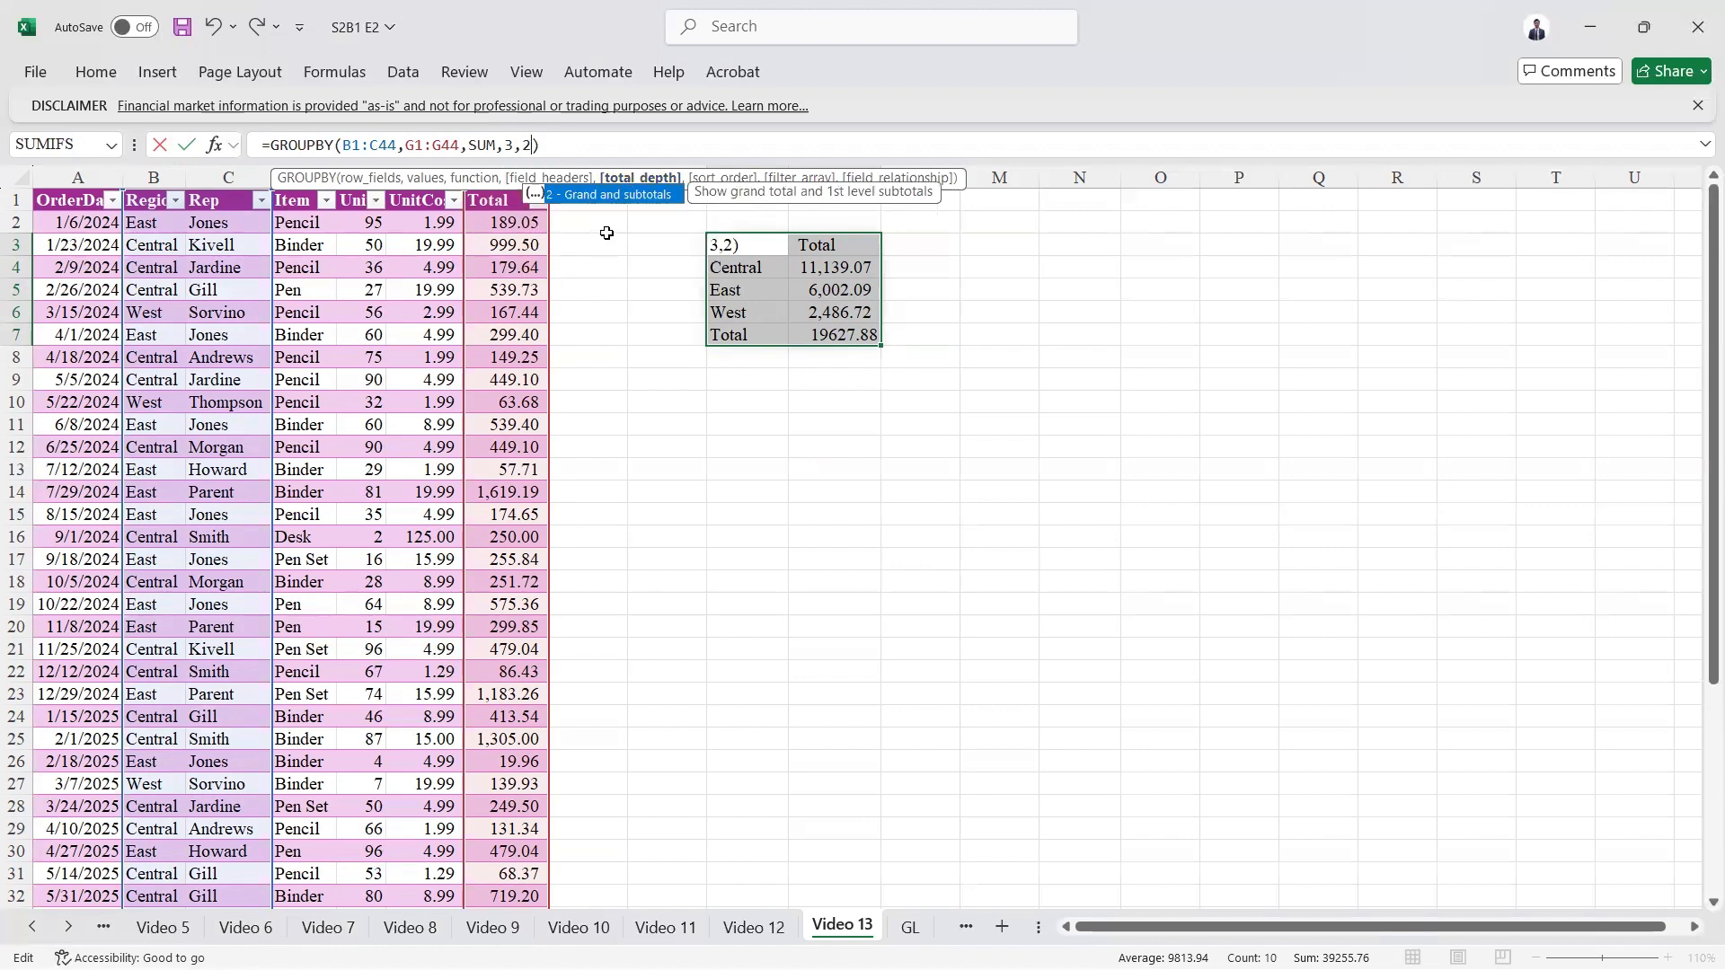
{"action": "key", "text": "Return"}
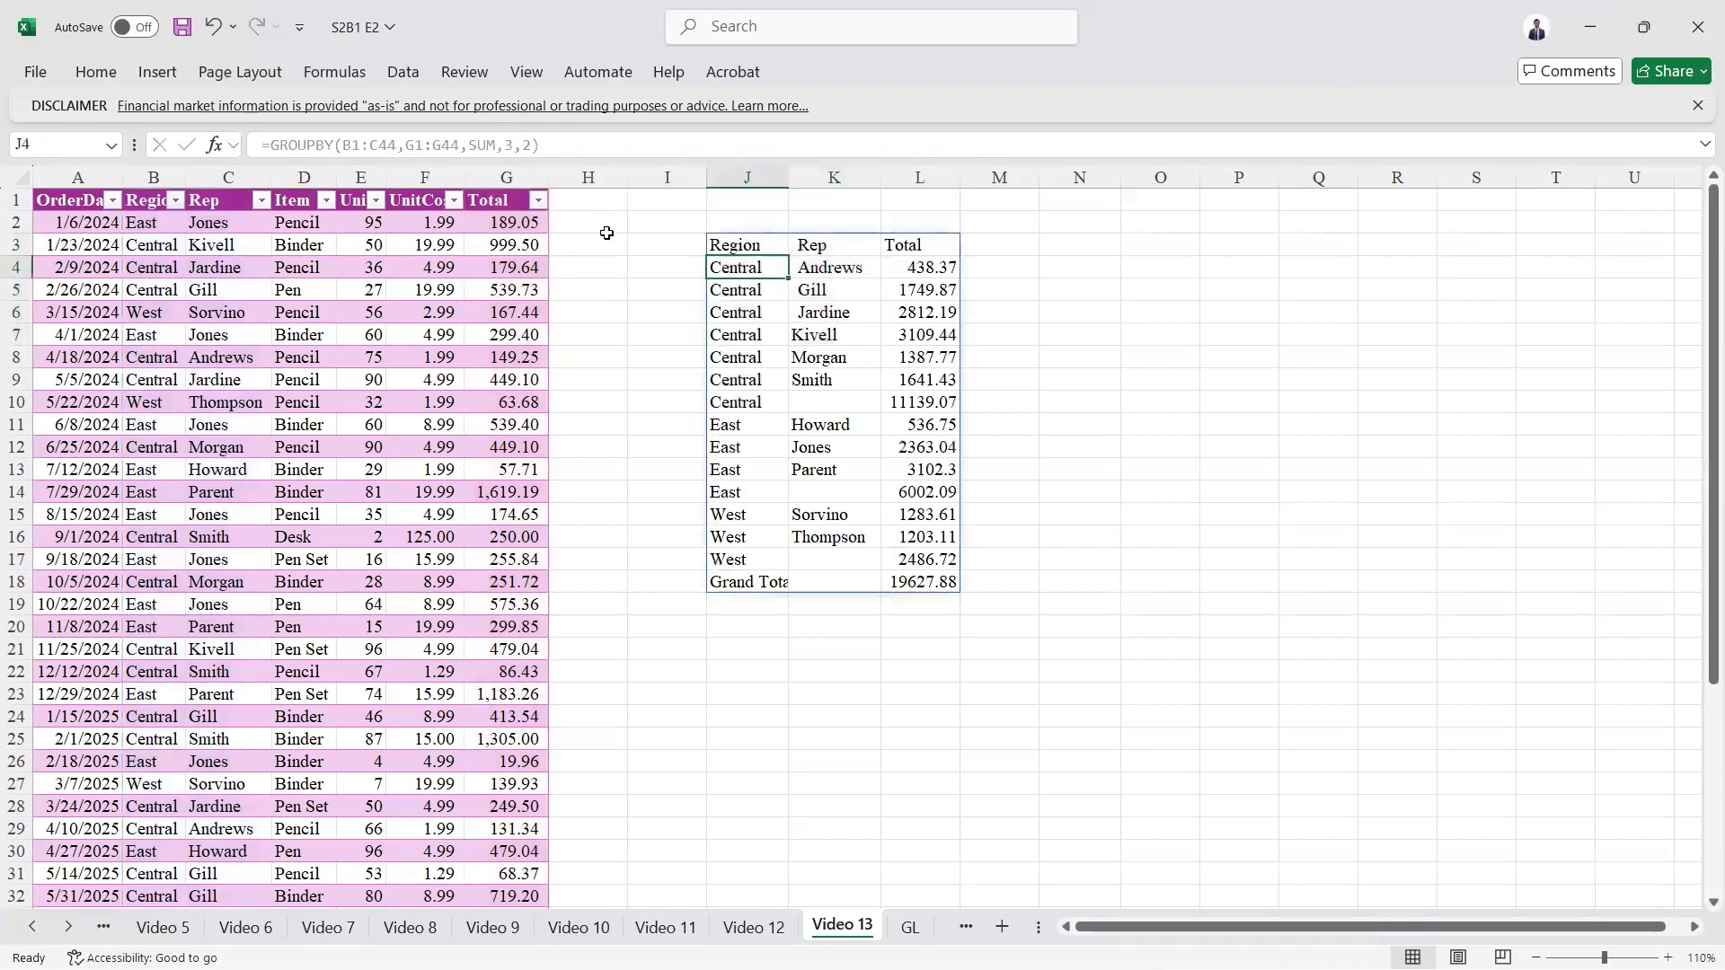
{"action": "key", "text": "shift+Down"}
{"action": "key", "text": "shift+Down"}
{"action": "key", "text": "shift+Down"}
{"action": "key", "text": "shift+Down"}
{"action": "key", "text": "shift+Down"}
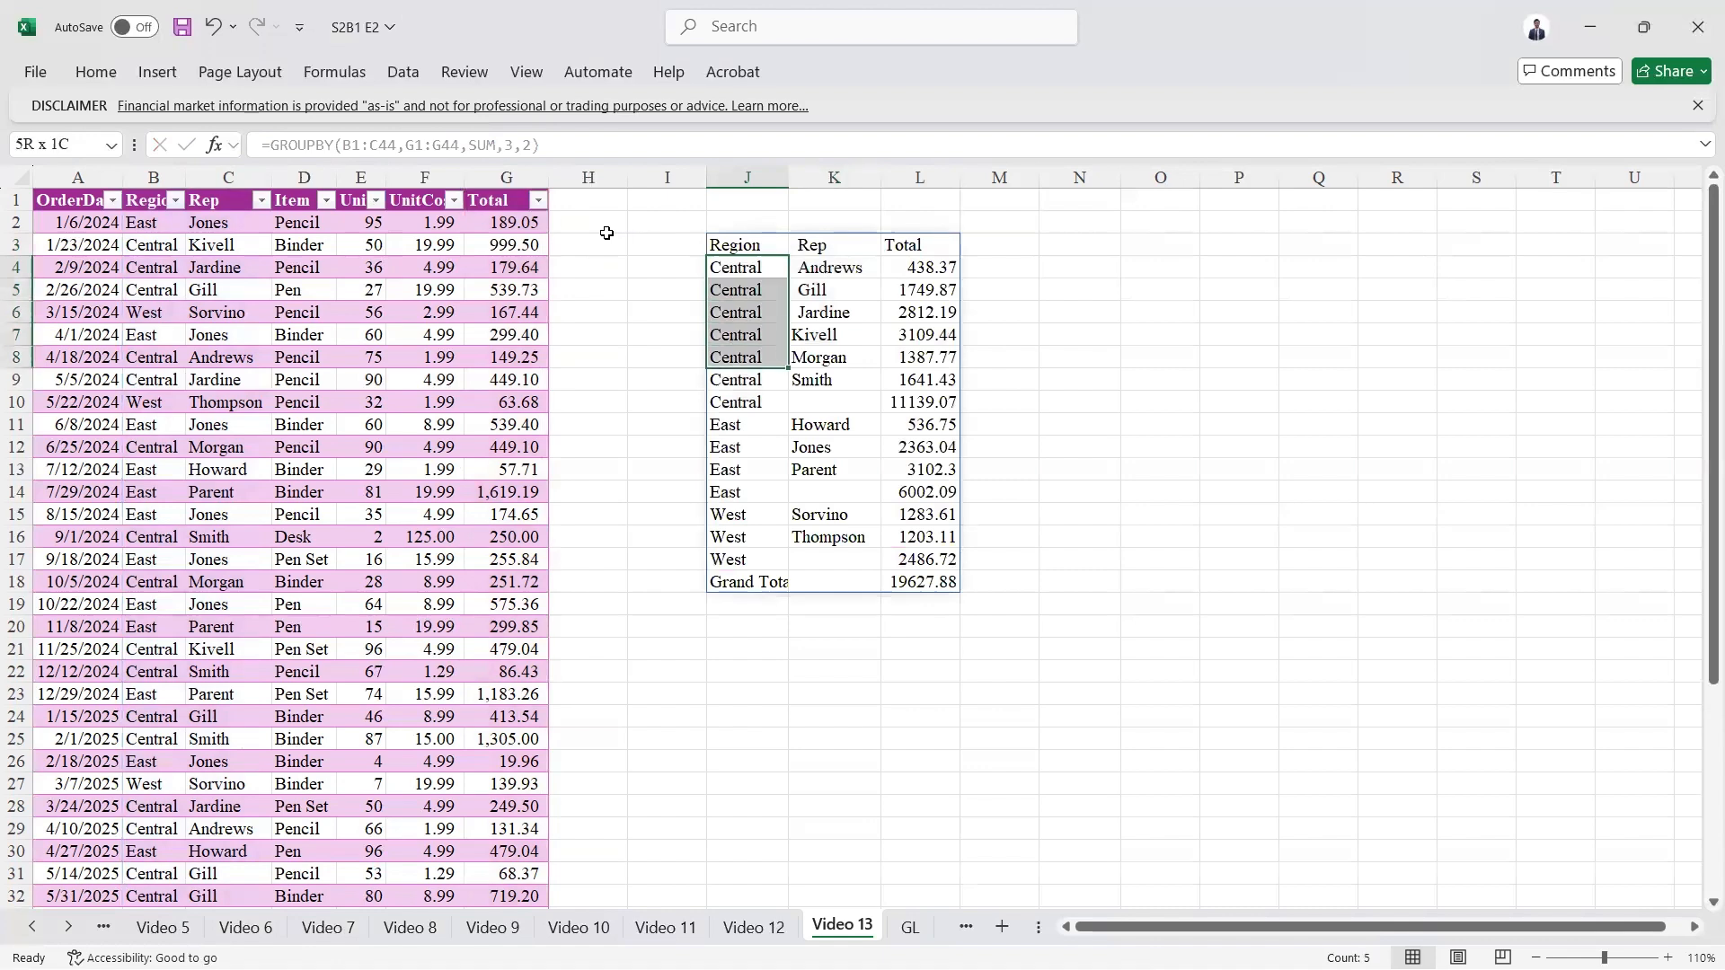
Step: Examine the rep rows, the Central, East and West subtotals, and the grand total in the spilled GROUPBY result
{"action": "key", "text": "shift+Right"}
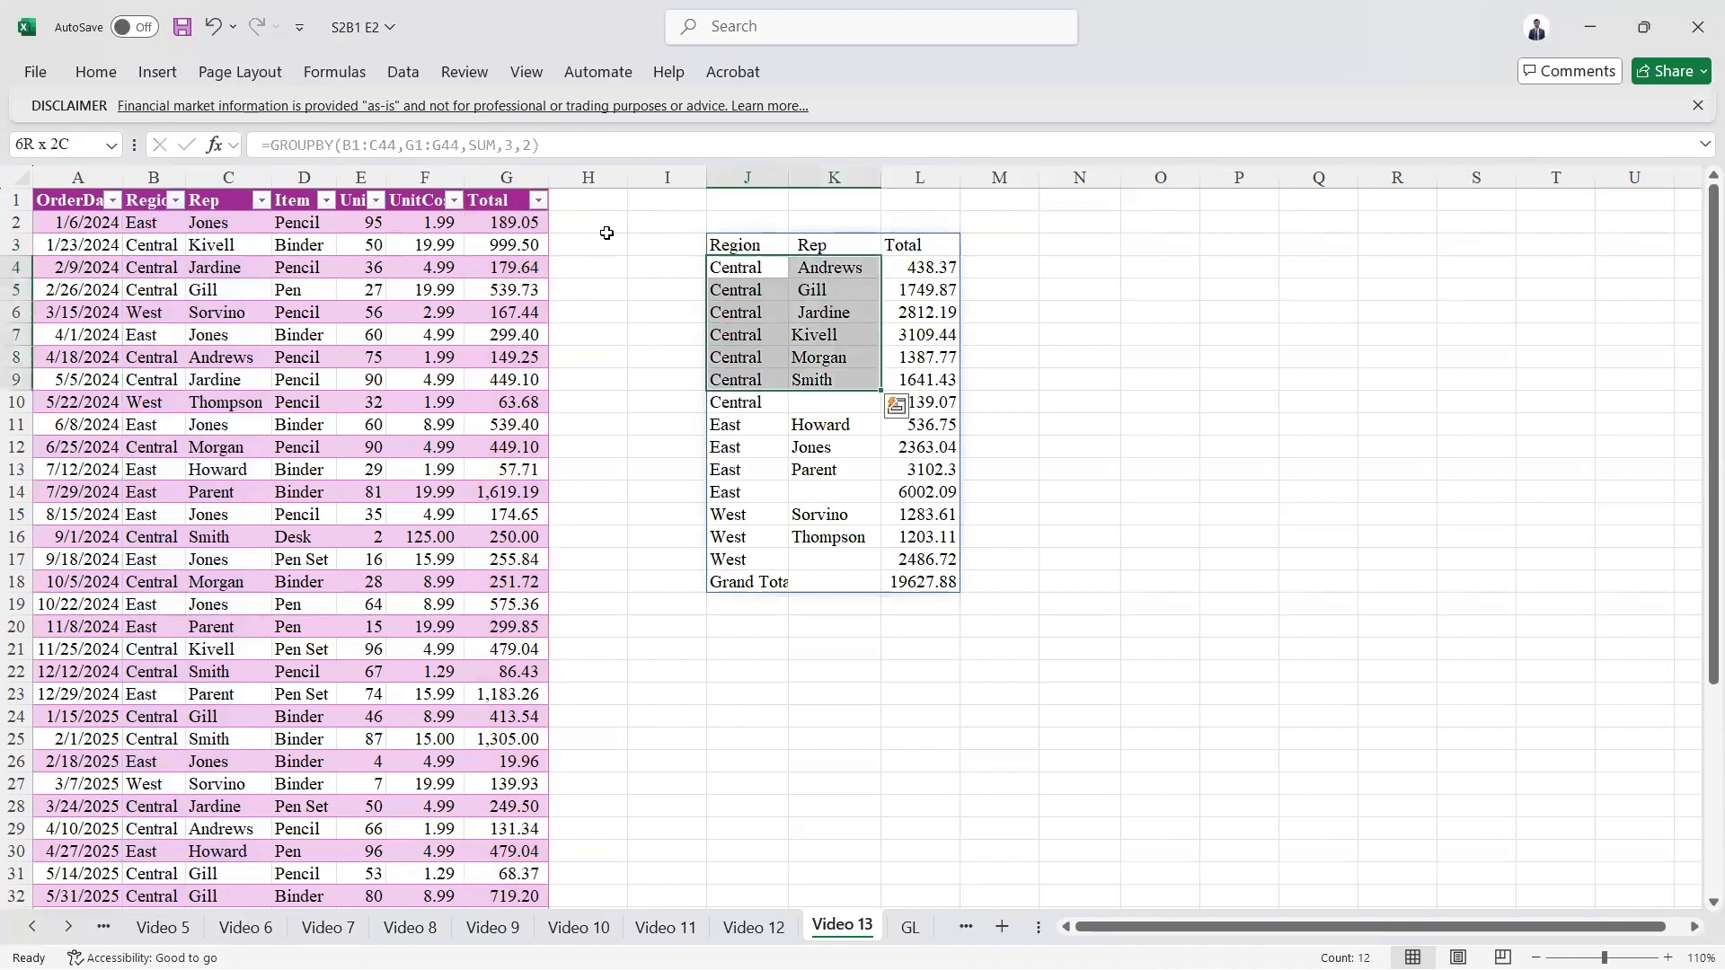
{"action": "left_click", "coordinate": [924, 402]}
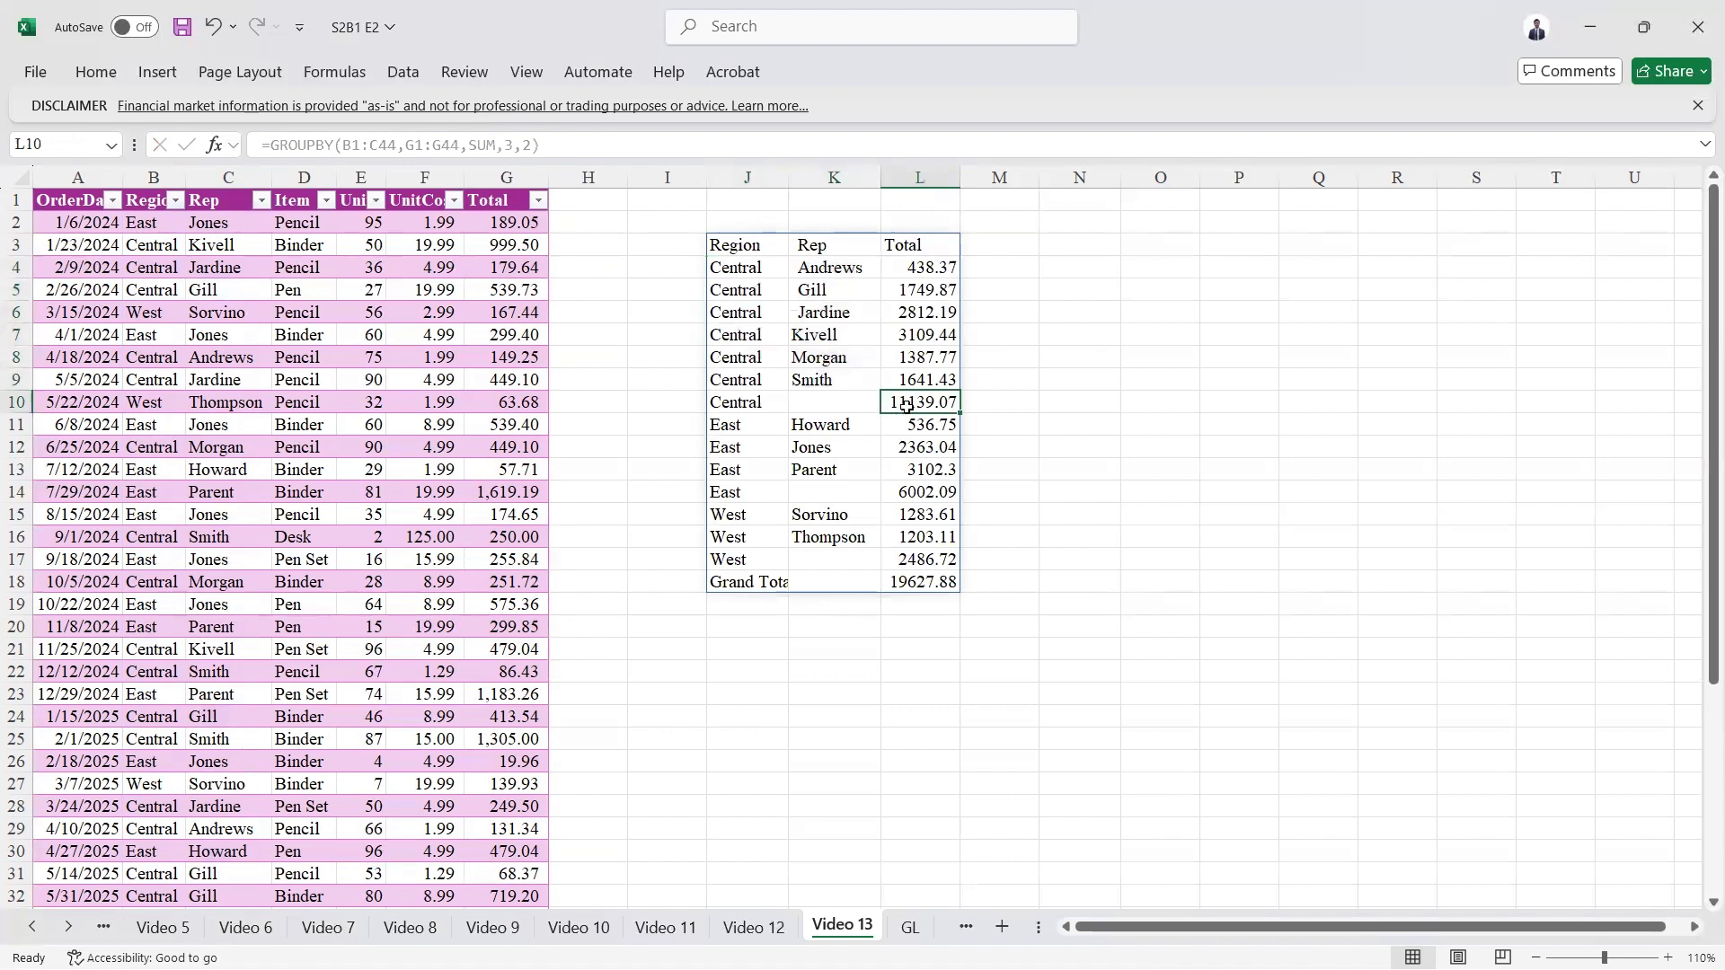
{"action": "left_click_drag", "start_coordinate": [735, 430], "coordinate": [929, 499]}
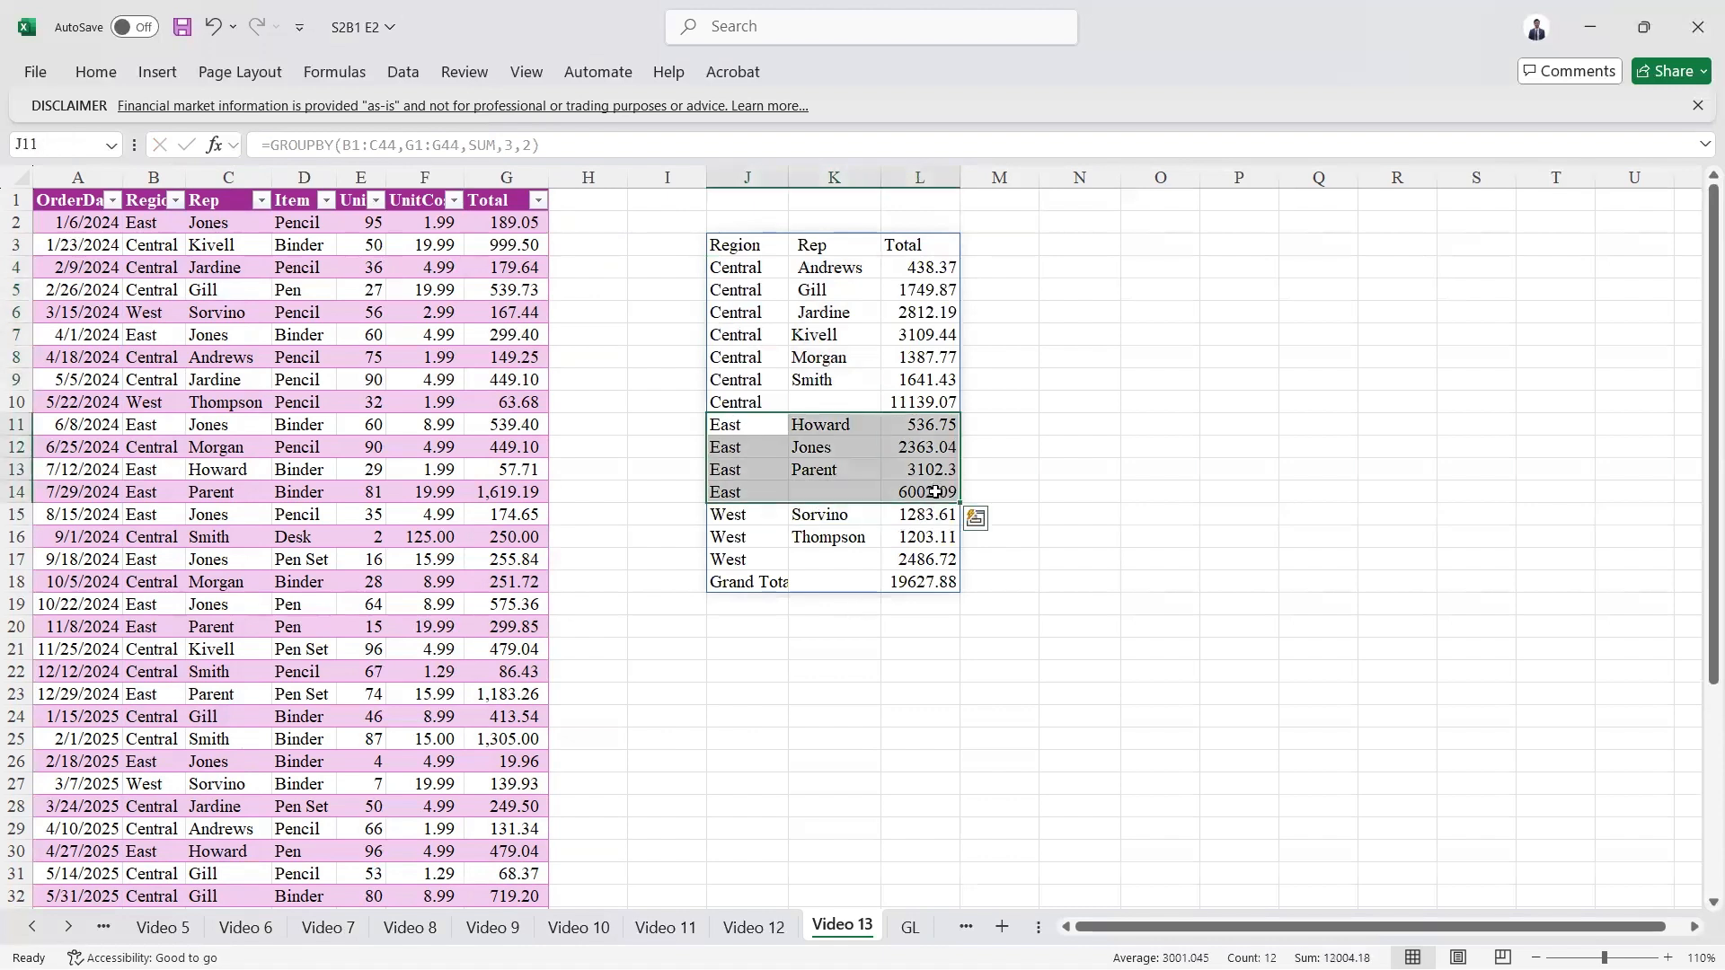
{"action": "left_click", "coordinate": [926, 494]}
{"action": "left_click_drag", "start_coordinate": [738, 528], "coordinate": [913, 560]}
{"action": "left_click", "coordinate": [910, 578]}
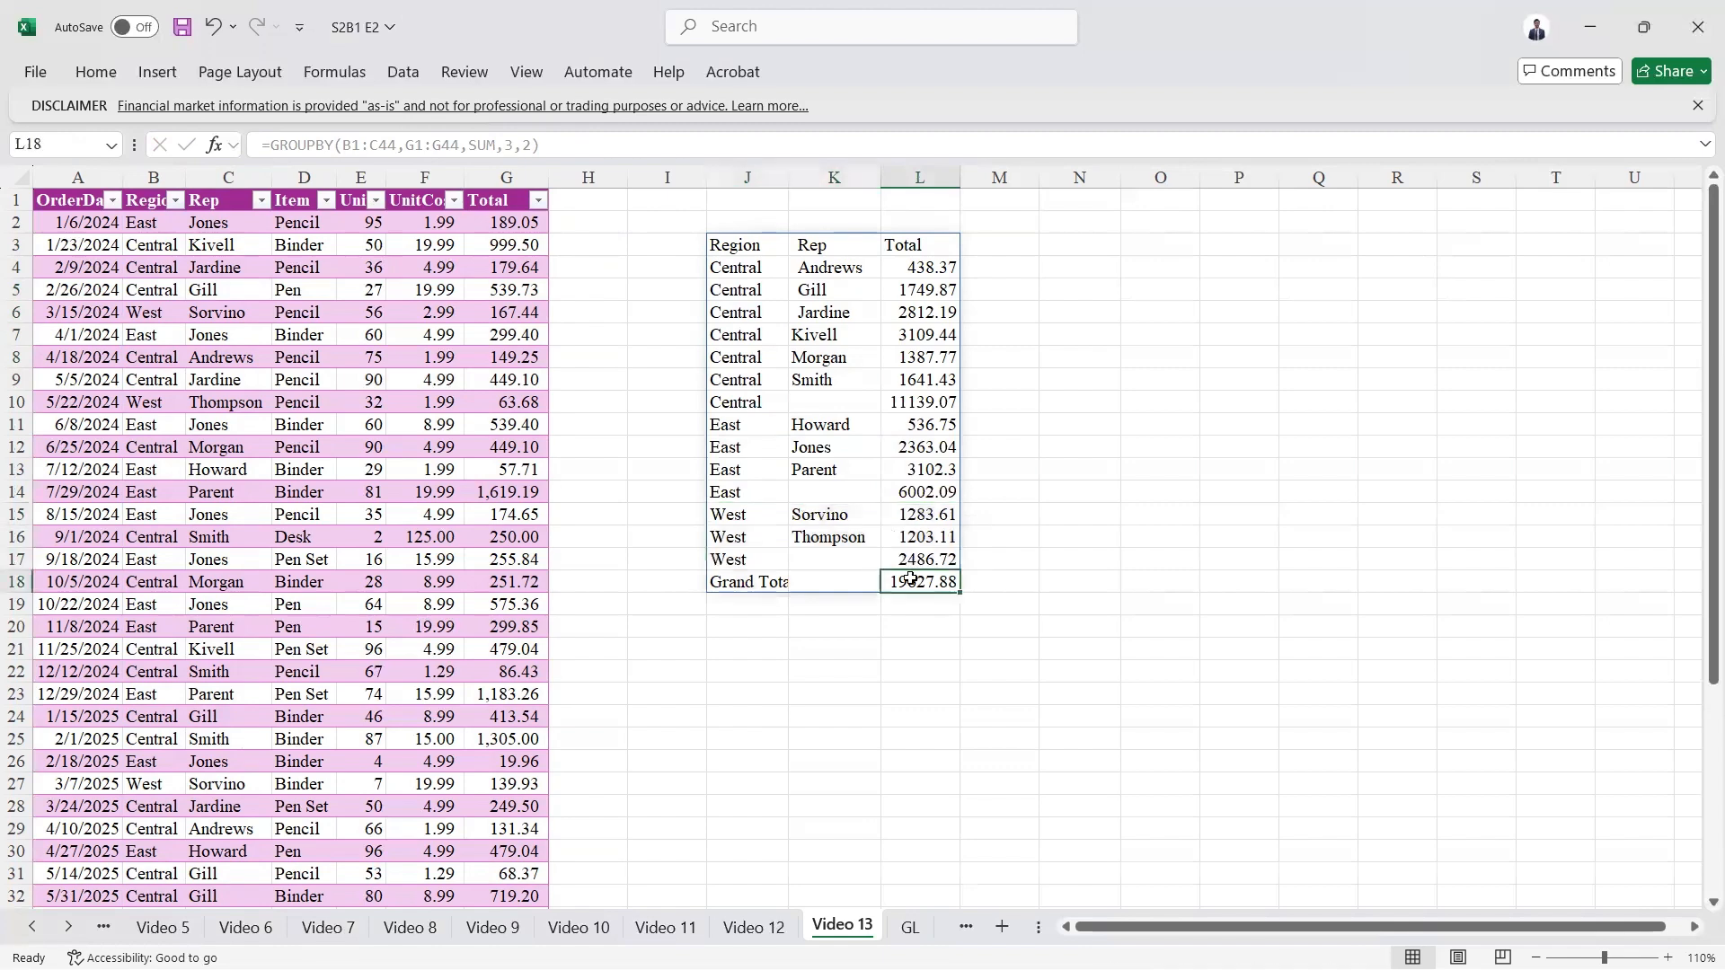
{"action": "key", "text": "ctrl+Up"}
{"action": "key", "text": "Down"}
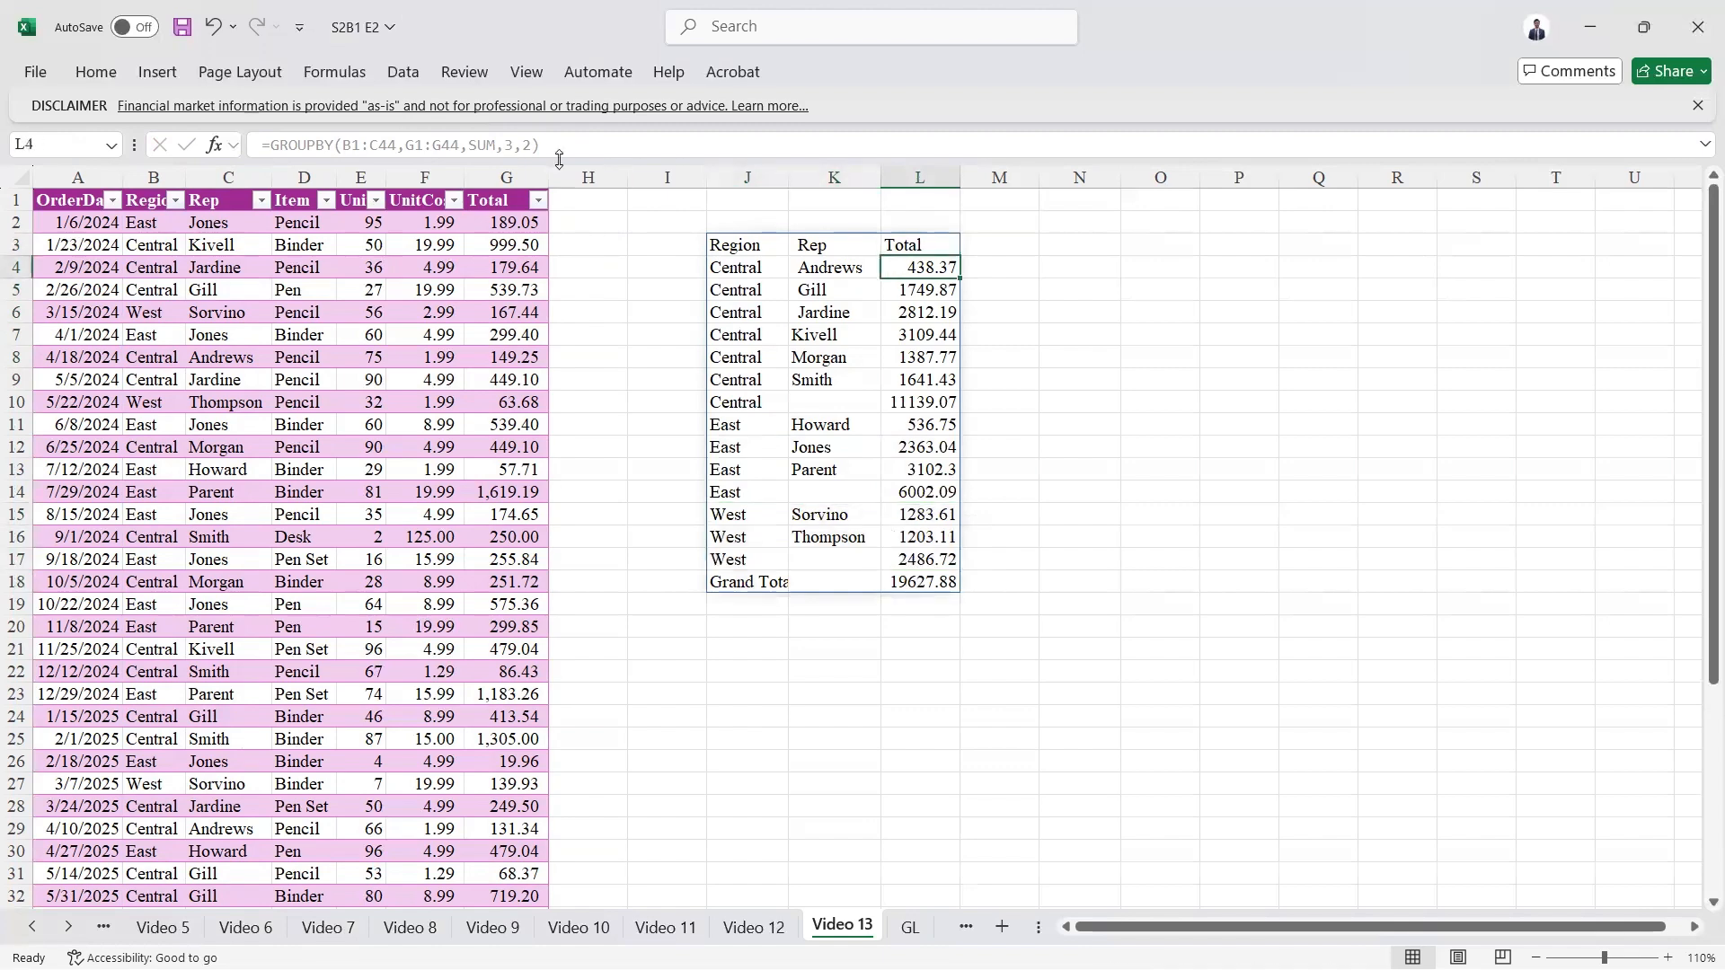
Step: Set the total depth argument of the GROUPBY formula in J3 to 0 (No totals)
{"action": "key", "text": "BackSpace"}
{"action": "key", "text": "Escape"}
{"action": "key", "text": "Up"}
{"action": "key", "text": "ctrl+Left"}
{"action": "left_click", "coordinate": [536, 141]}
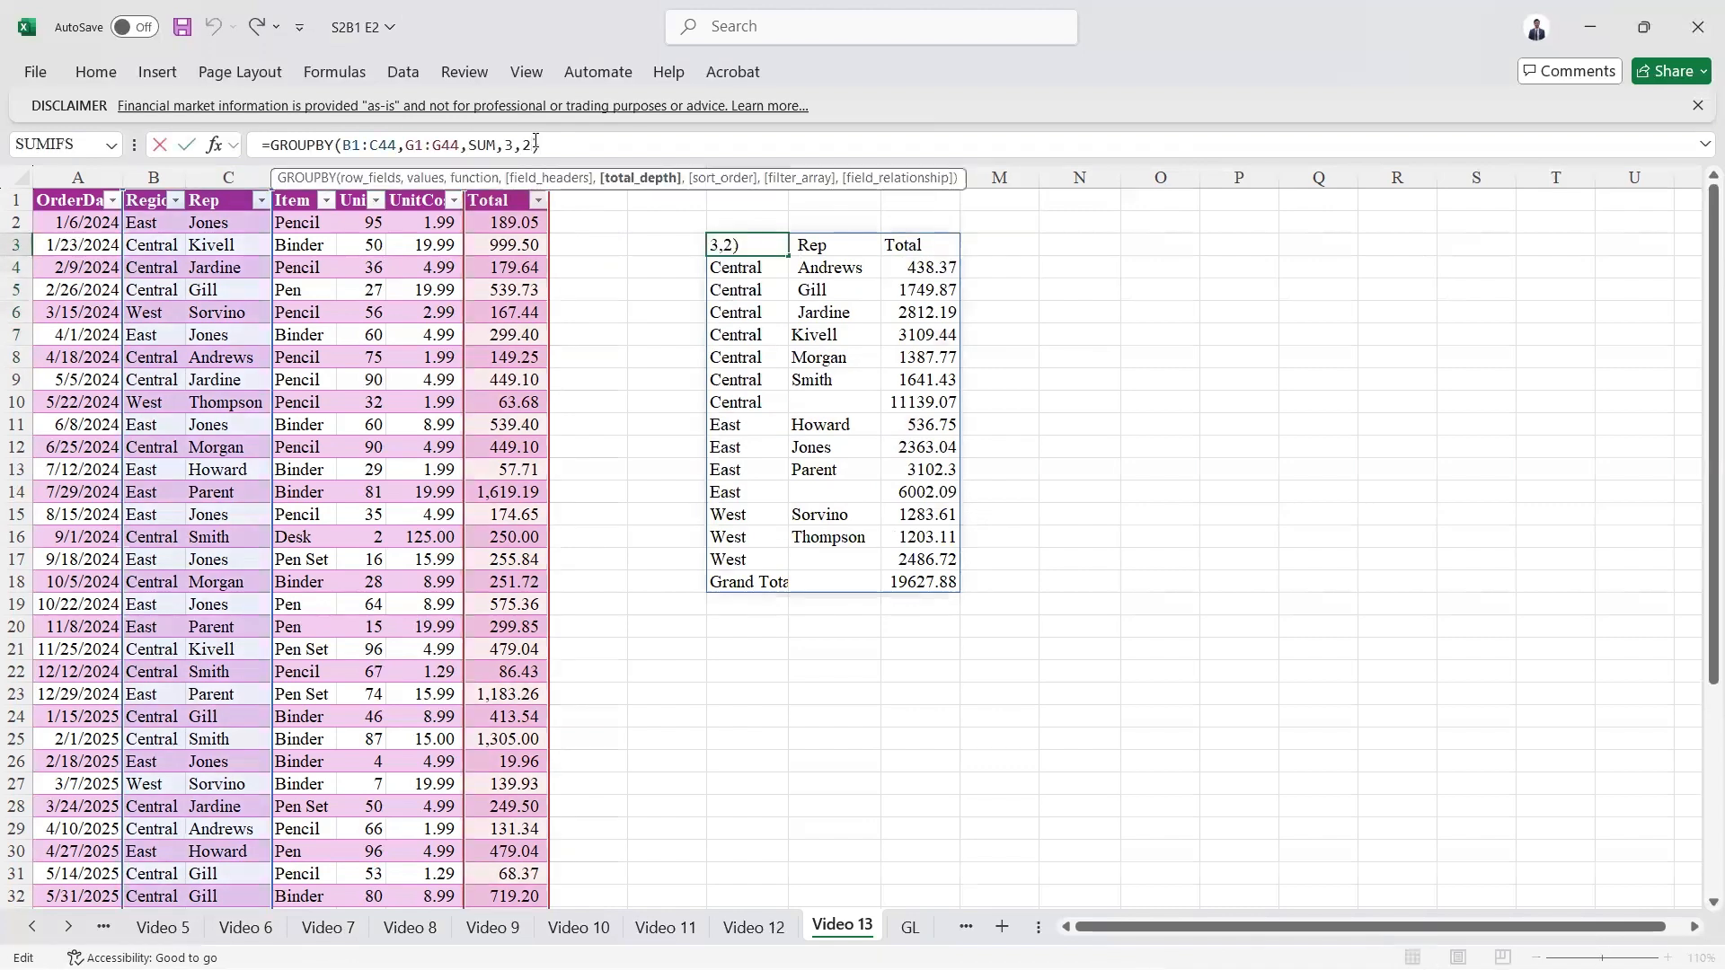
{"action": "key", "text": "BackSpace"}
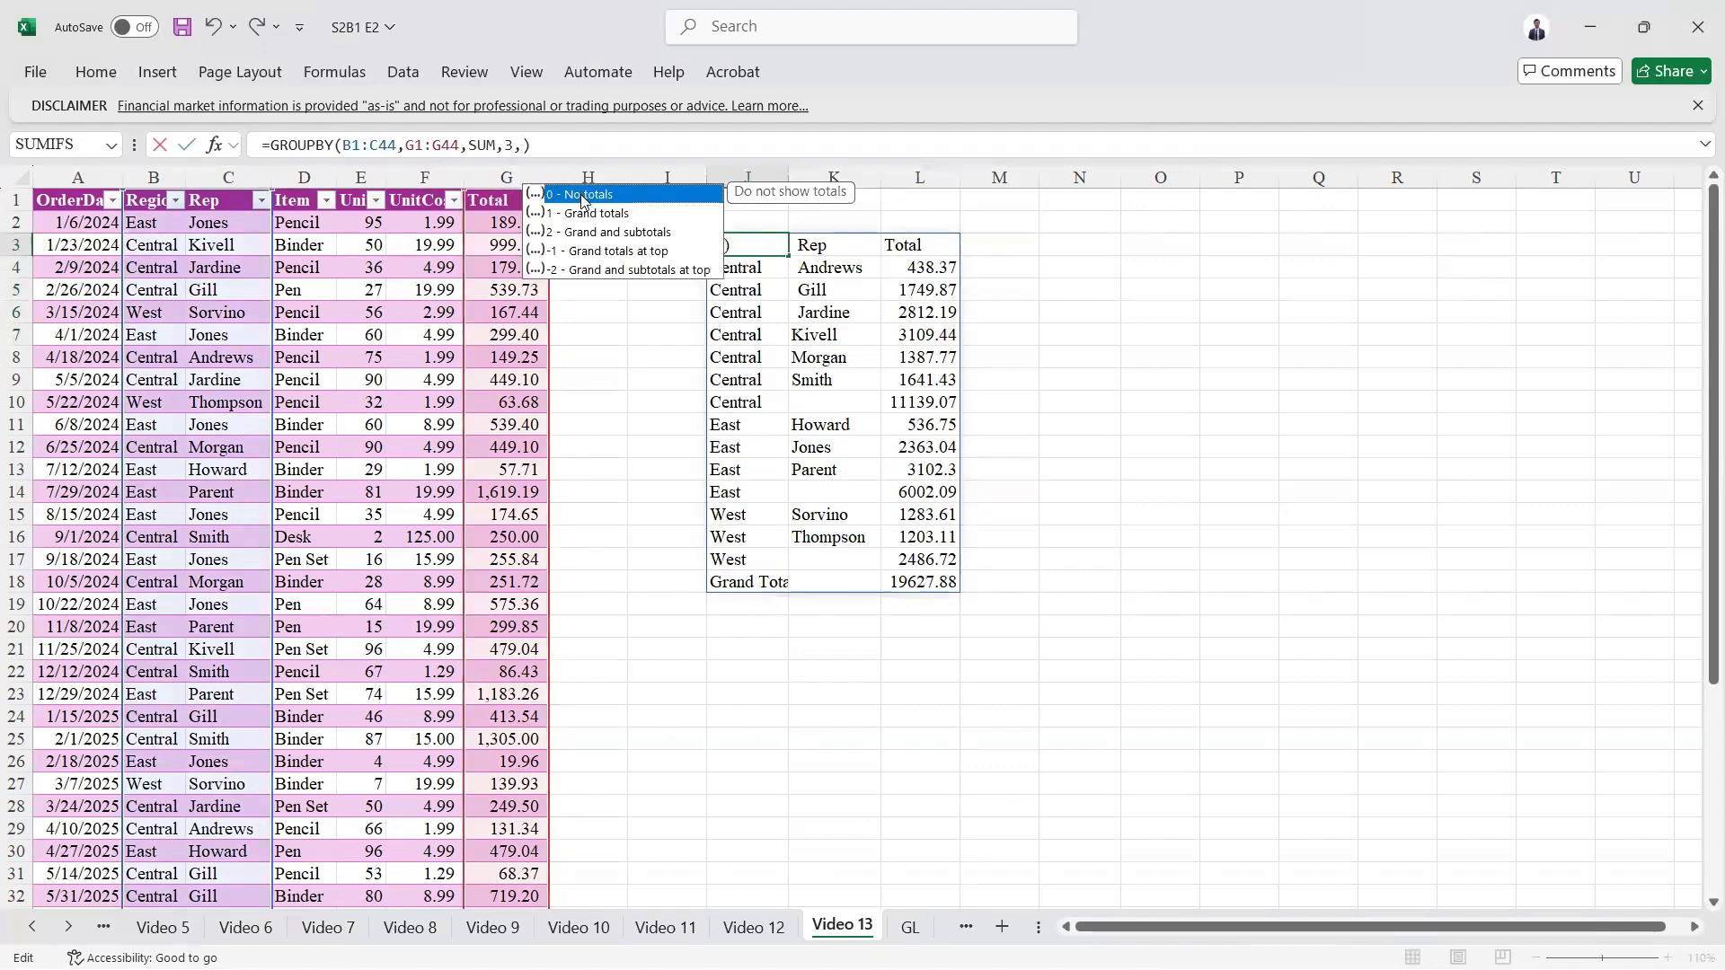
{"action": "type", "text": "0"}
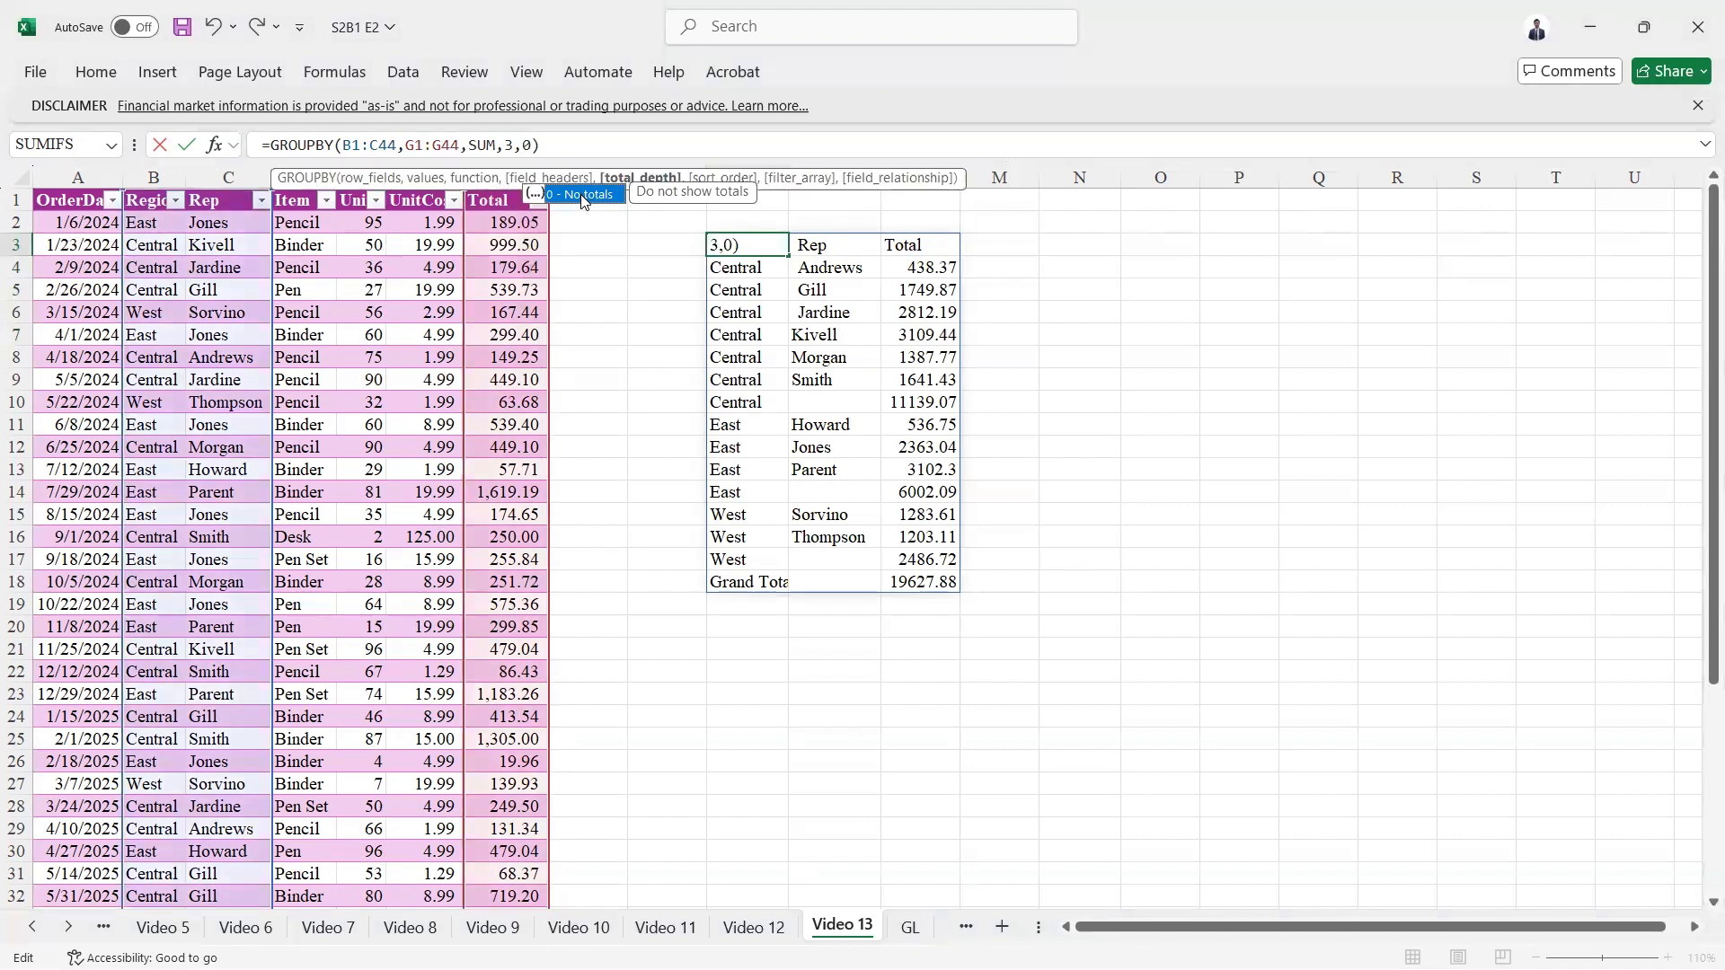
{"action": "key", "text": "Return"}
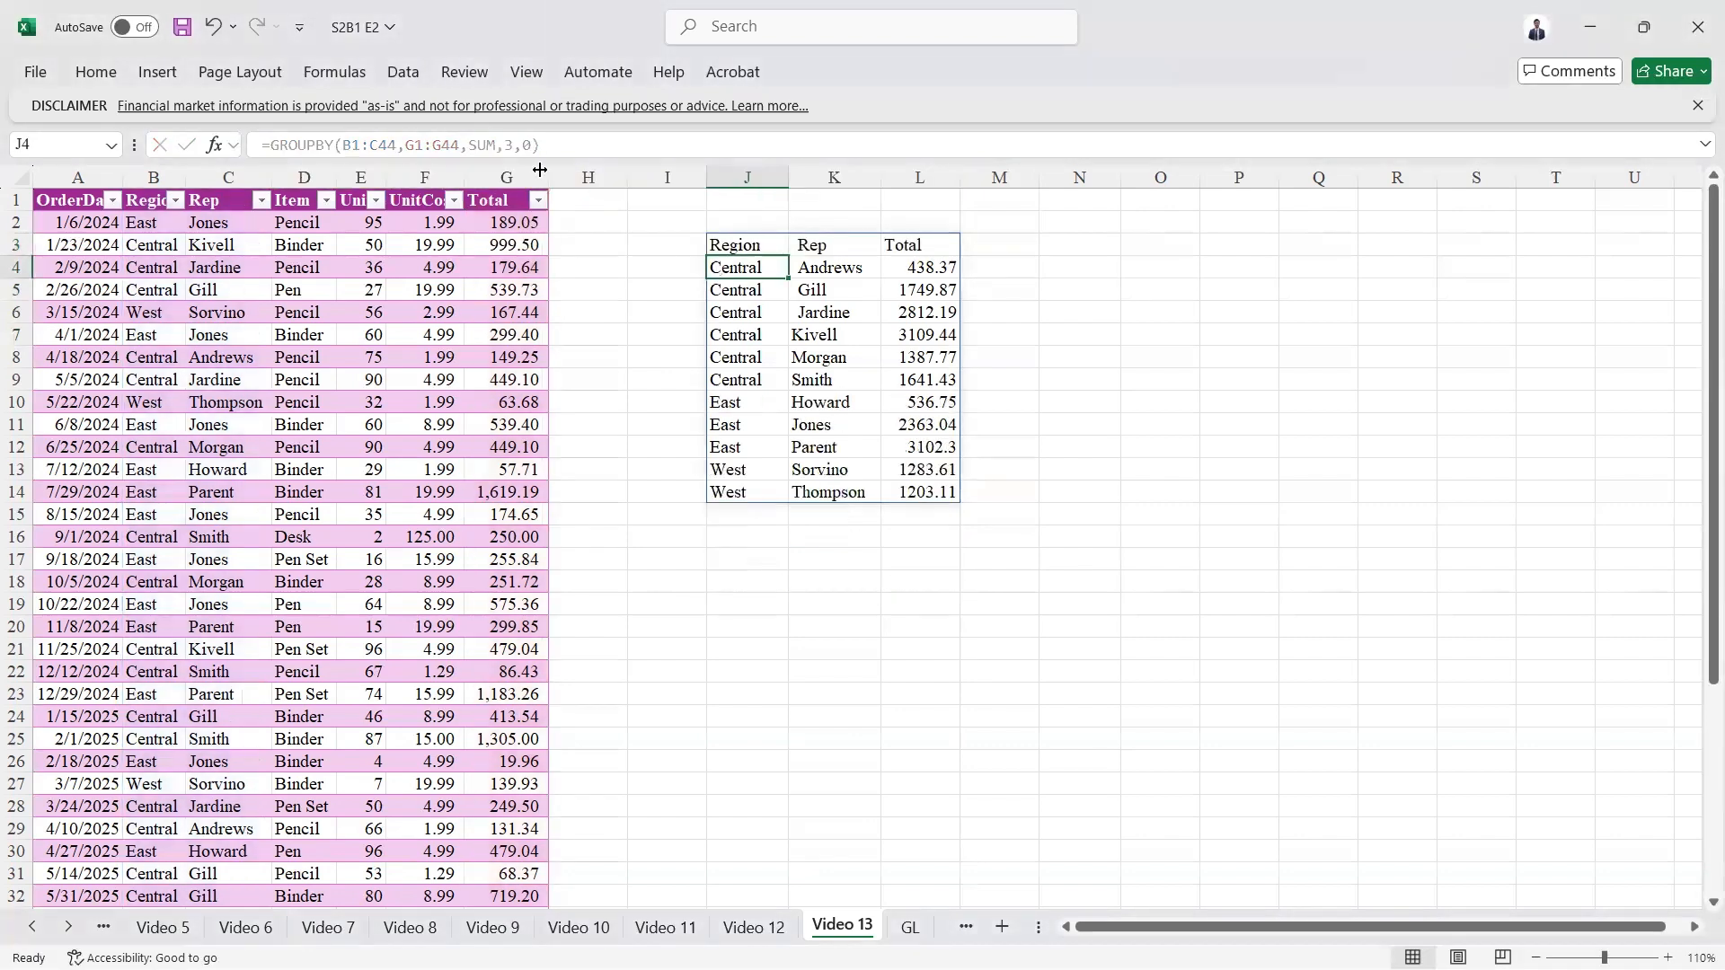
Step: Change the total depth argument of the J3 GROUPBY formula to 1 (Grand totals)
{"action": "key", "text": "Up"}
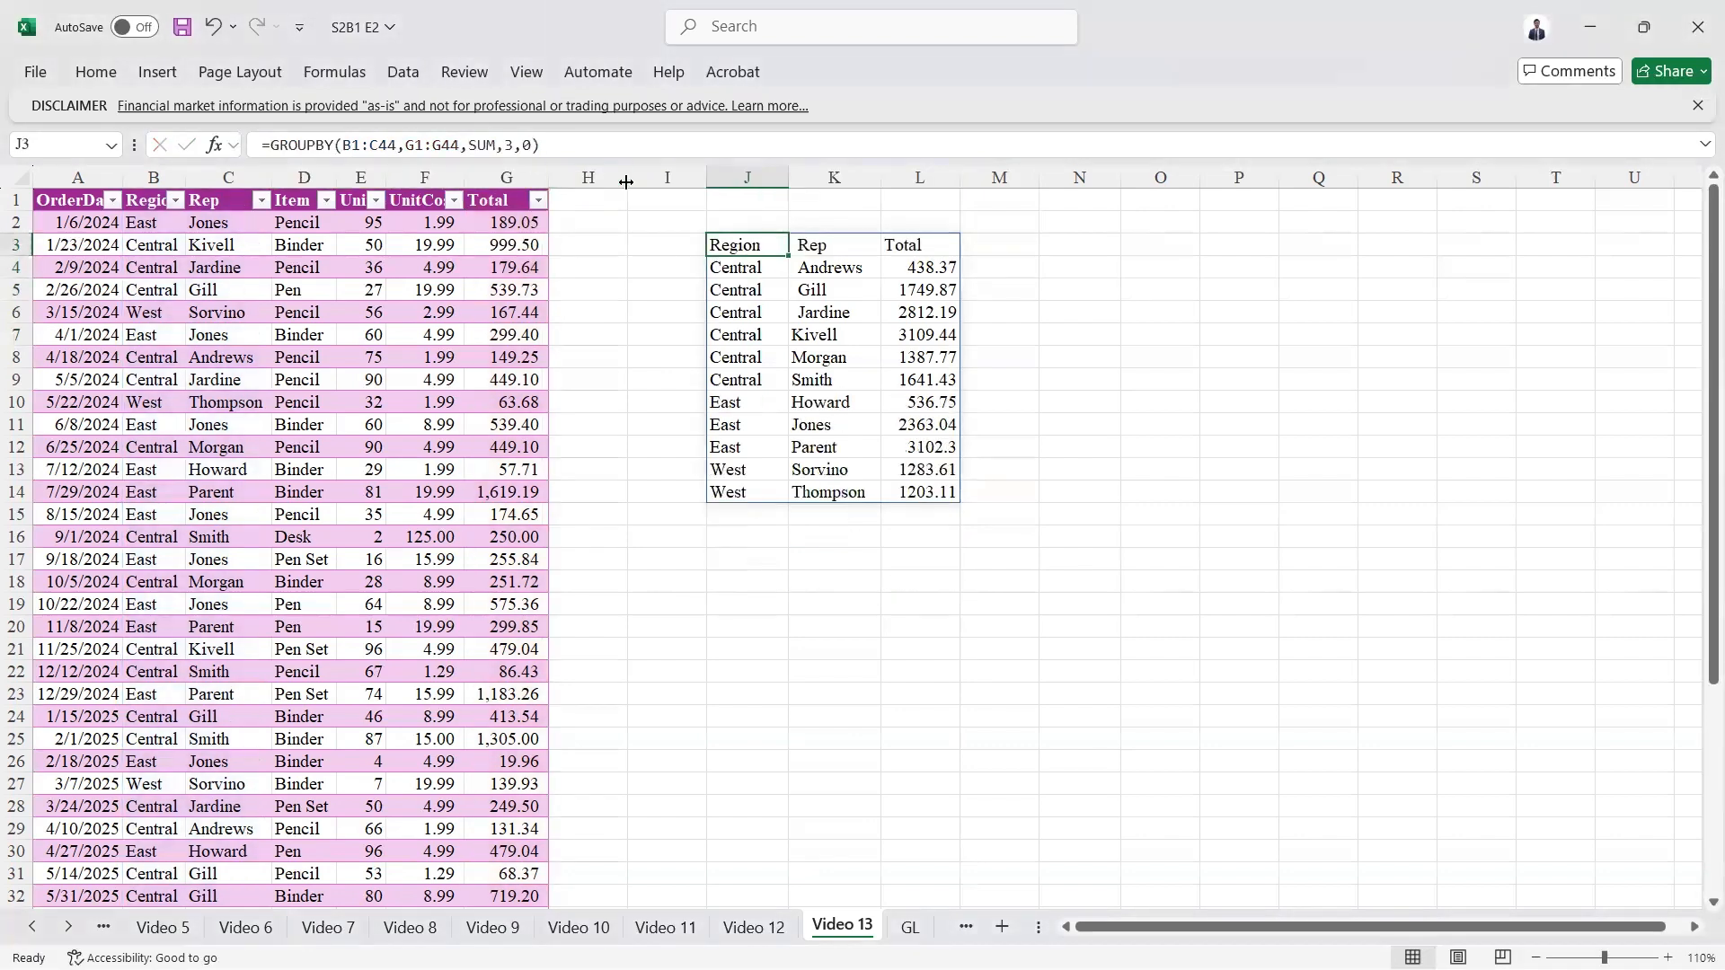
{"action": "left_click", "coordinate": [531, 144]}
{"action": "key", "text": "BackSpace"}
{"action": "type", "text": "1"}
{"action": "key", "text": "ctrl+Return"}
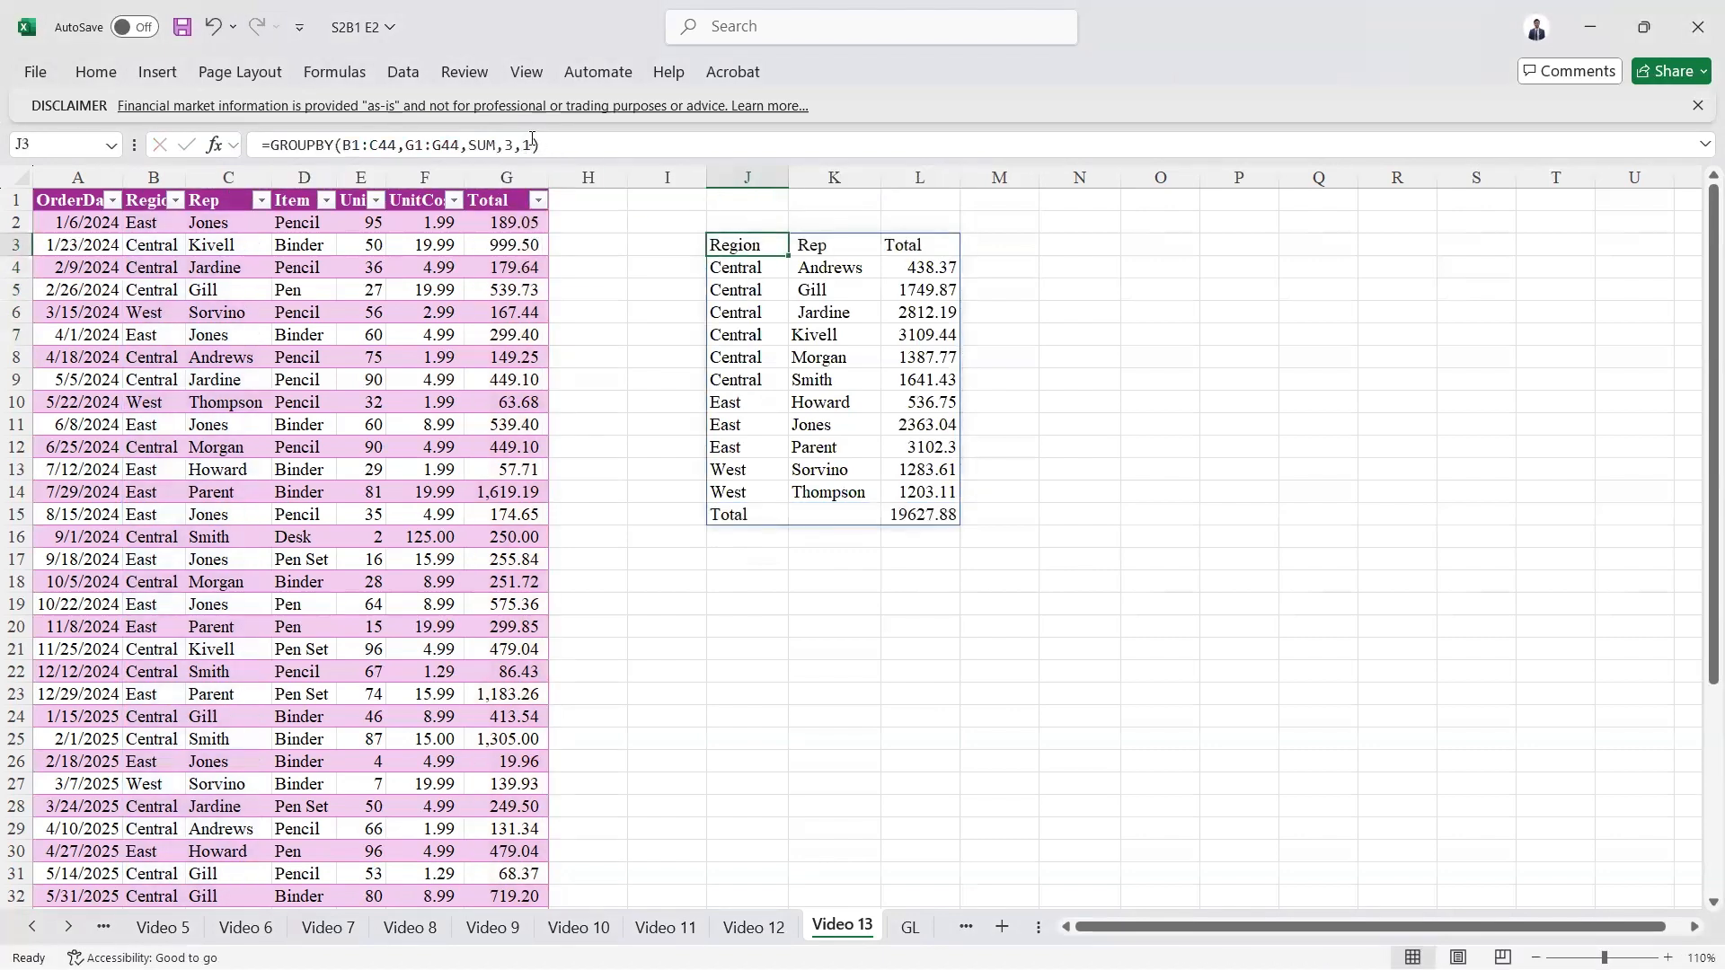
Step: Leave the GROUPBY sort order empty, add the filter array D1:D44="Pencil", and select the resulting total
{"action": "left_click", "coordinate": [539, 144]}
{"action": "type", "text": ","}
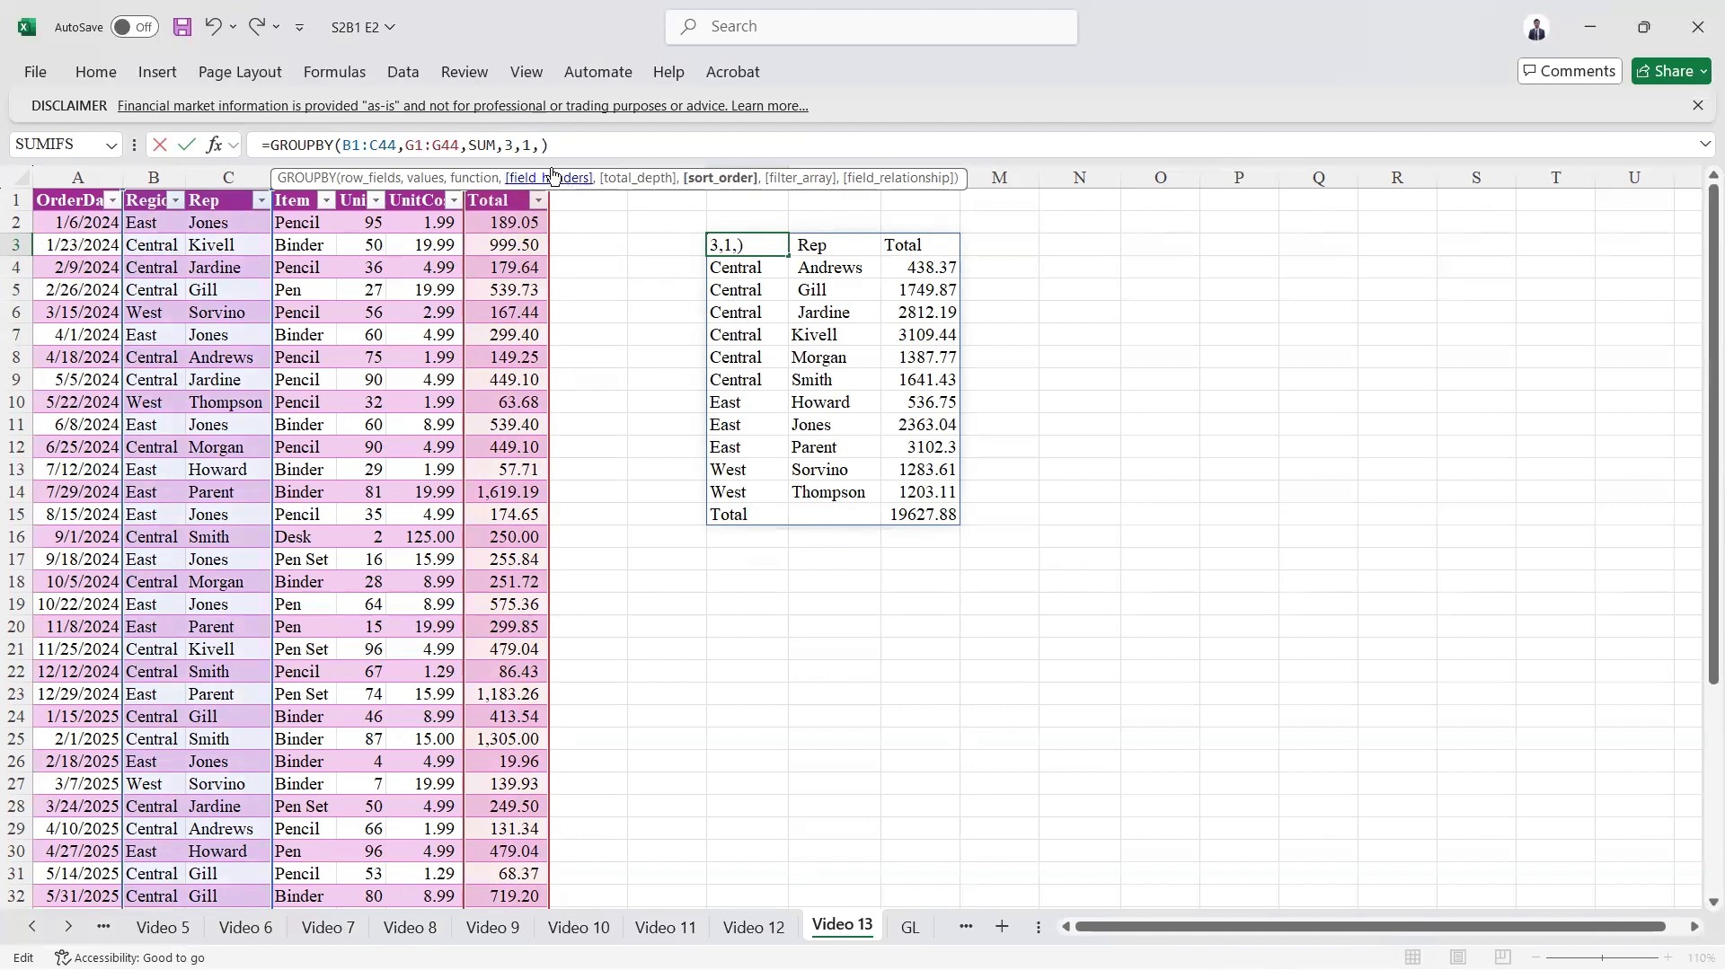
{"action": "type", "text": ","}
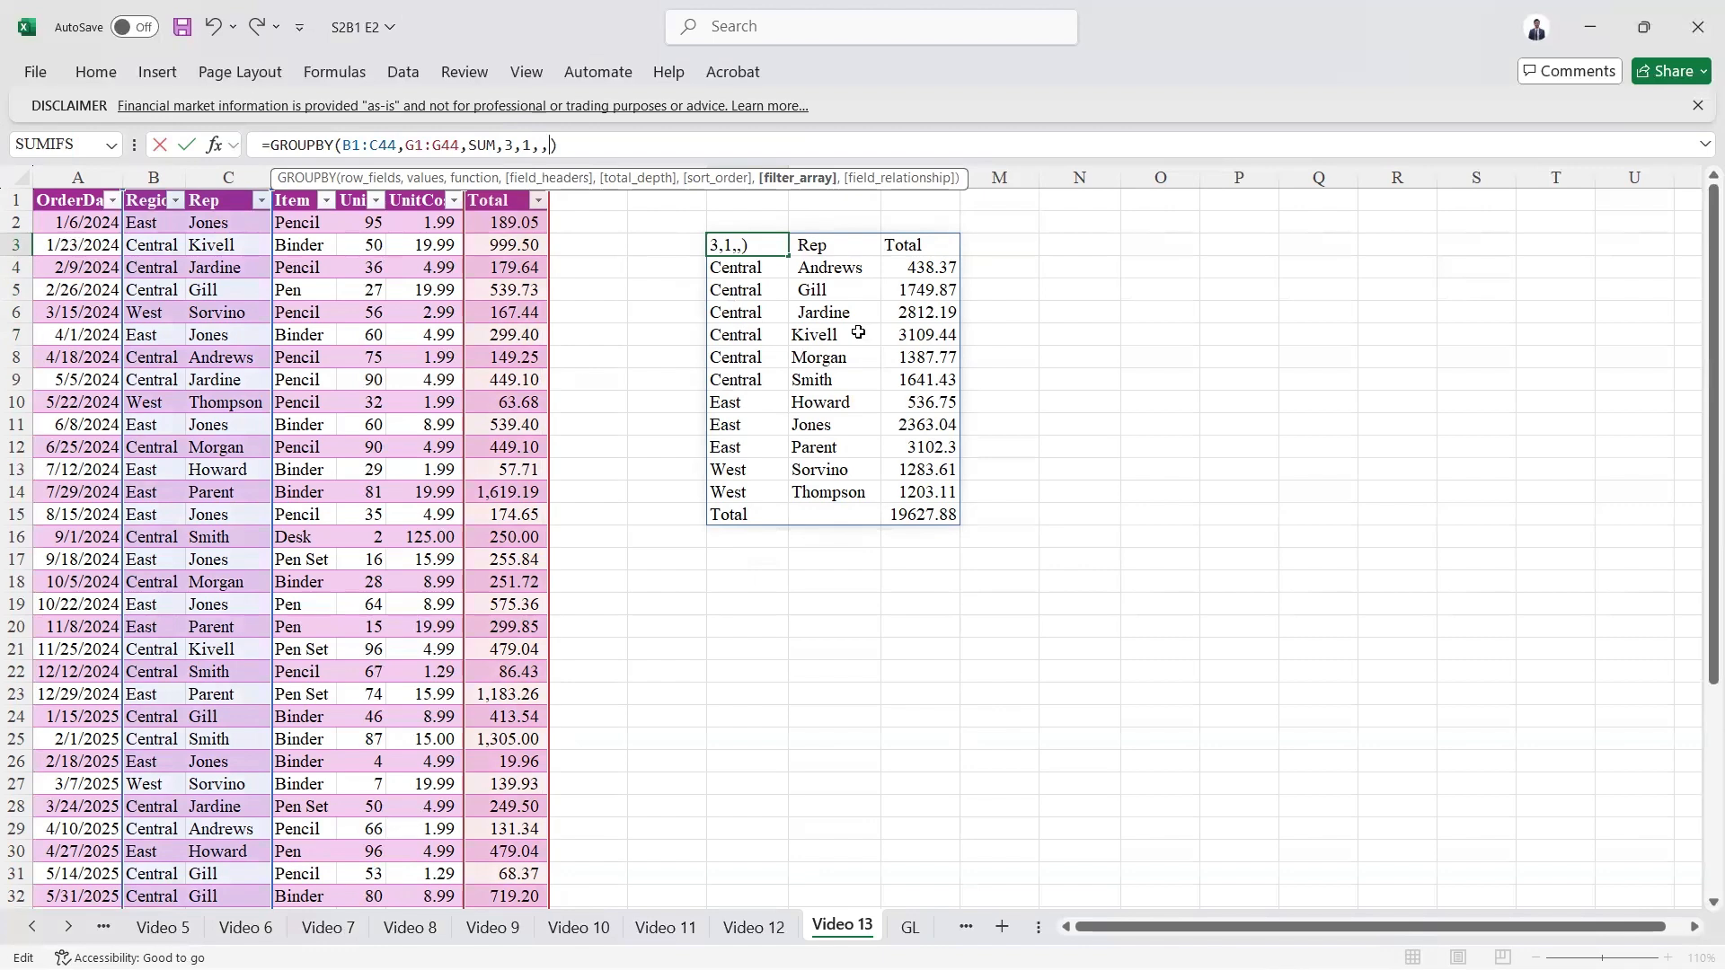
{"action": "left_click", "coordinate": [299, 202]}
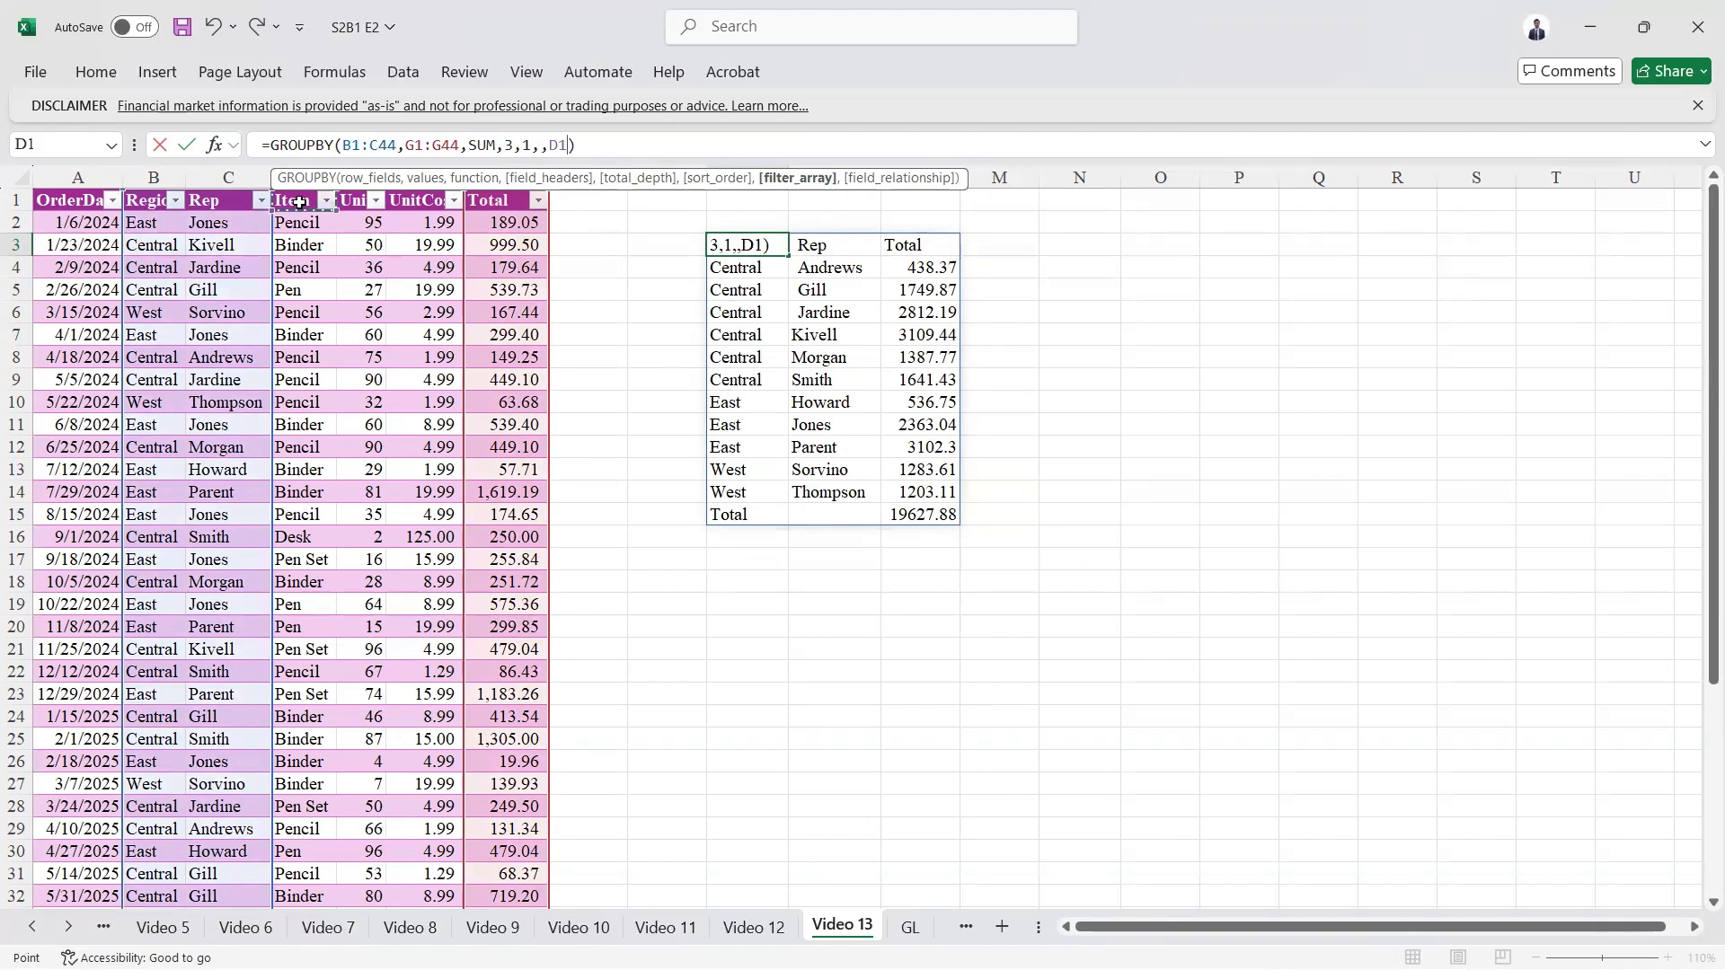
{"action": "key", "text": "ctrl+shift+Down"}
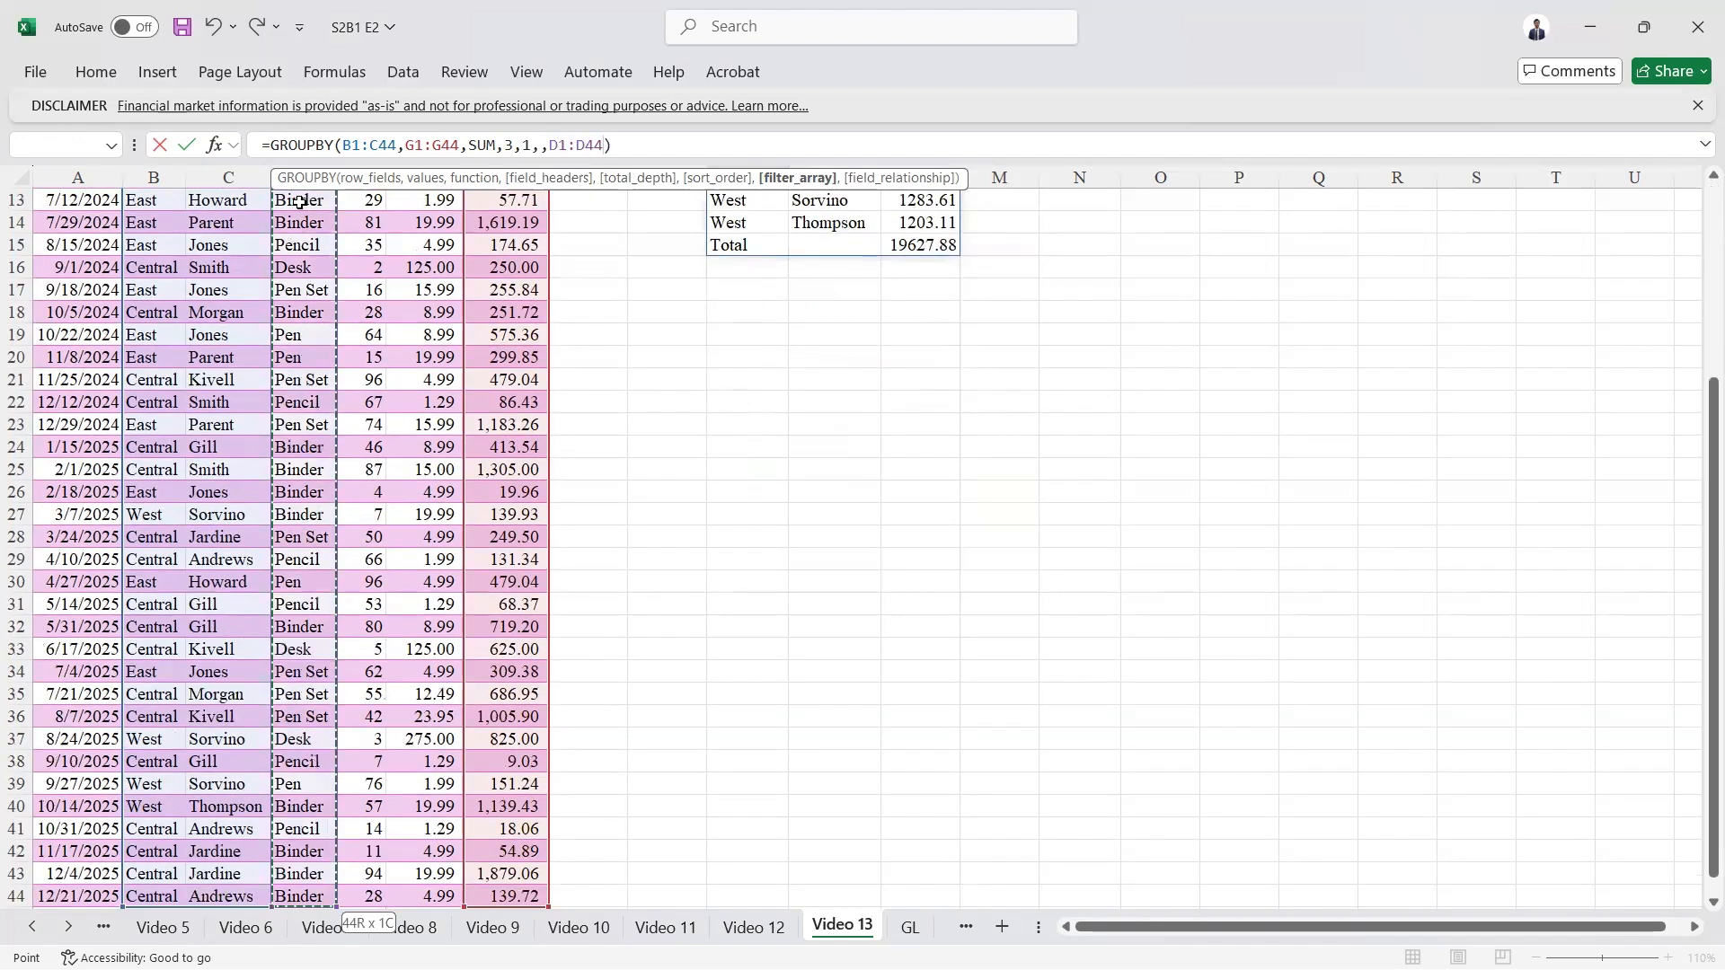
{"action": "type", "text": "="}
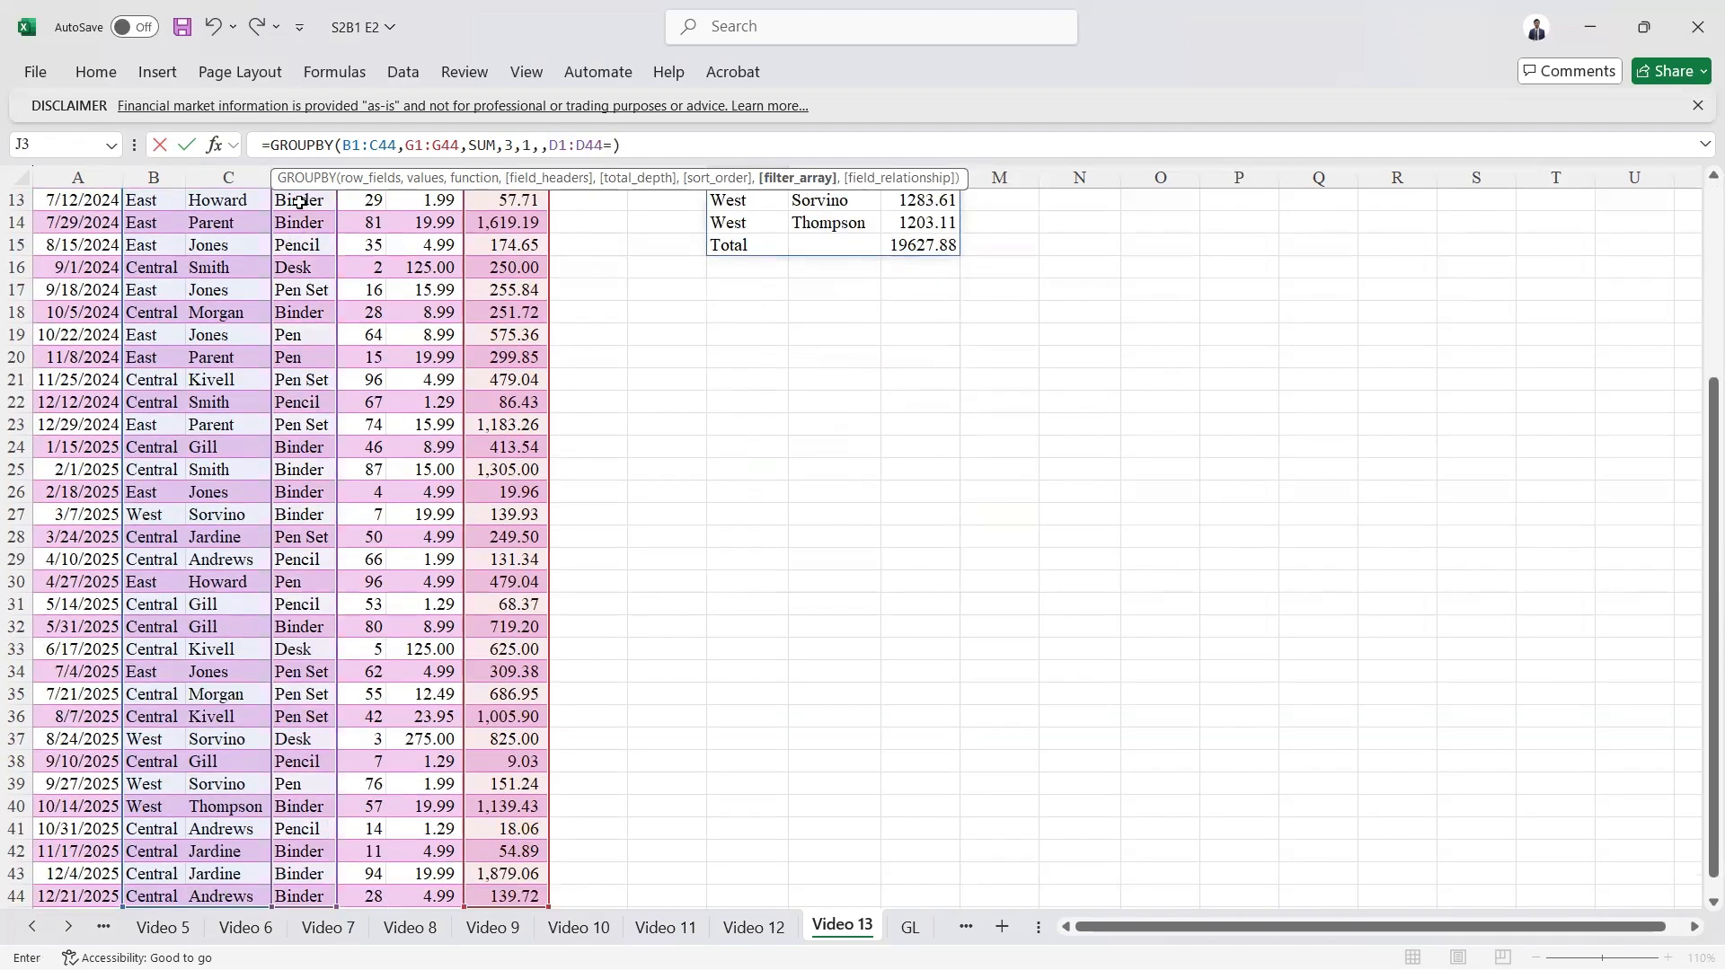
{"action": "type", "text": "\""}
{"action": "scroll", "coordinate": [278, 297], "scroll_direction": "up", "scroll_amount": 3}
{"action": "scroll", "coordinate": [277, 296], "scroll_direction": "up", "scroll_amount": 1}
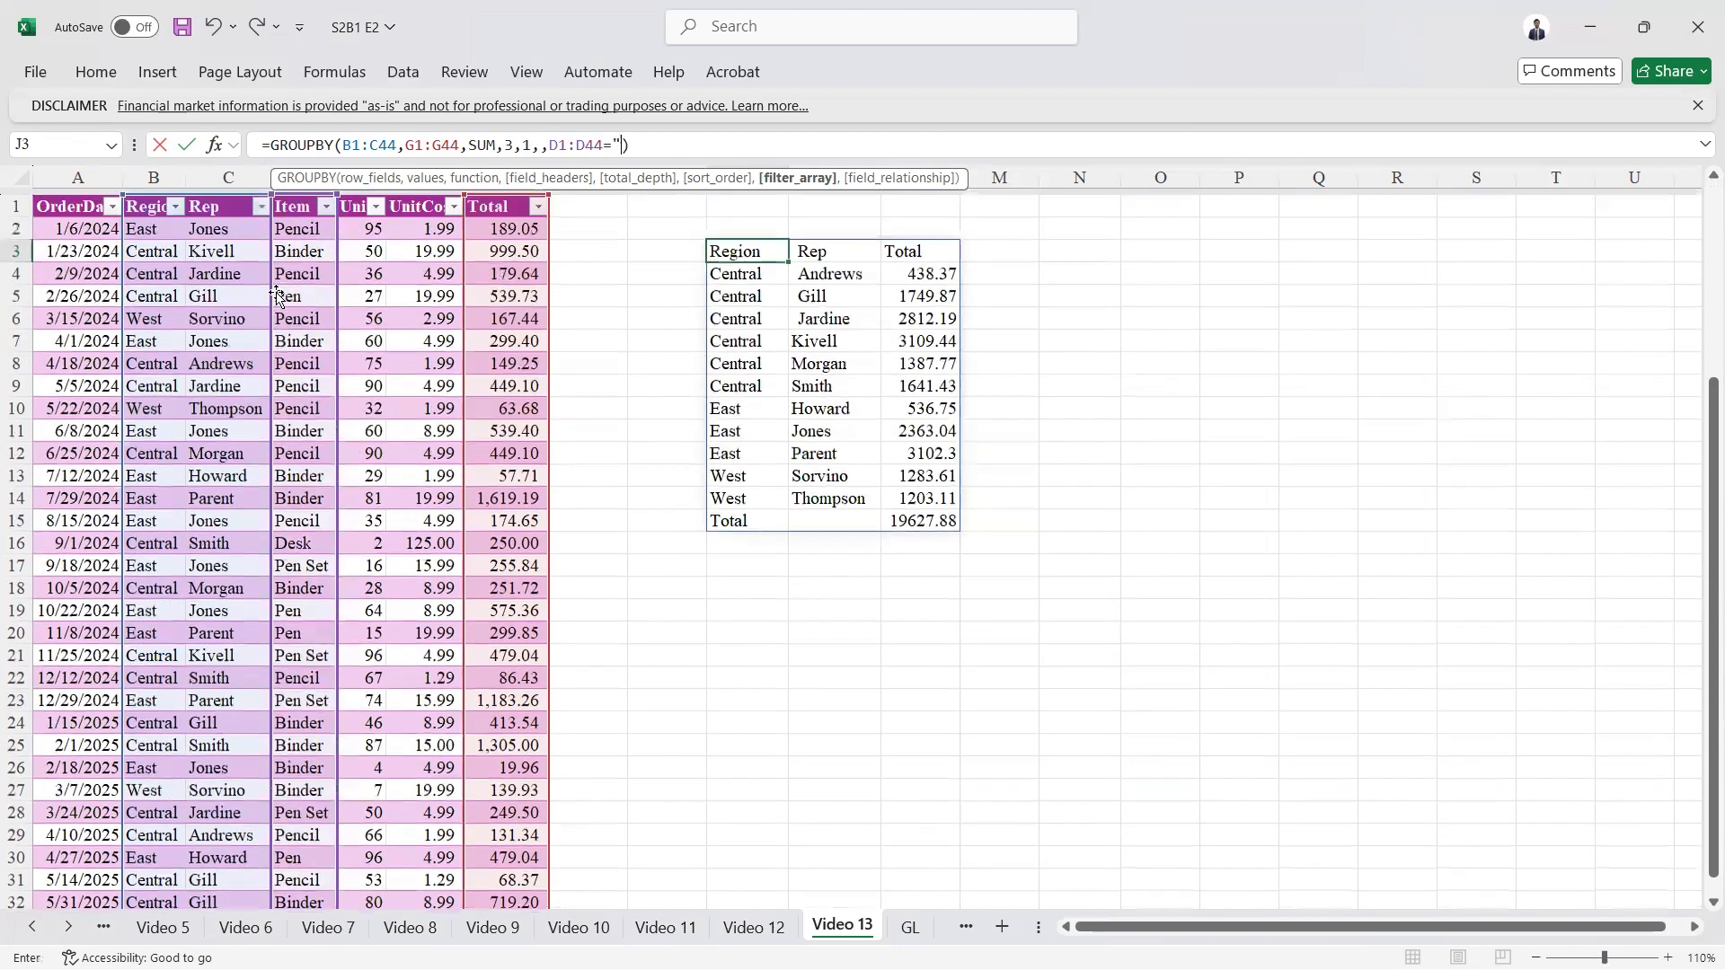
{"action": "type", "text": "Pencil"}
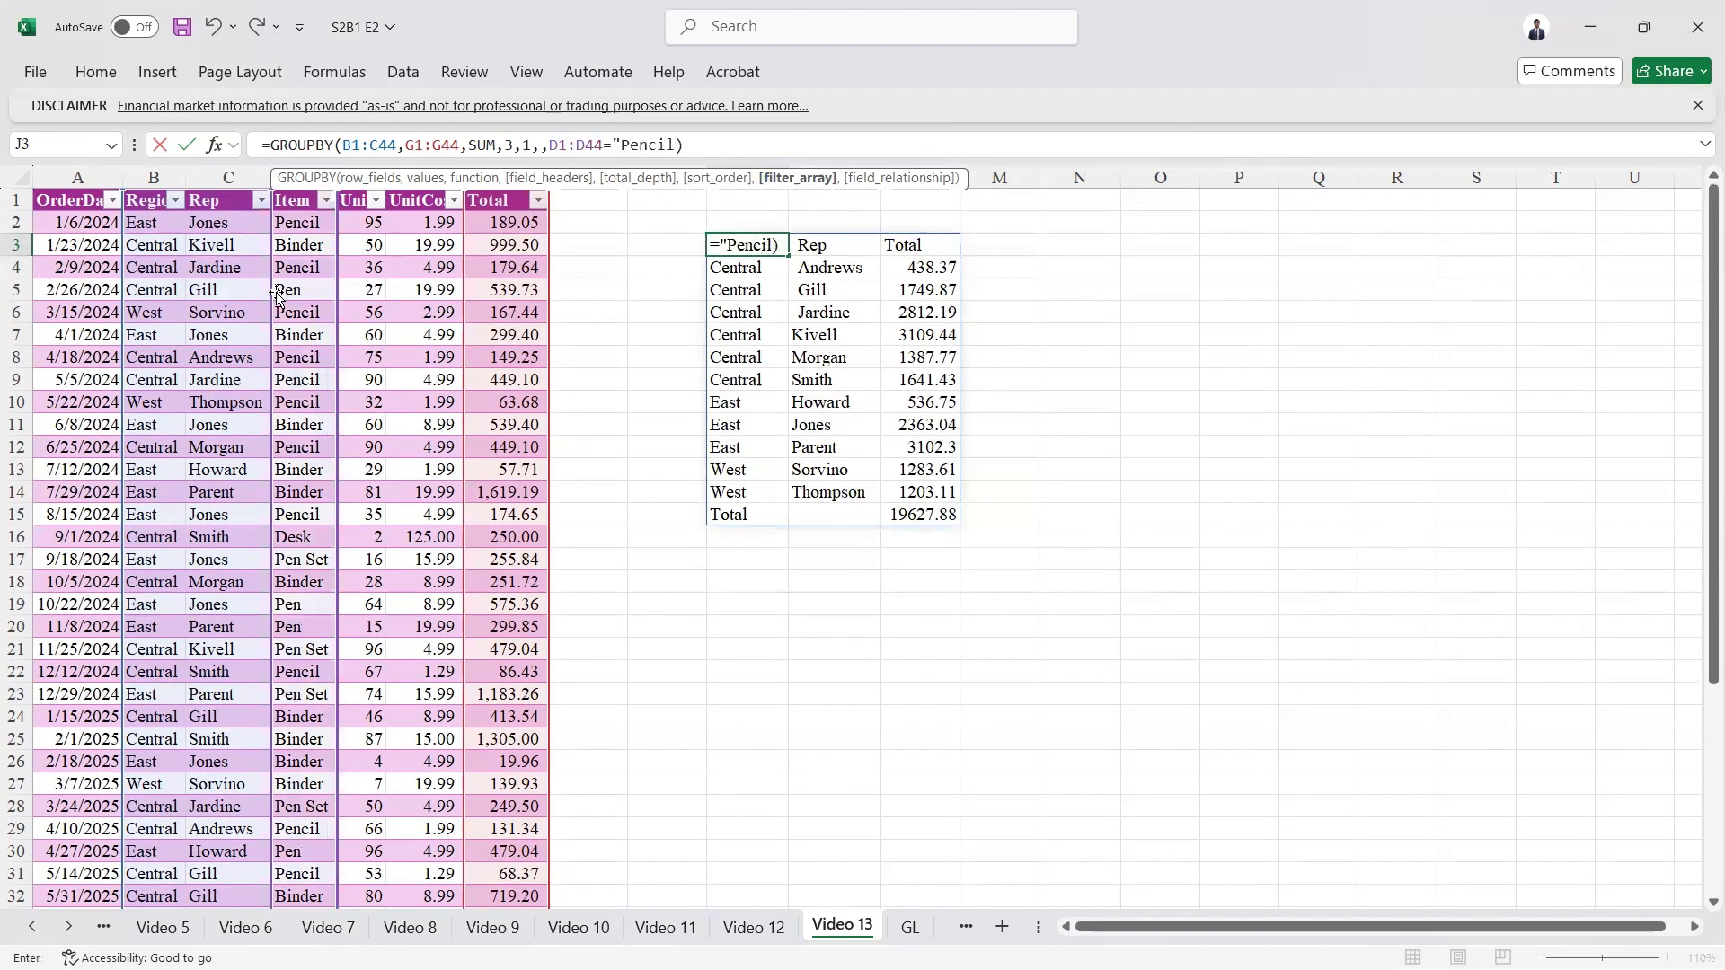
{"action": "type", "text": "\""}
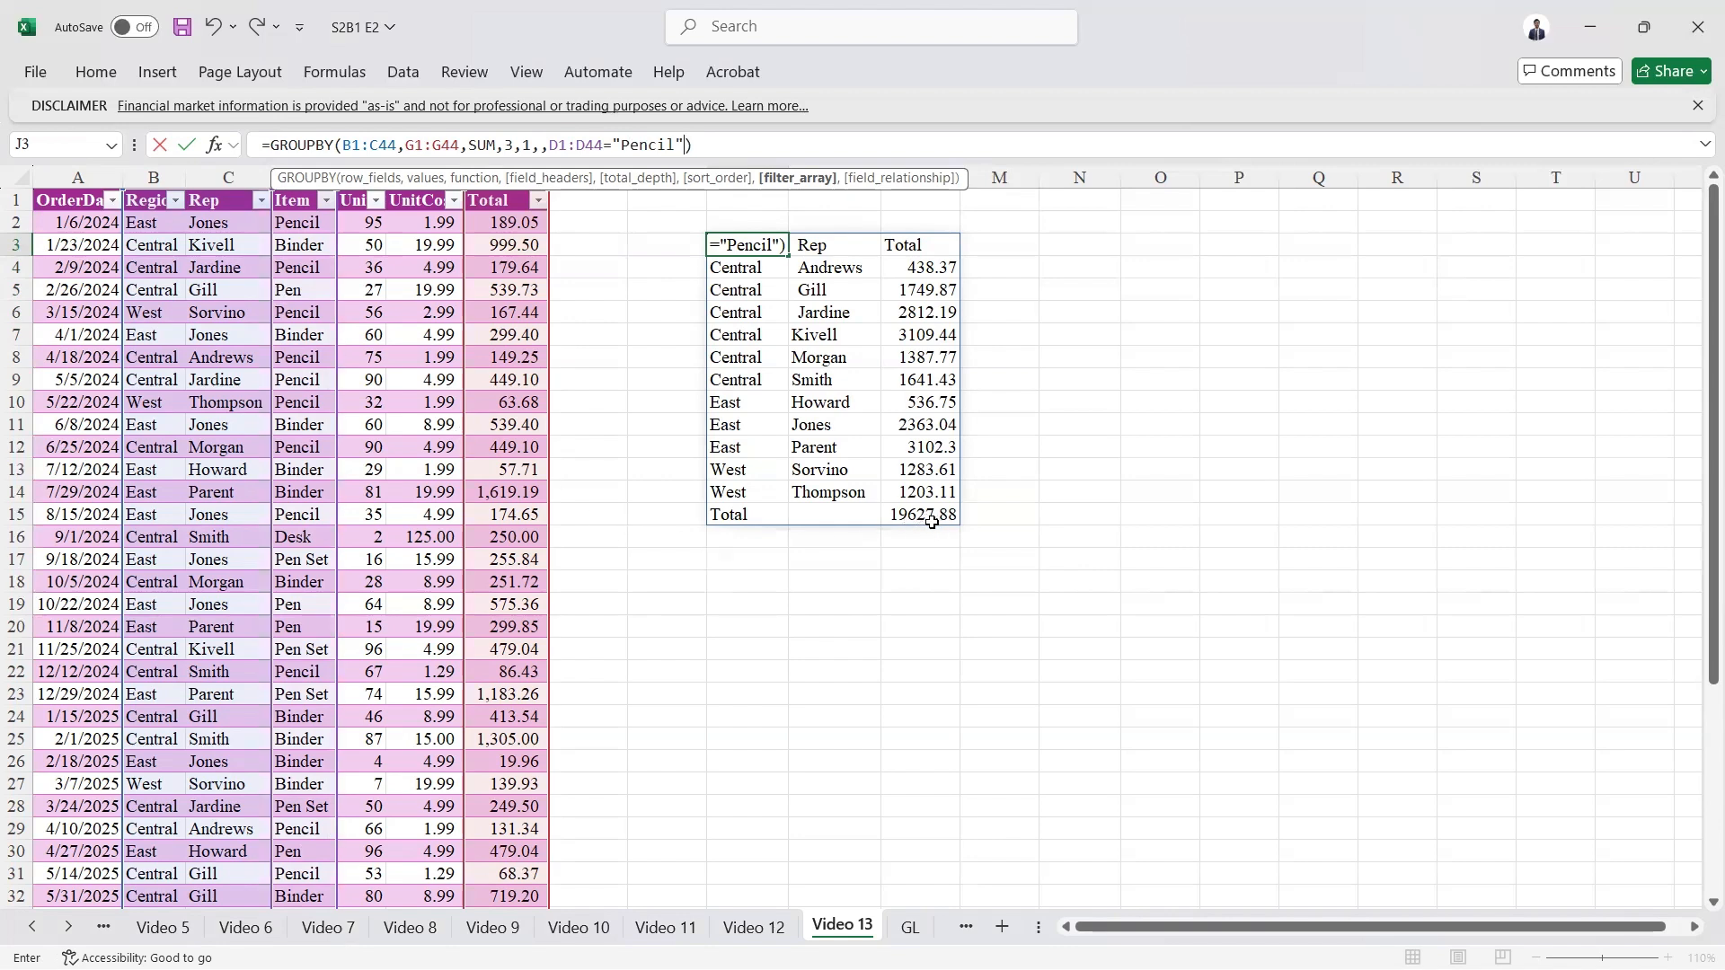
{"action": "key", "text": "Return"}
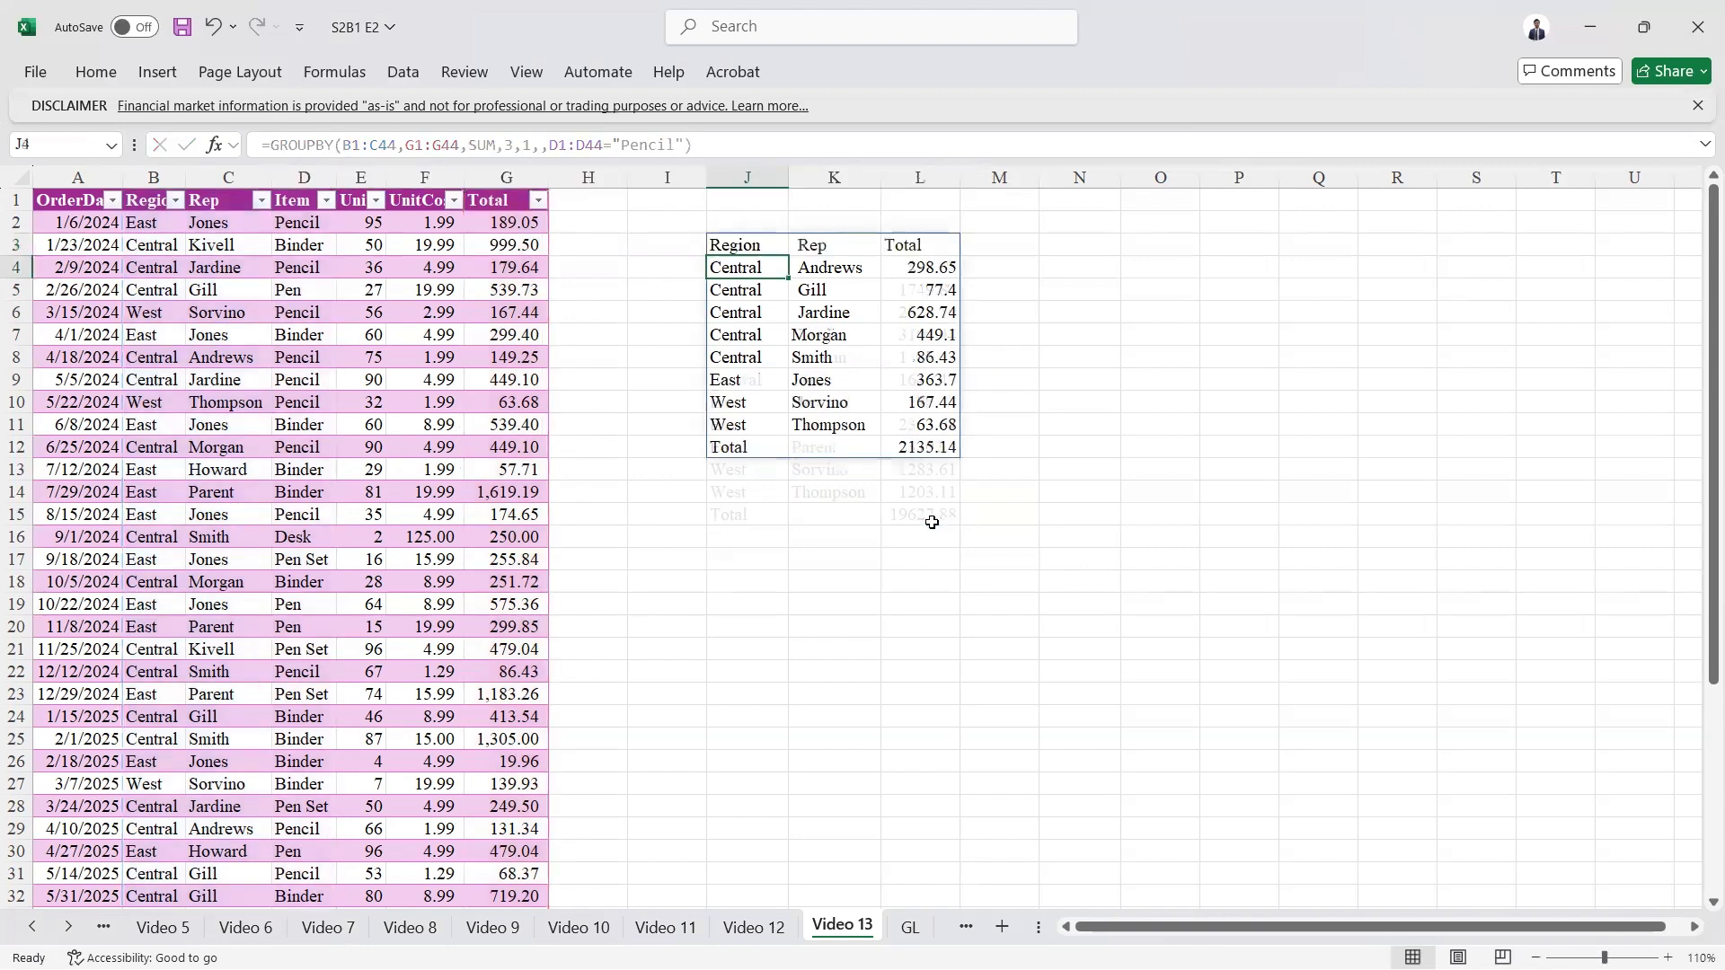
{"action": "left_click", "coordinate": [909, 441]}
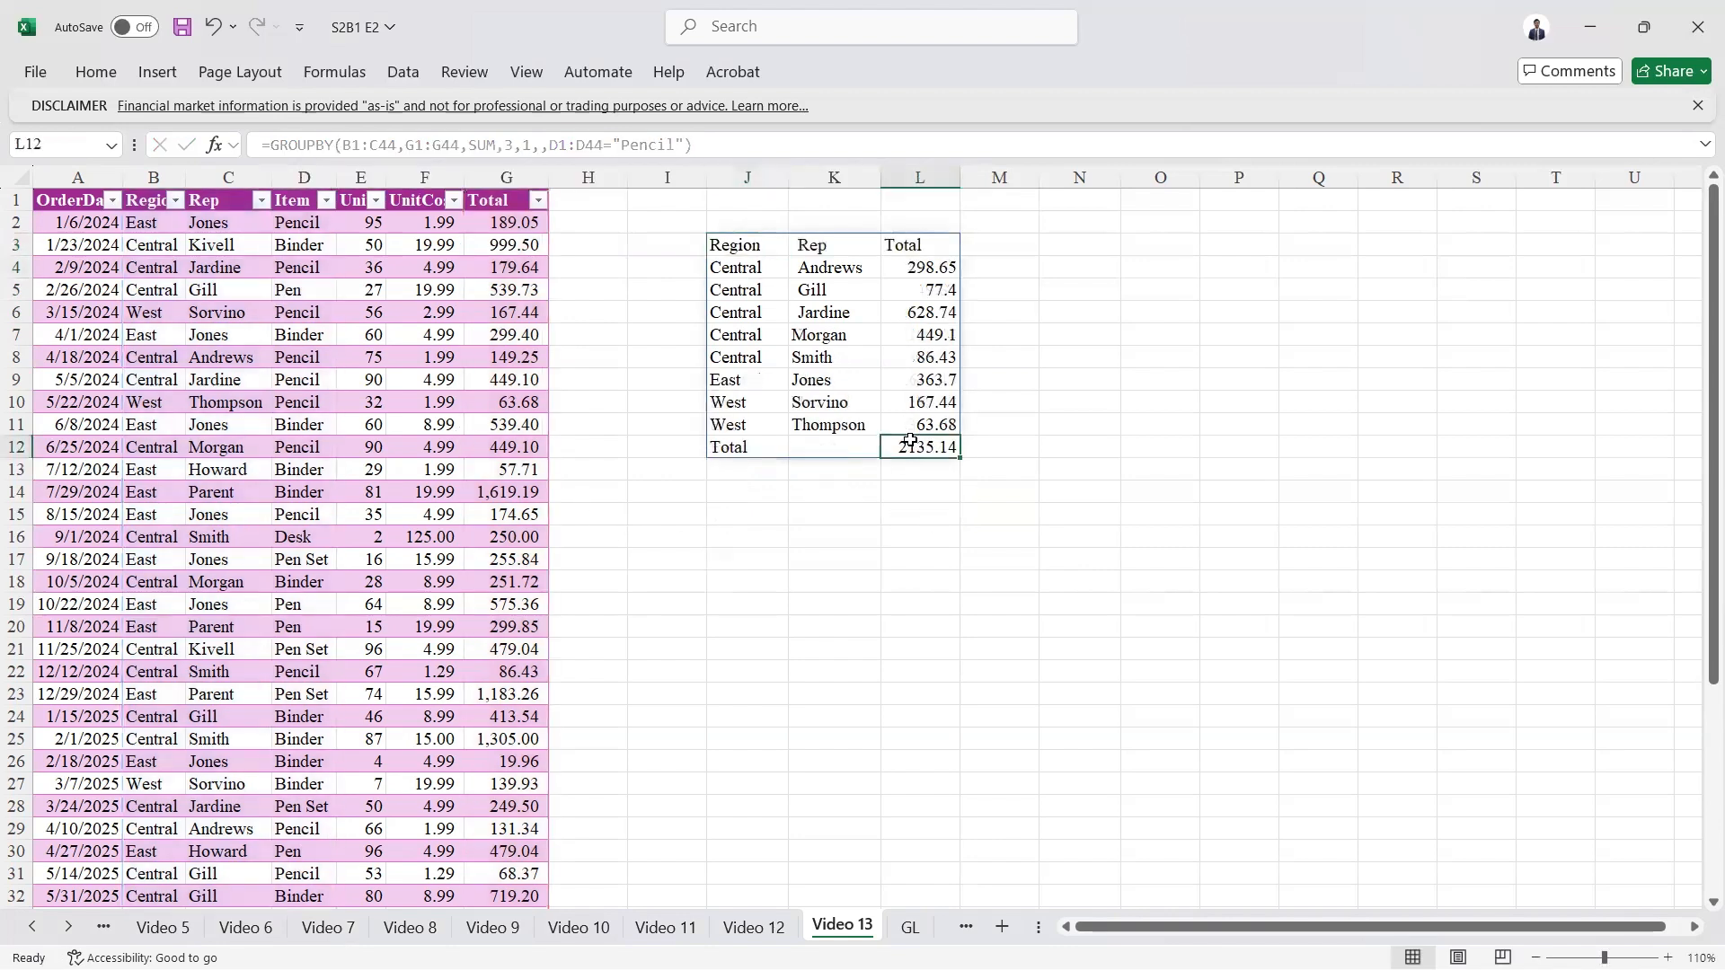
Step: Filter the Item column of the source table to show only Pencil
{"action": "left_click", "coordinate": [280, 190]}
{"action": "key", "text": "alt+Down"}
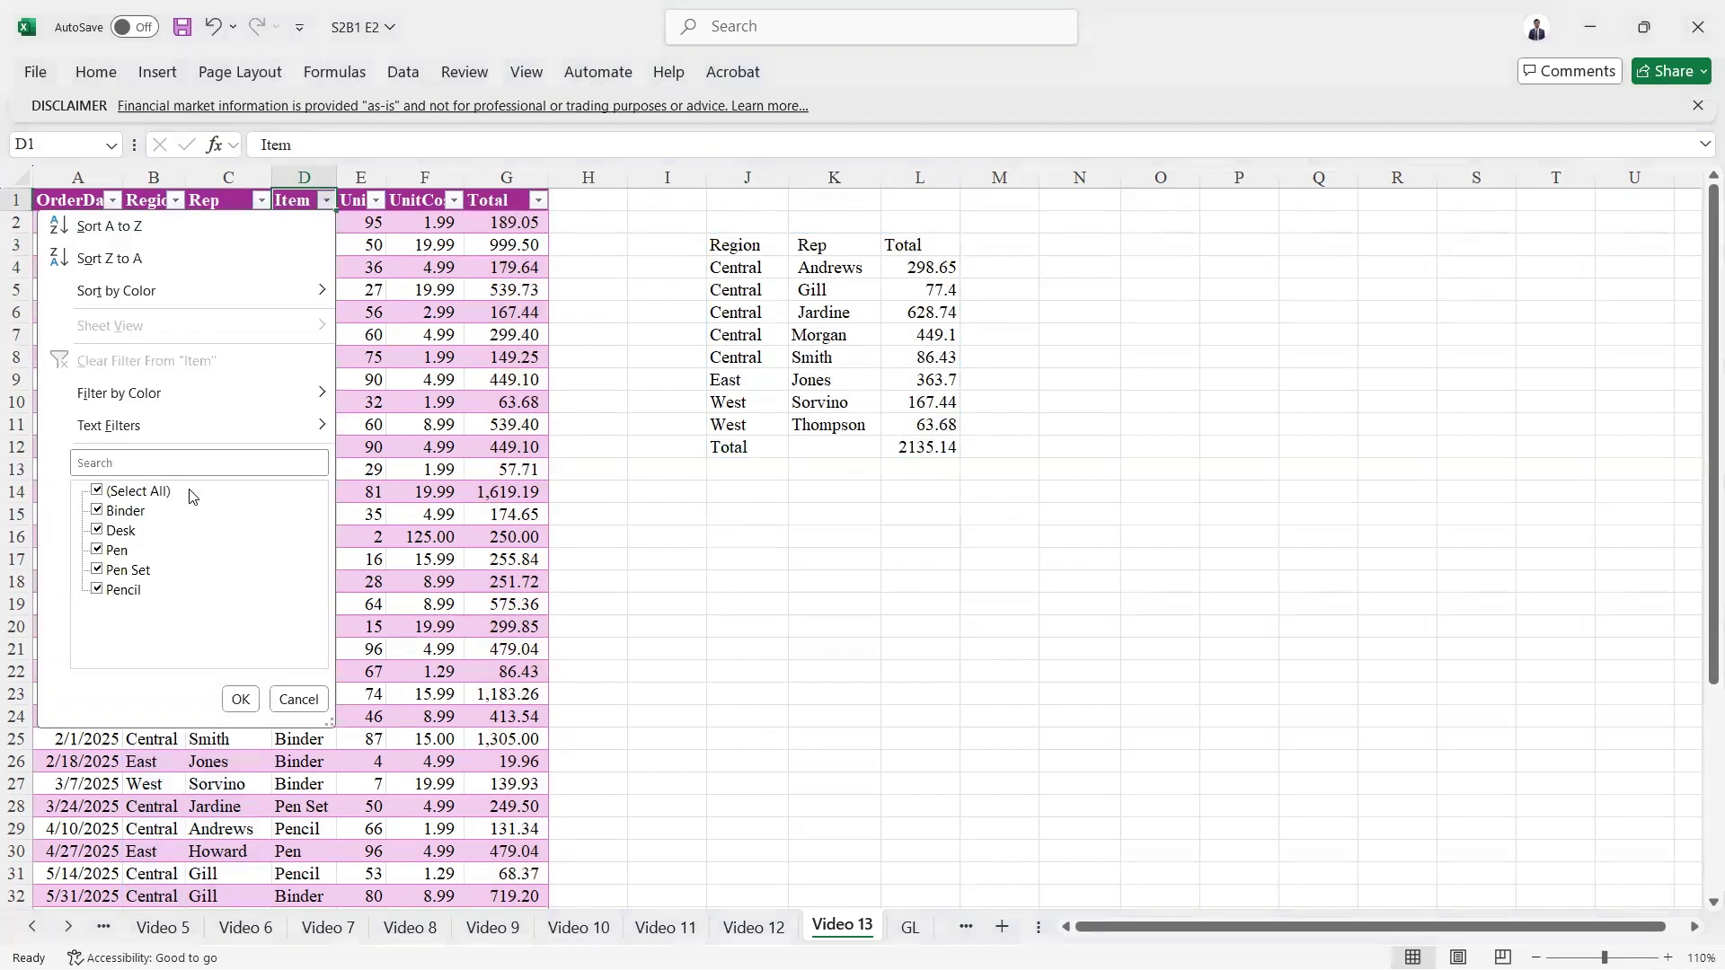
{"action": "left_click", "coordinate": [135, 492]}
{"action": "key", "text": "Down"}
{"action": "key", "text": "Down"}
{"action": "key", "text": "Down"}
{"action": "key", "text": "Down"}
{"action": "key", "text": "Down"}
{"action": "key", "text": "space"}
{"action": "key", "text": "Return"}
Step: Select the visible Total values of the filtered table to check their sum against the GROUPBY total
{"action": "key", "text": "Down"}
{"action": "key", "text": "Right"}
{"action": "key", "text": "Right"}
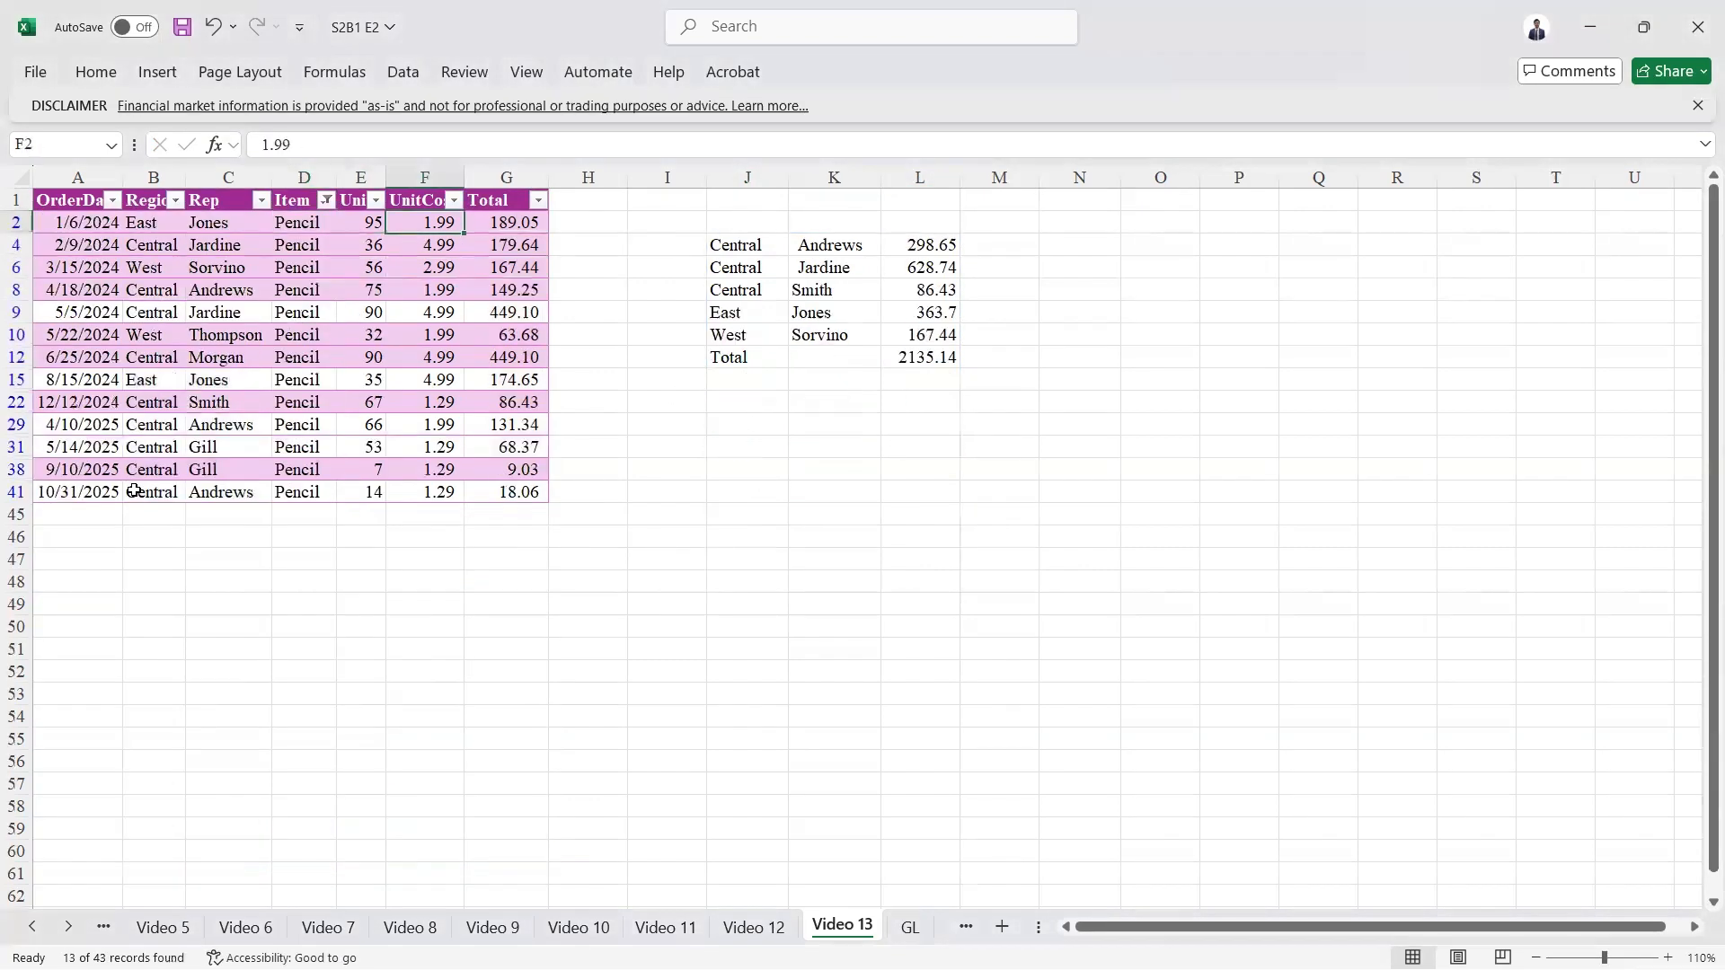
{"action": "key", "text": "Right"}
{"action": "key", "text": "ctrl+shift+Down"}
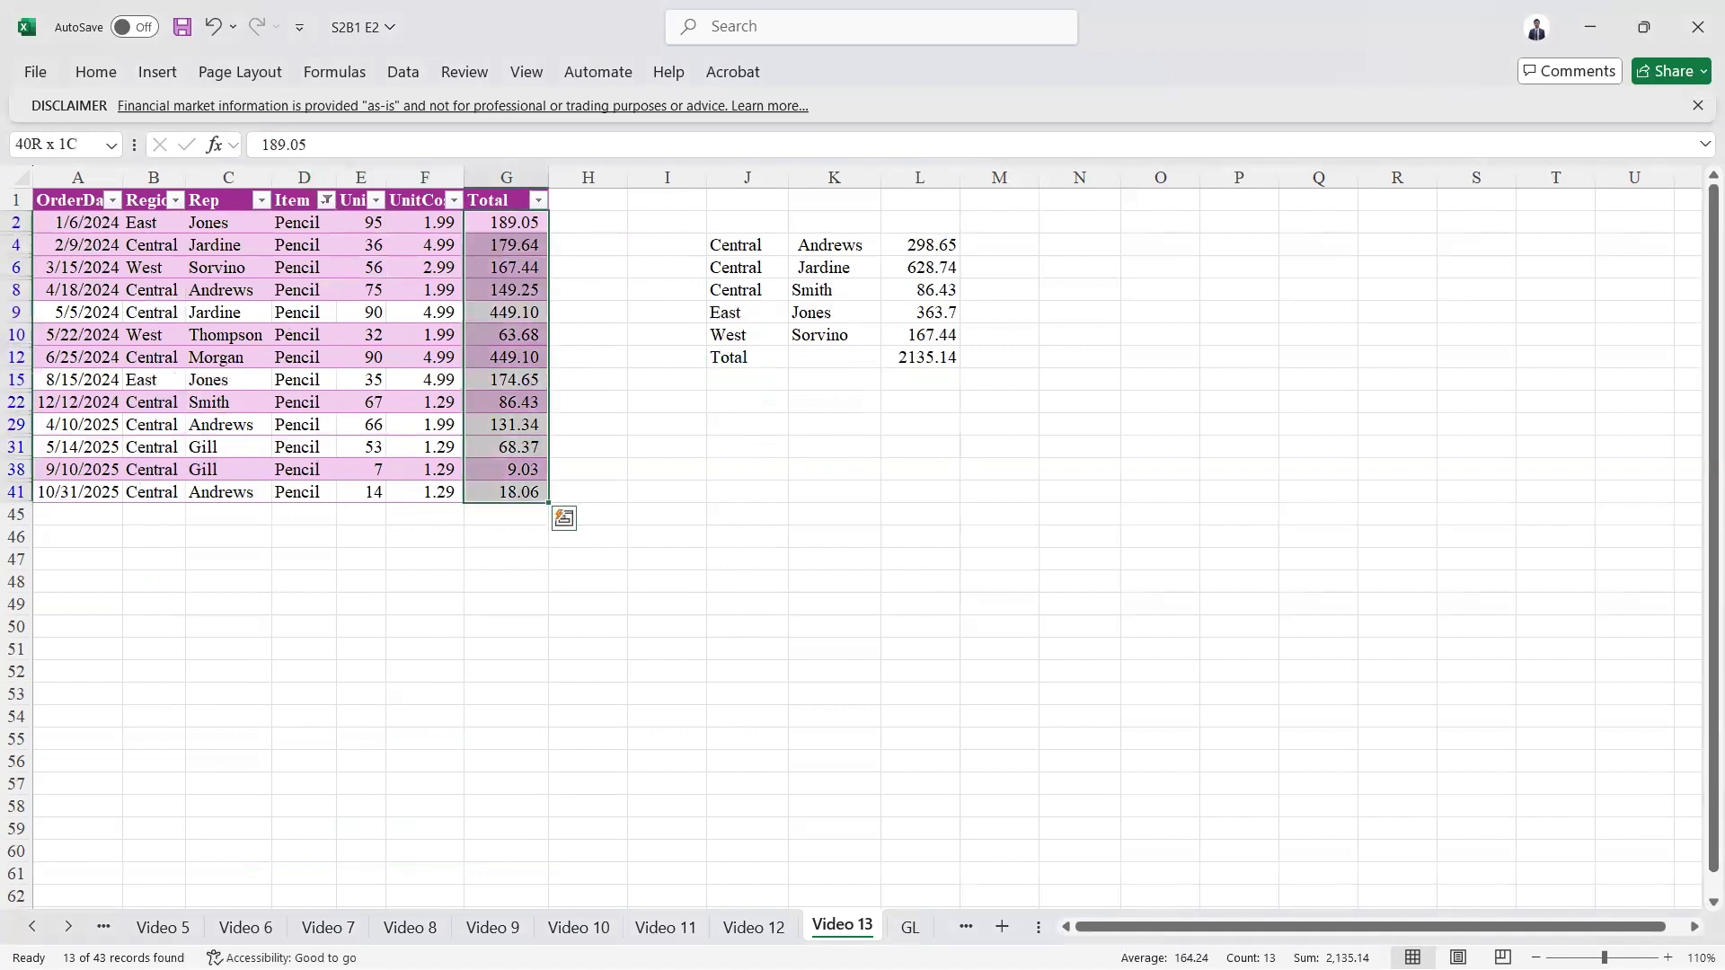
{"action": "key", "text": "Up"}
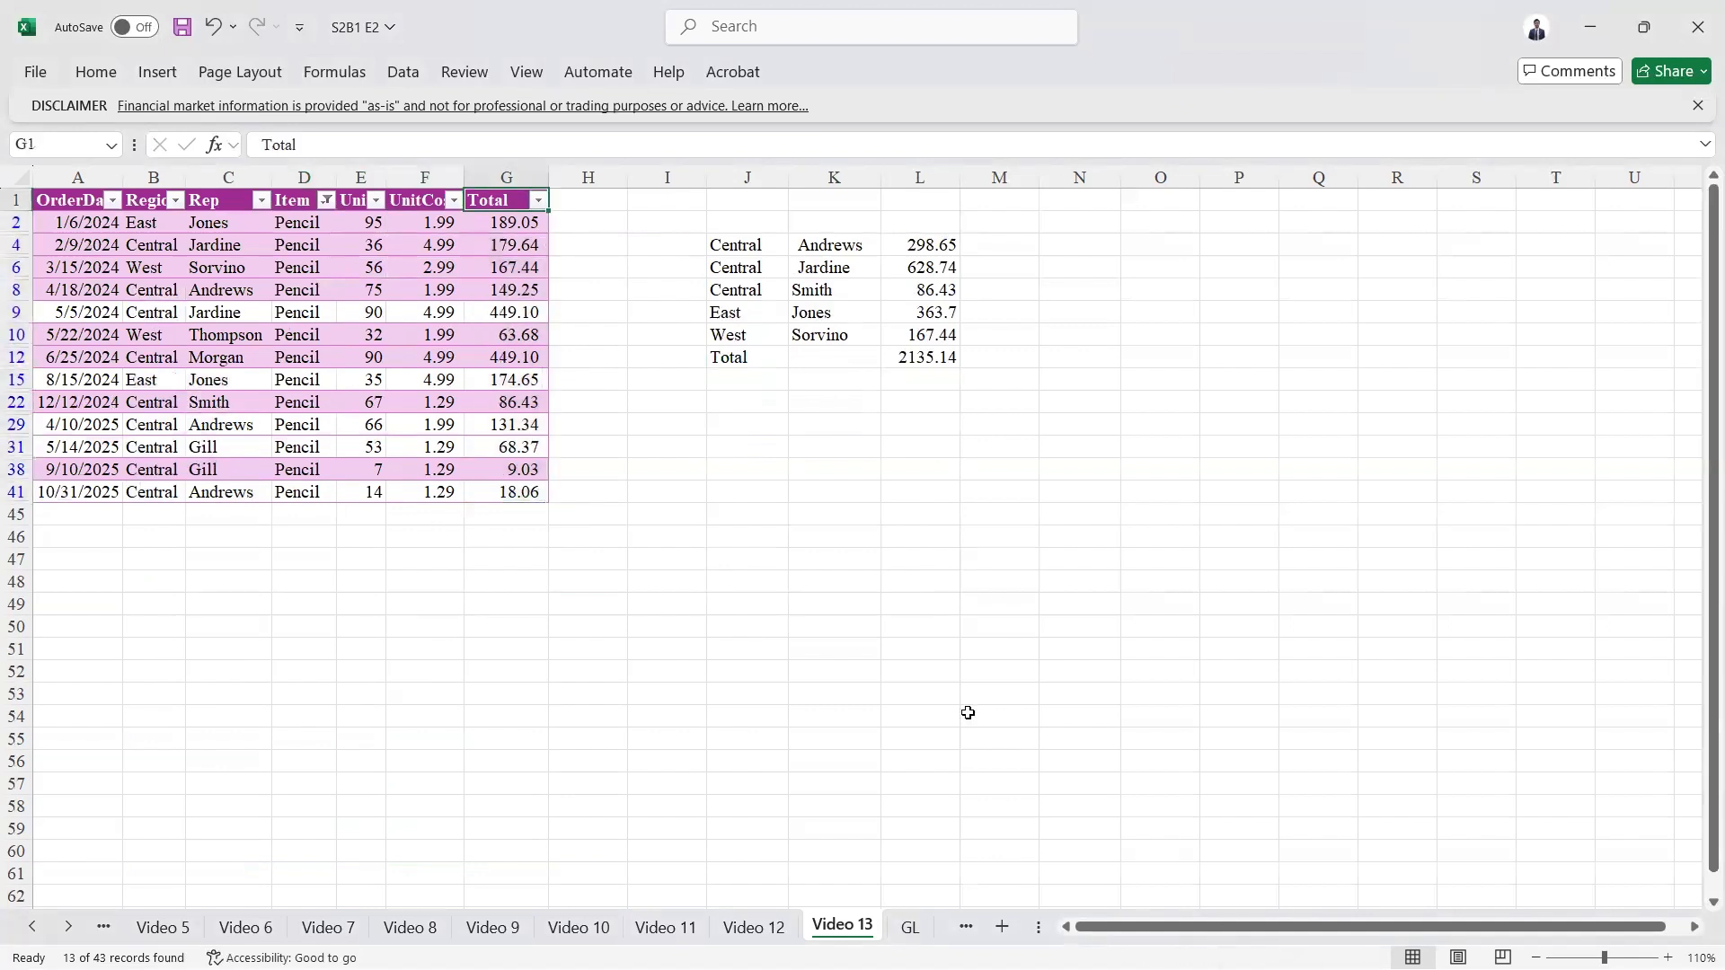
Step: Clear the Item filter from the source table so all orders are shown
{"action": "key", "text": "Left"}
{"action": "key", "text": "Left"}
{"action": "key", "text": "Left"}
{"action": "key", "text": "alt"}
{"action": "key", "text": "a"}
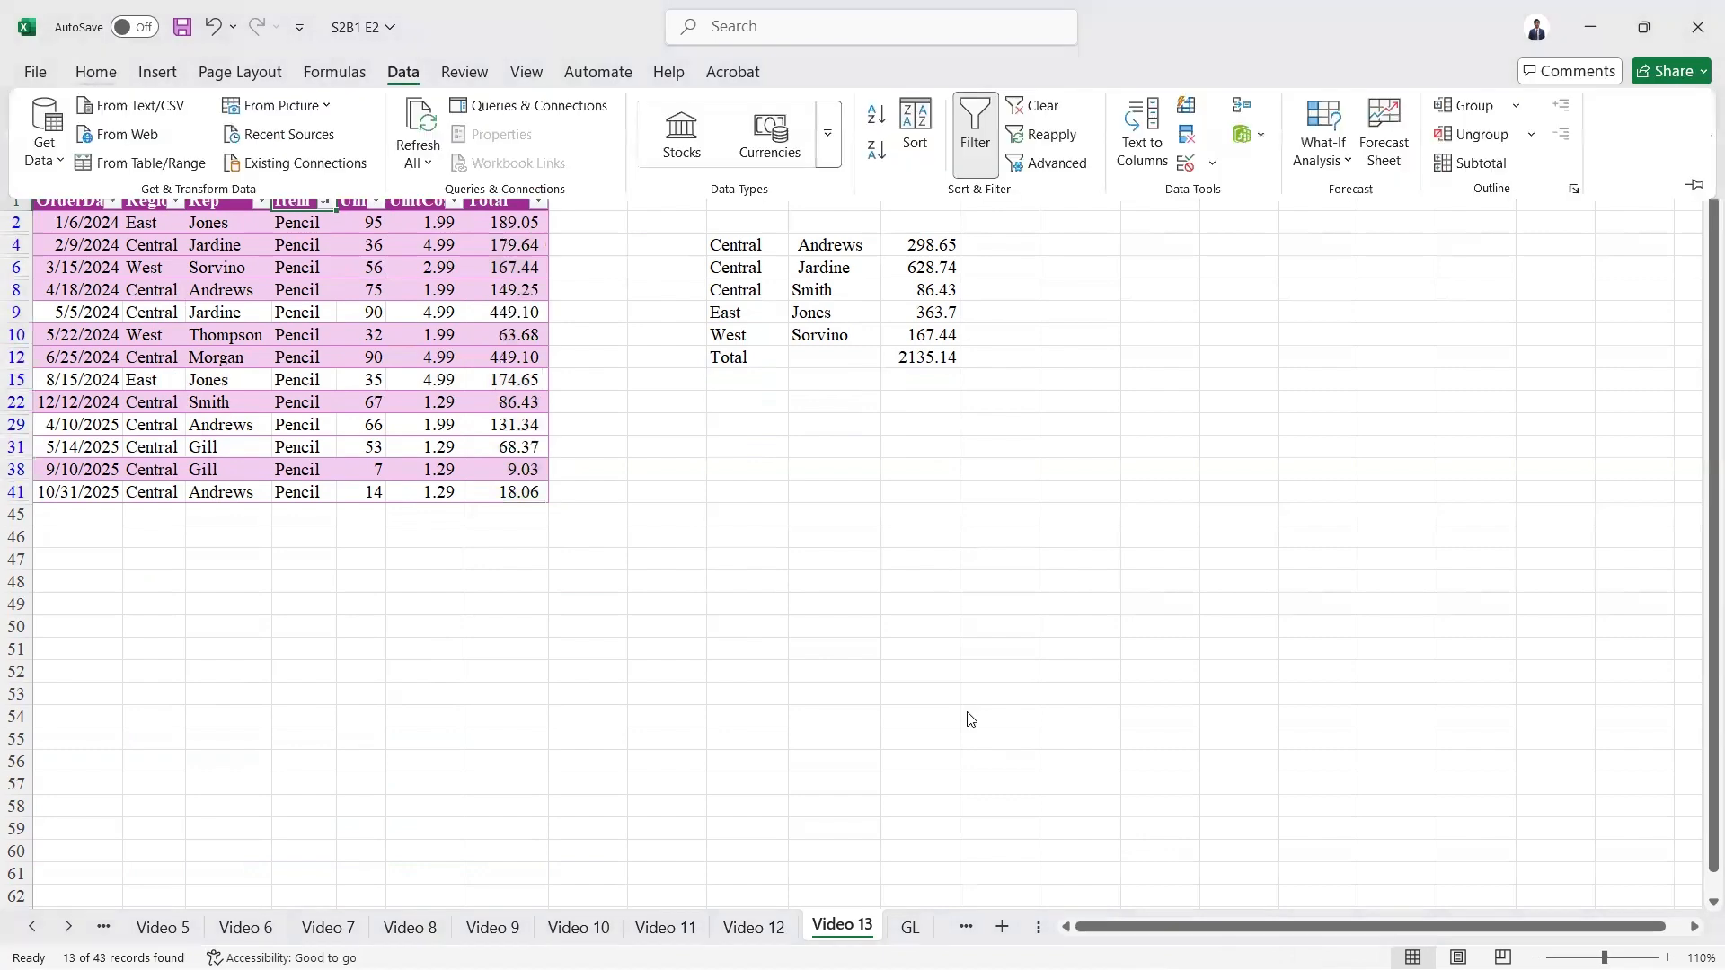
{"action": "key", "text": "c"}
Step: Check the GROUPBY total in L12 and review the "Pencil" filter array argument of the formula in J3
{"action": "left_click", "coordinate": [934, 449]}
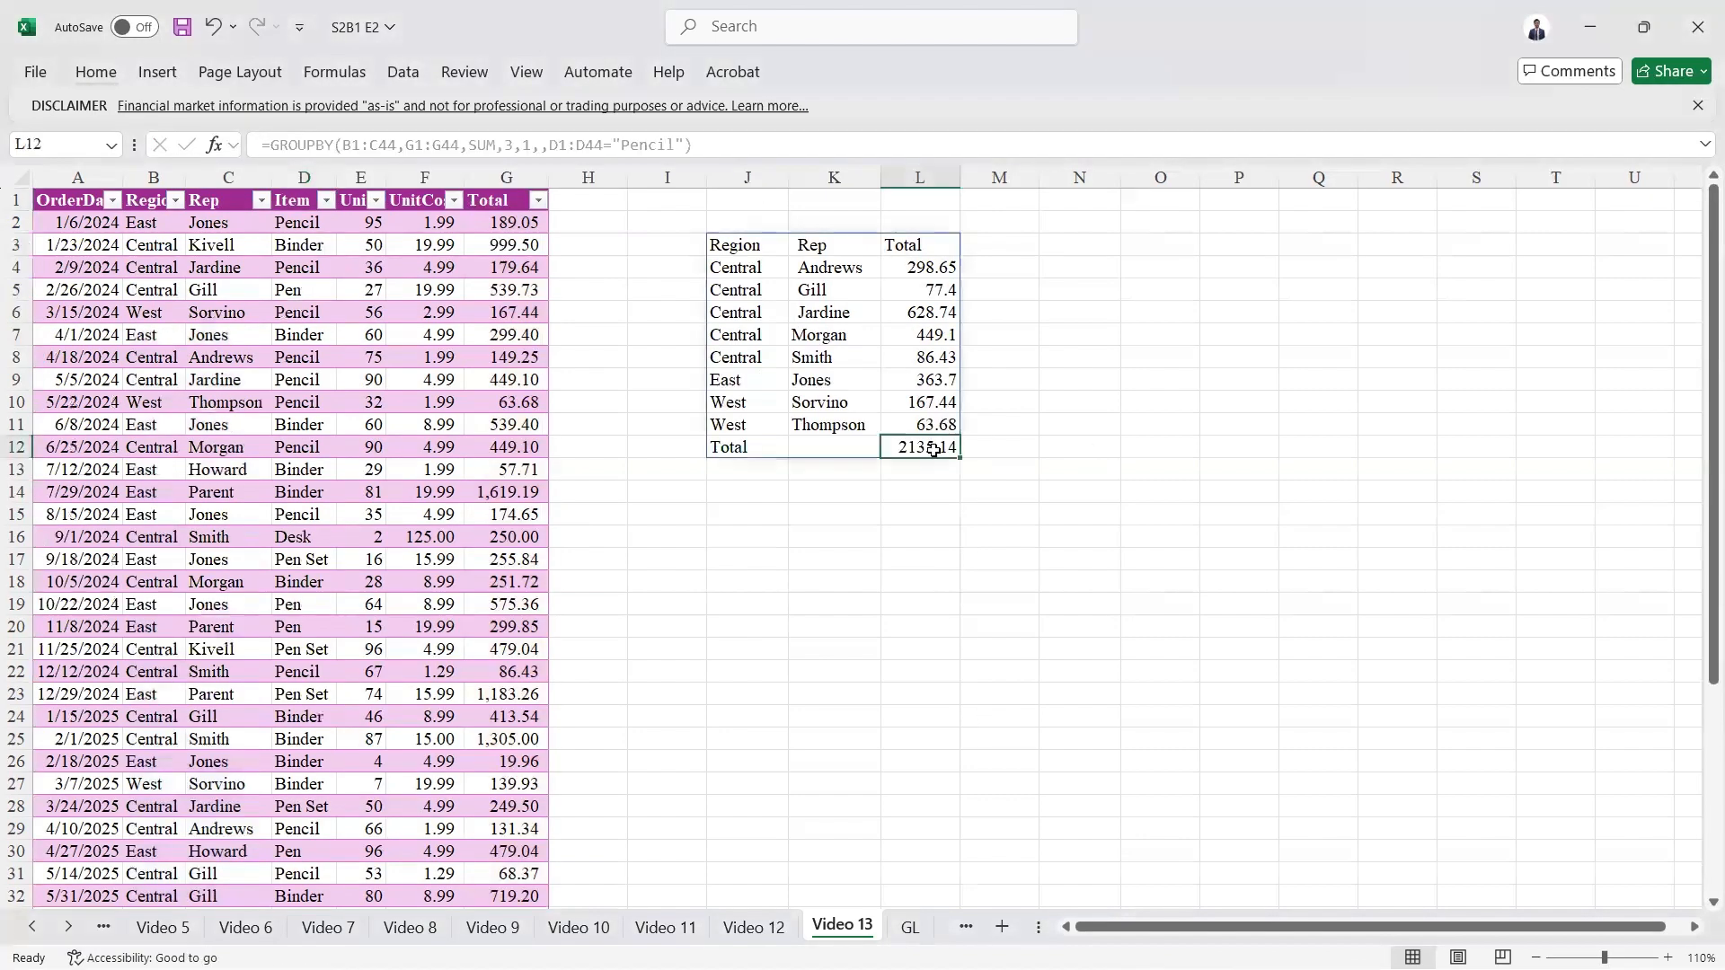
{"action": "left_click", "coordinate": [747, 256]}
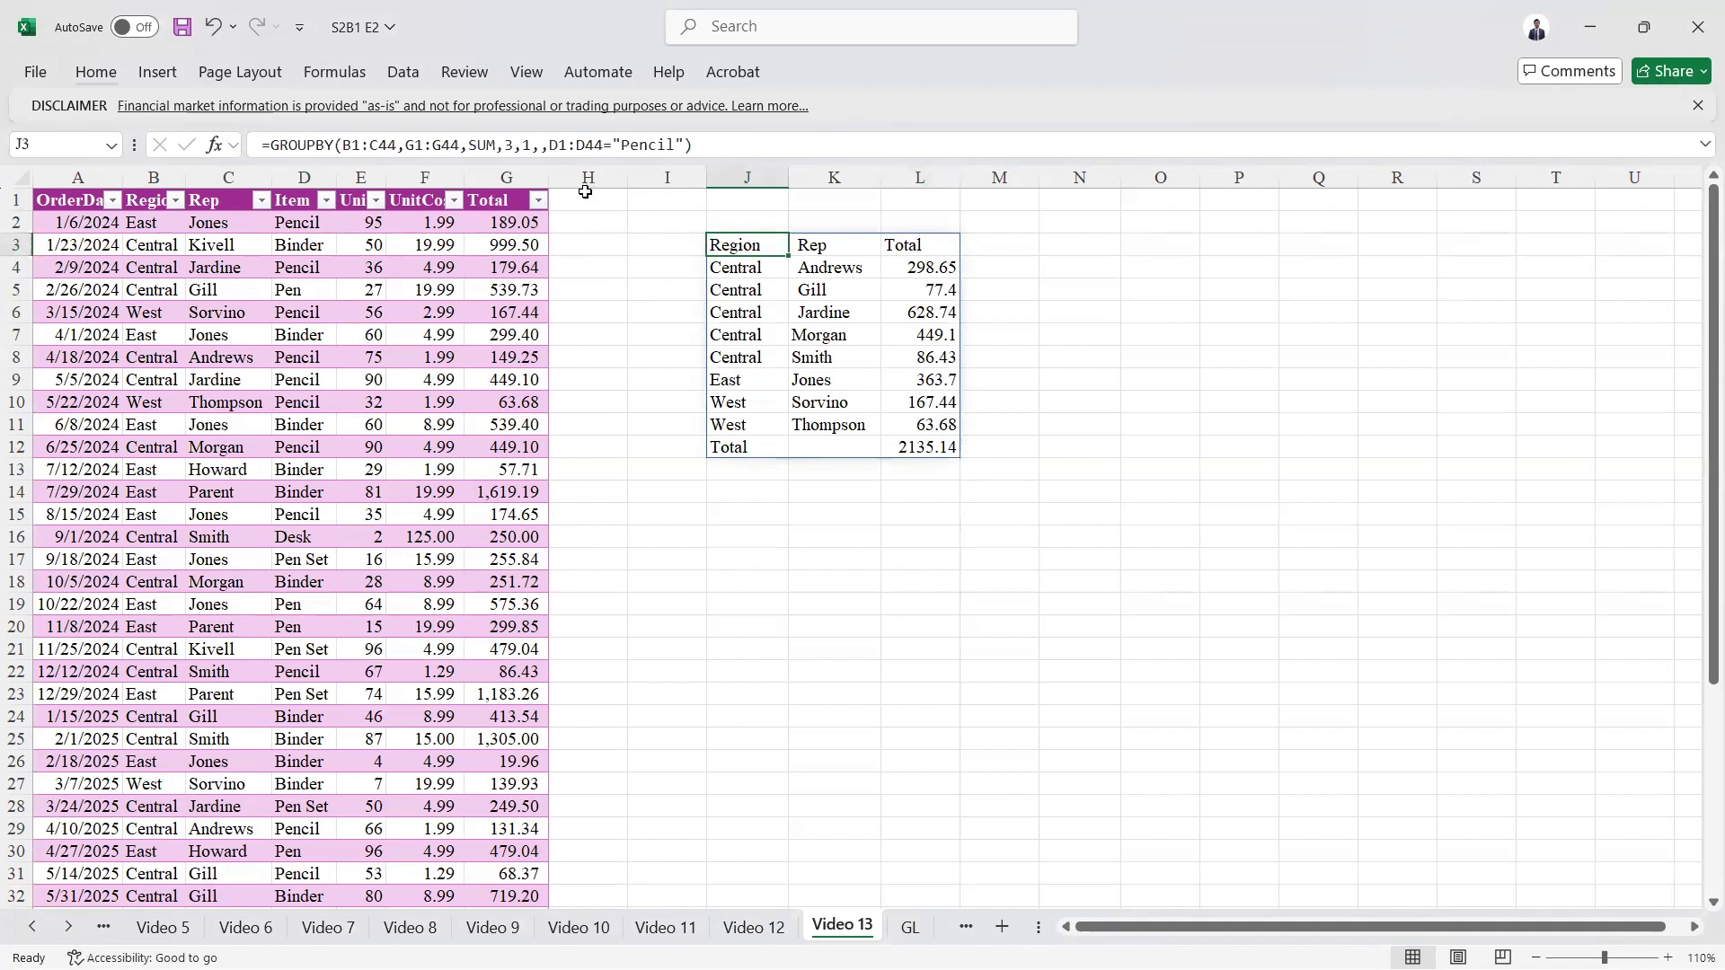
{"action": "left_click", "coordinate": [661, 143]}
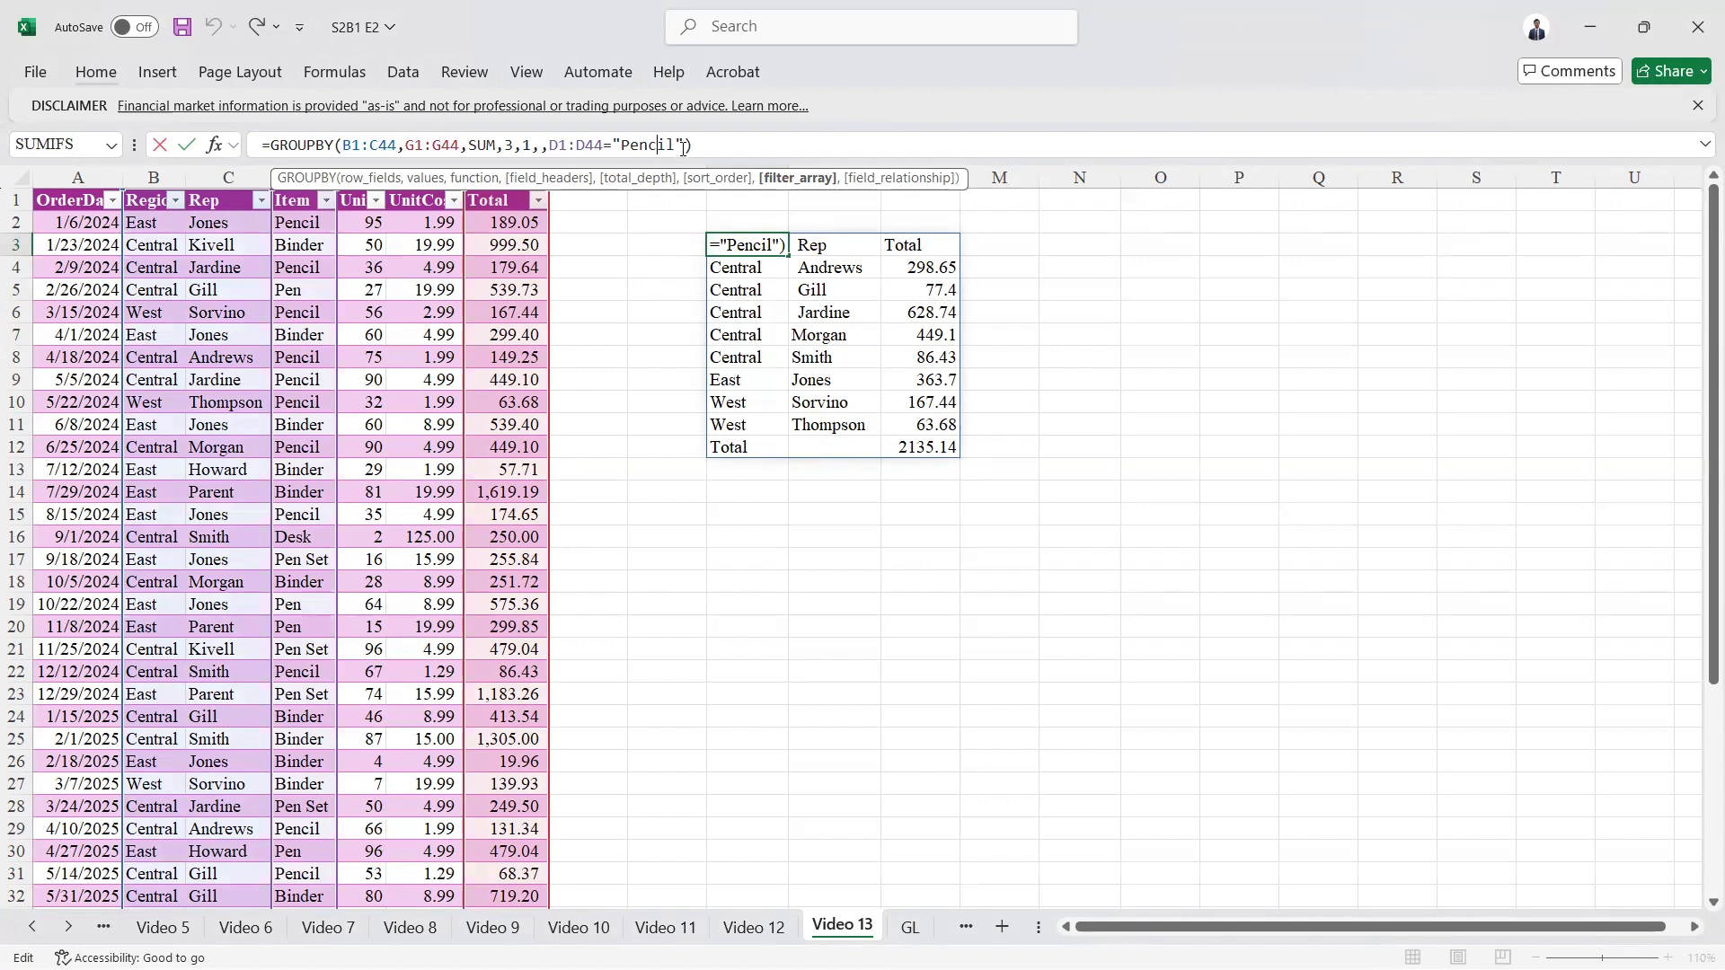
{"action": "key", "text": "ctrl+Return"}
Step: Begin a GROUPBY formula in N3 with the Region column B1:B44 as its row fields
{"action": "key", "text": "Right"}
{"action": "key", "text": "Right"}
{"action": "key", "text": "Right"}
{"action": "key", "text": "Right"}
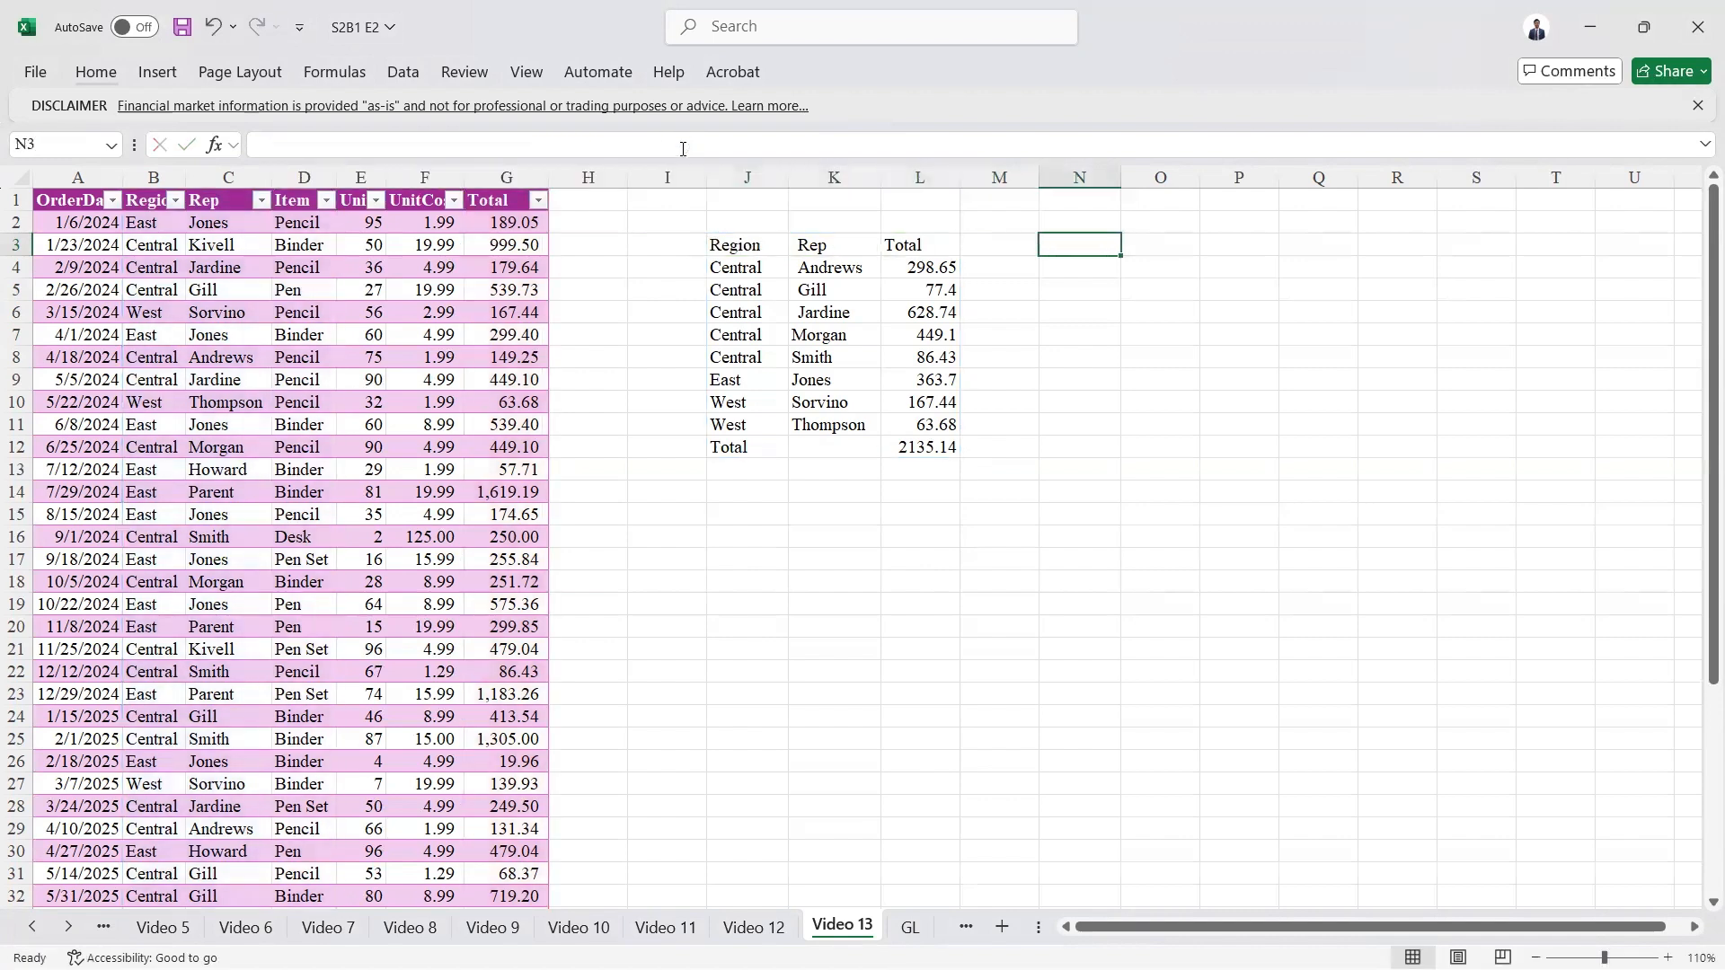
{"action": "type", "text": "=gro"}
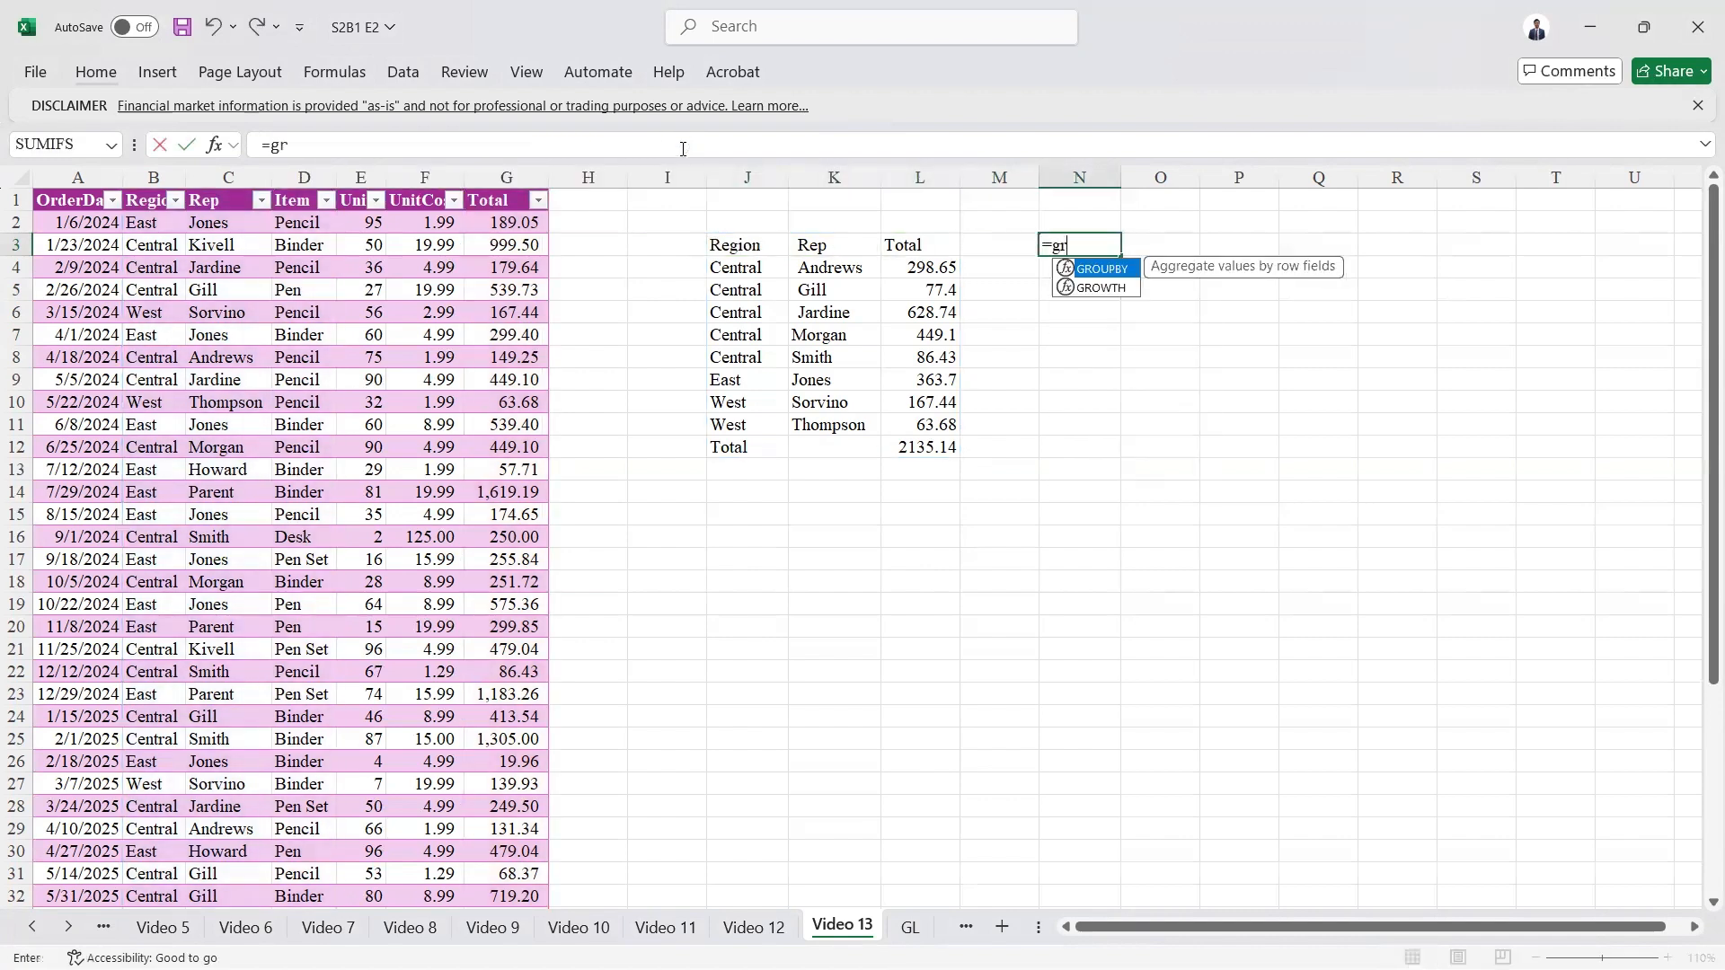
{"action": "key", "text": "Tab"}
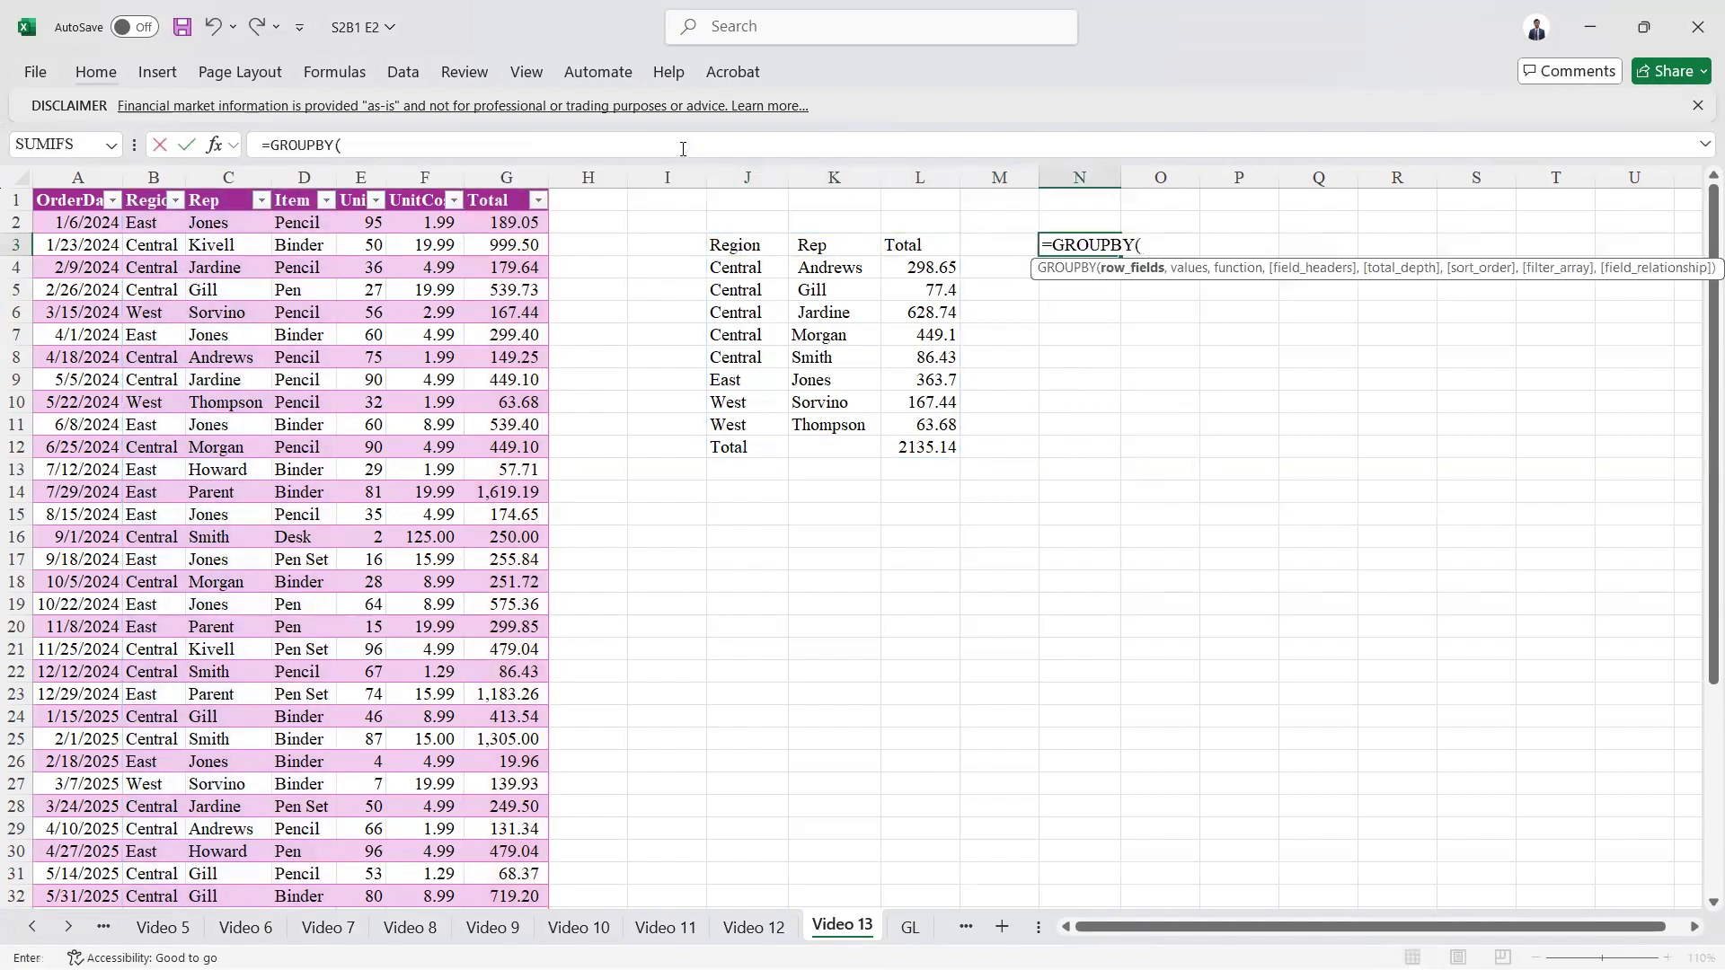
{"action": "left_click", "coordinate": [129, 196]}
{"action": "key", "text": "ctrl+shift+Down"}
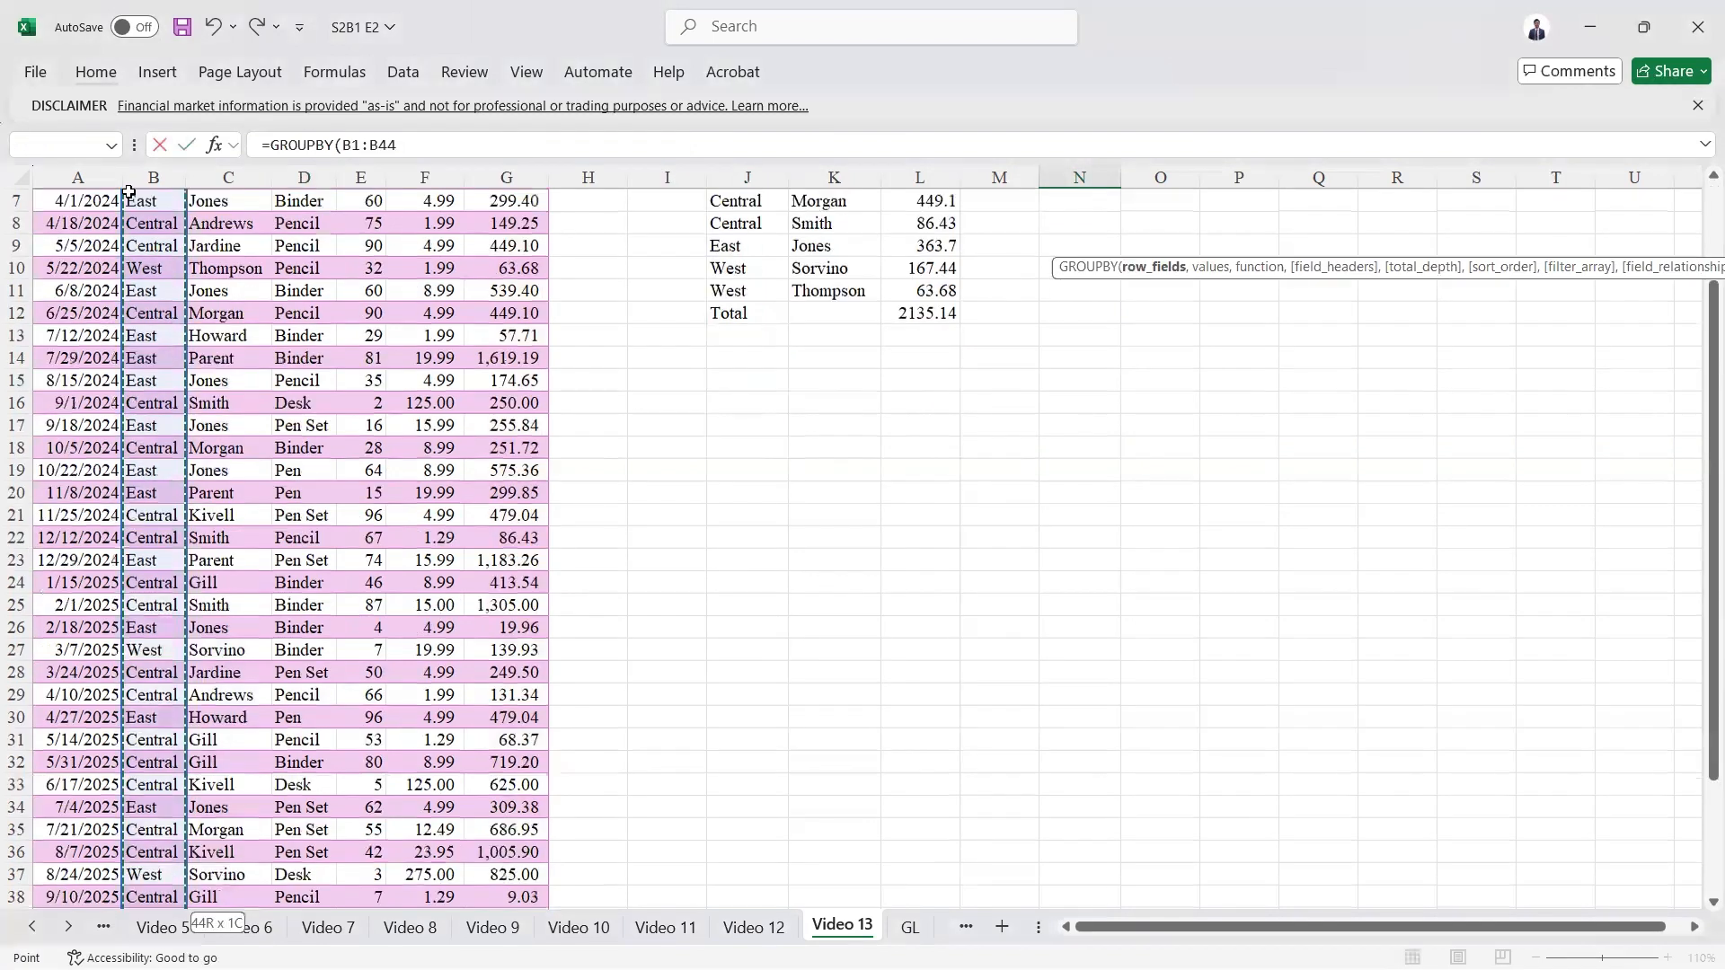
{"action": "type", "text": ","}
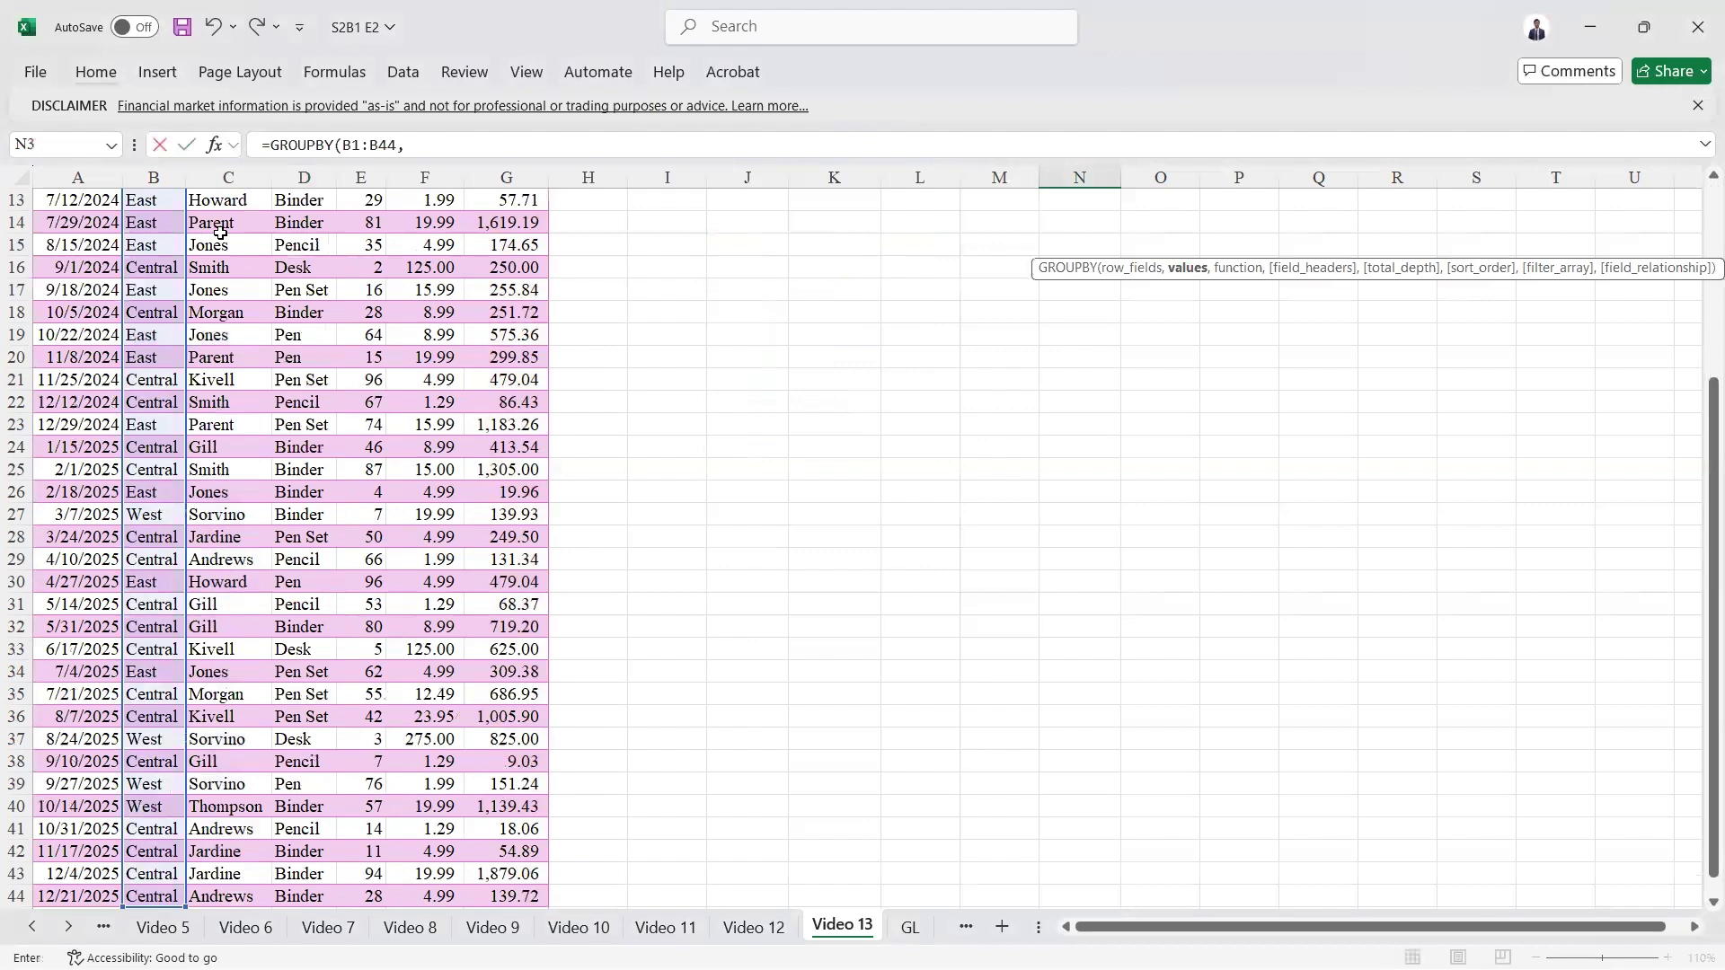
Step: Complete the N3 GROUPBY formula with the Rep column C1:C44 as values and ARRAYTOTEXT as the function
{"action": "left_click", "coordinate": [220, 233]}
{"action": "key", "text": "ctrl+Up"}
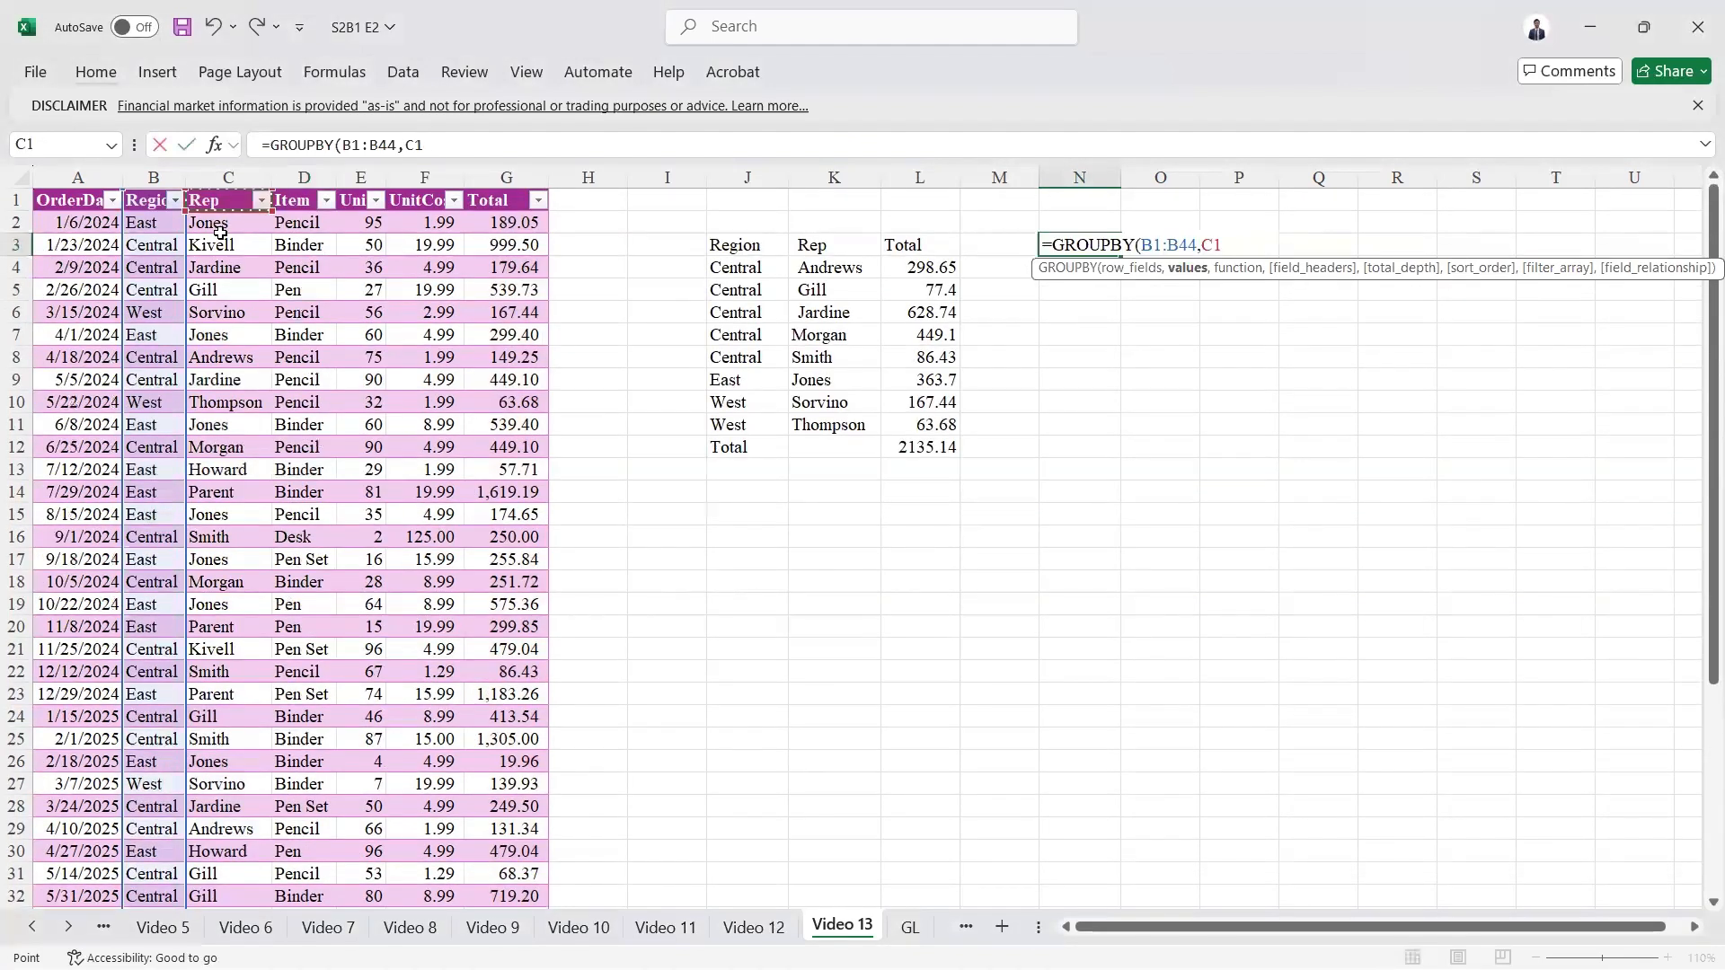
{"action": "key", "text": "ctrl+shift+Down"}
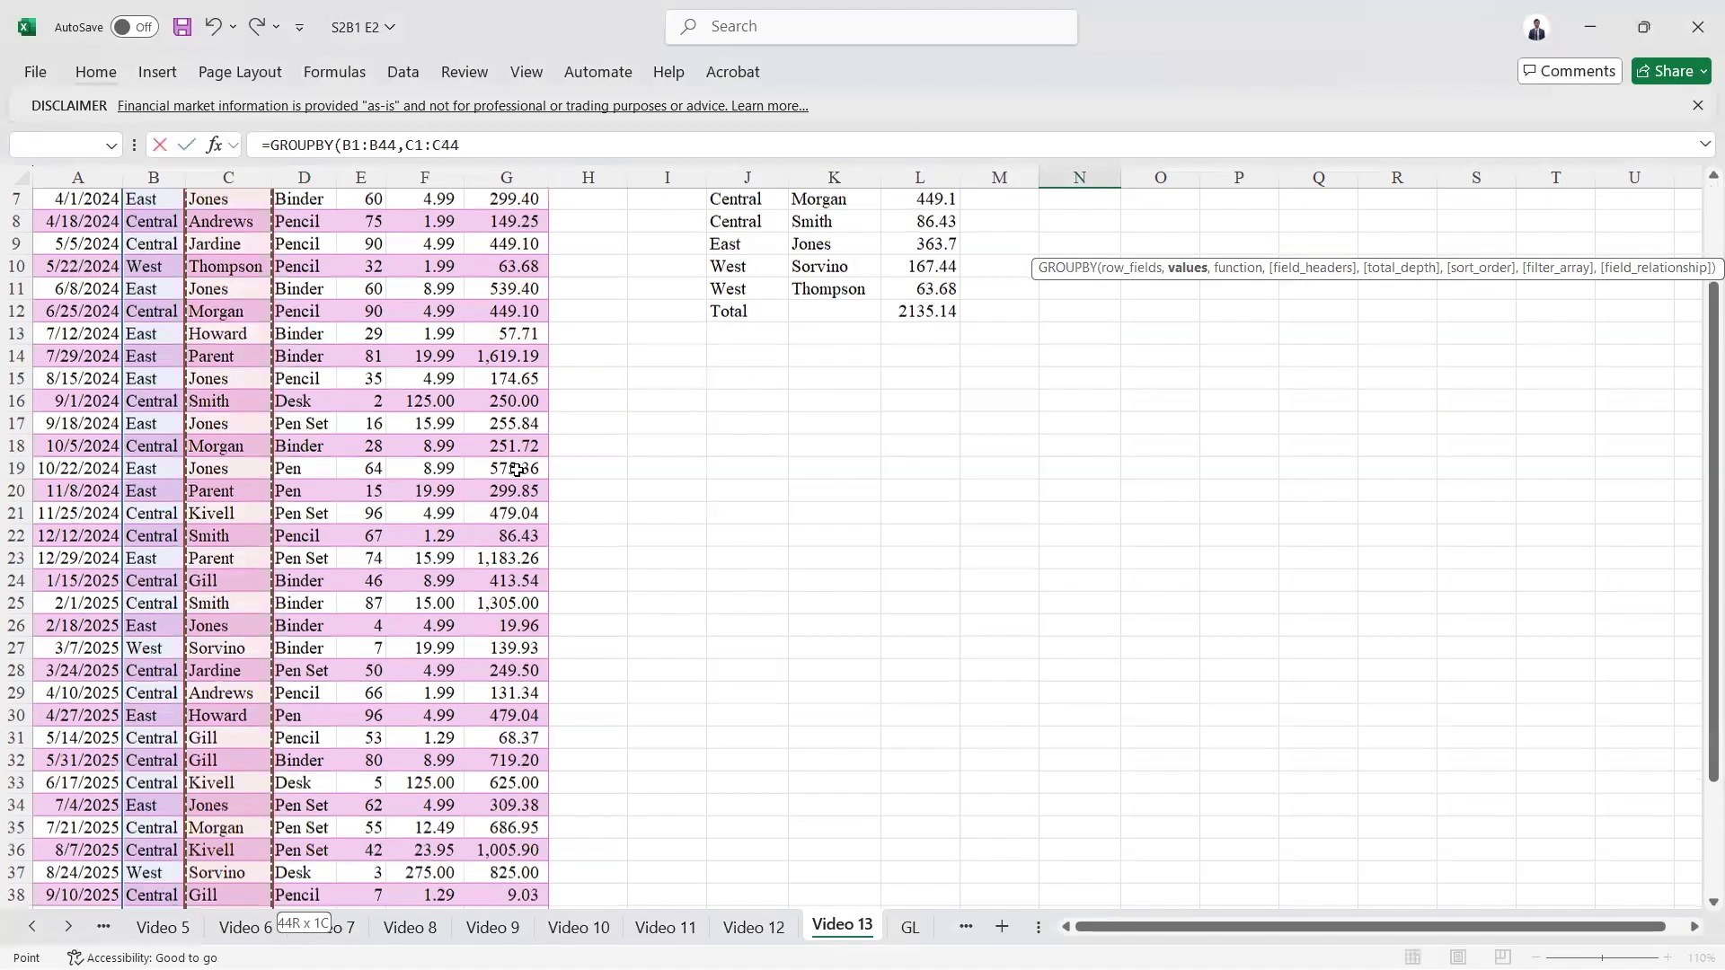
{"action": "type", "text": ","}
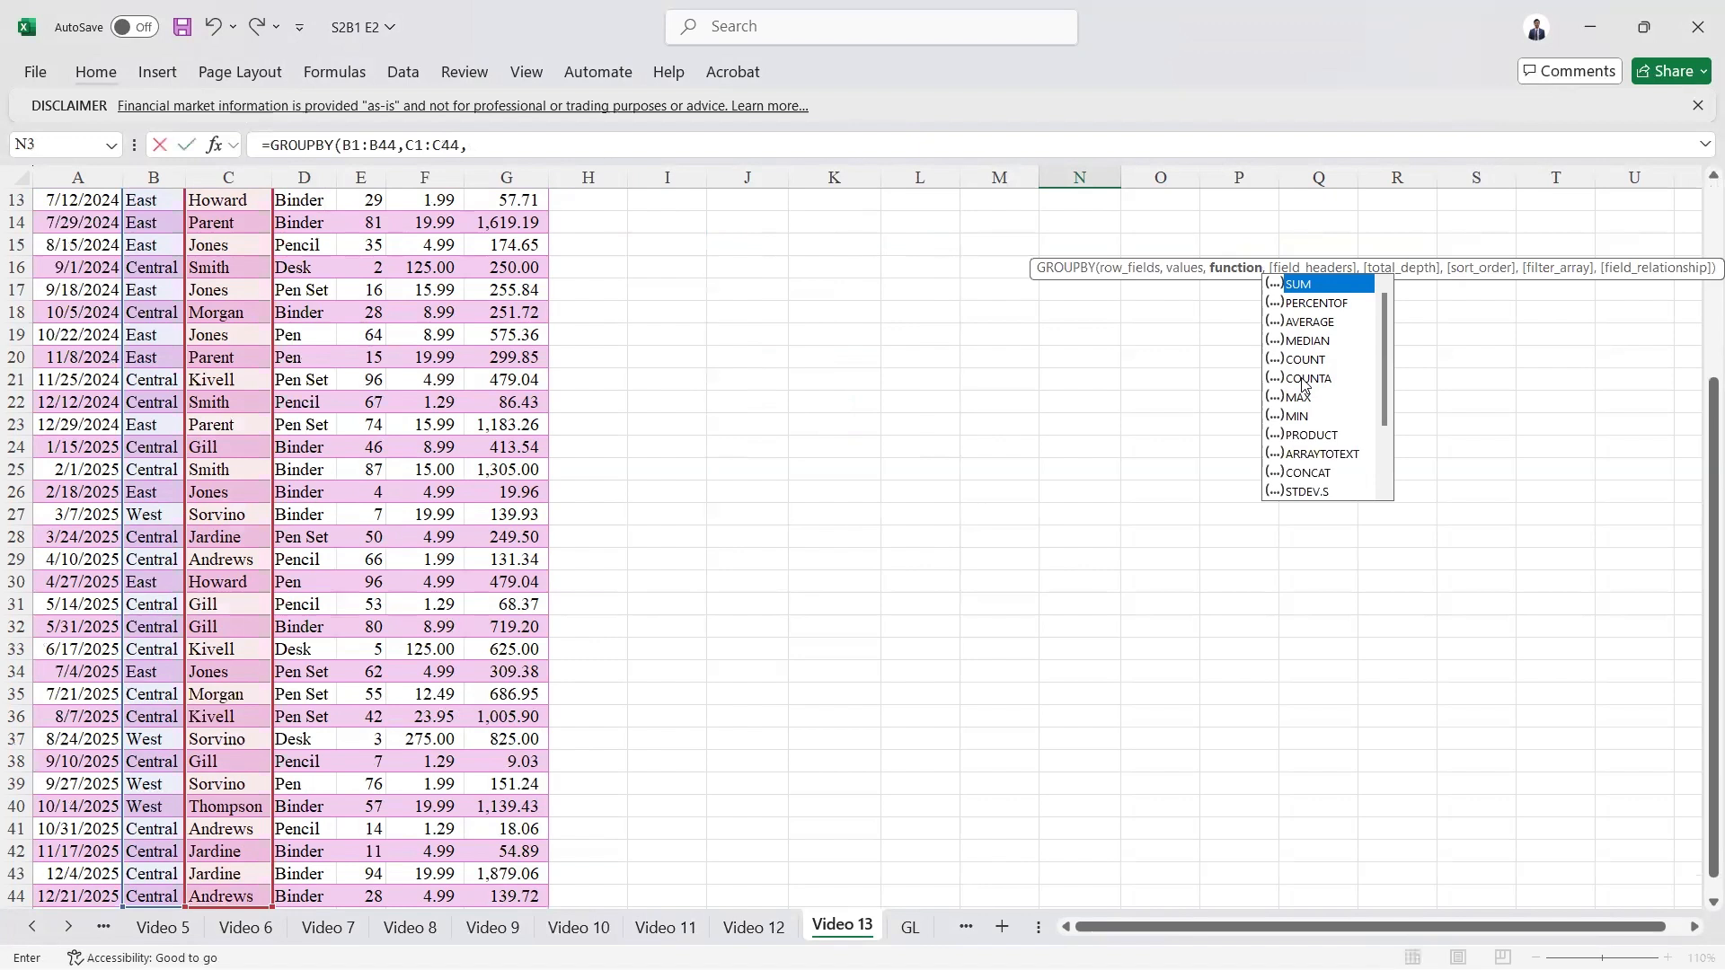
{"action": "left_click", "coordinate": [1338, 458]}
{"action": "double_click", "coordinate": [1334, 454]}
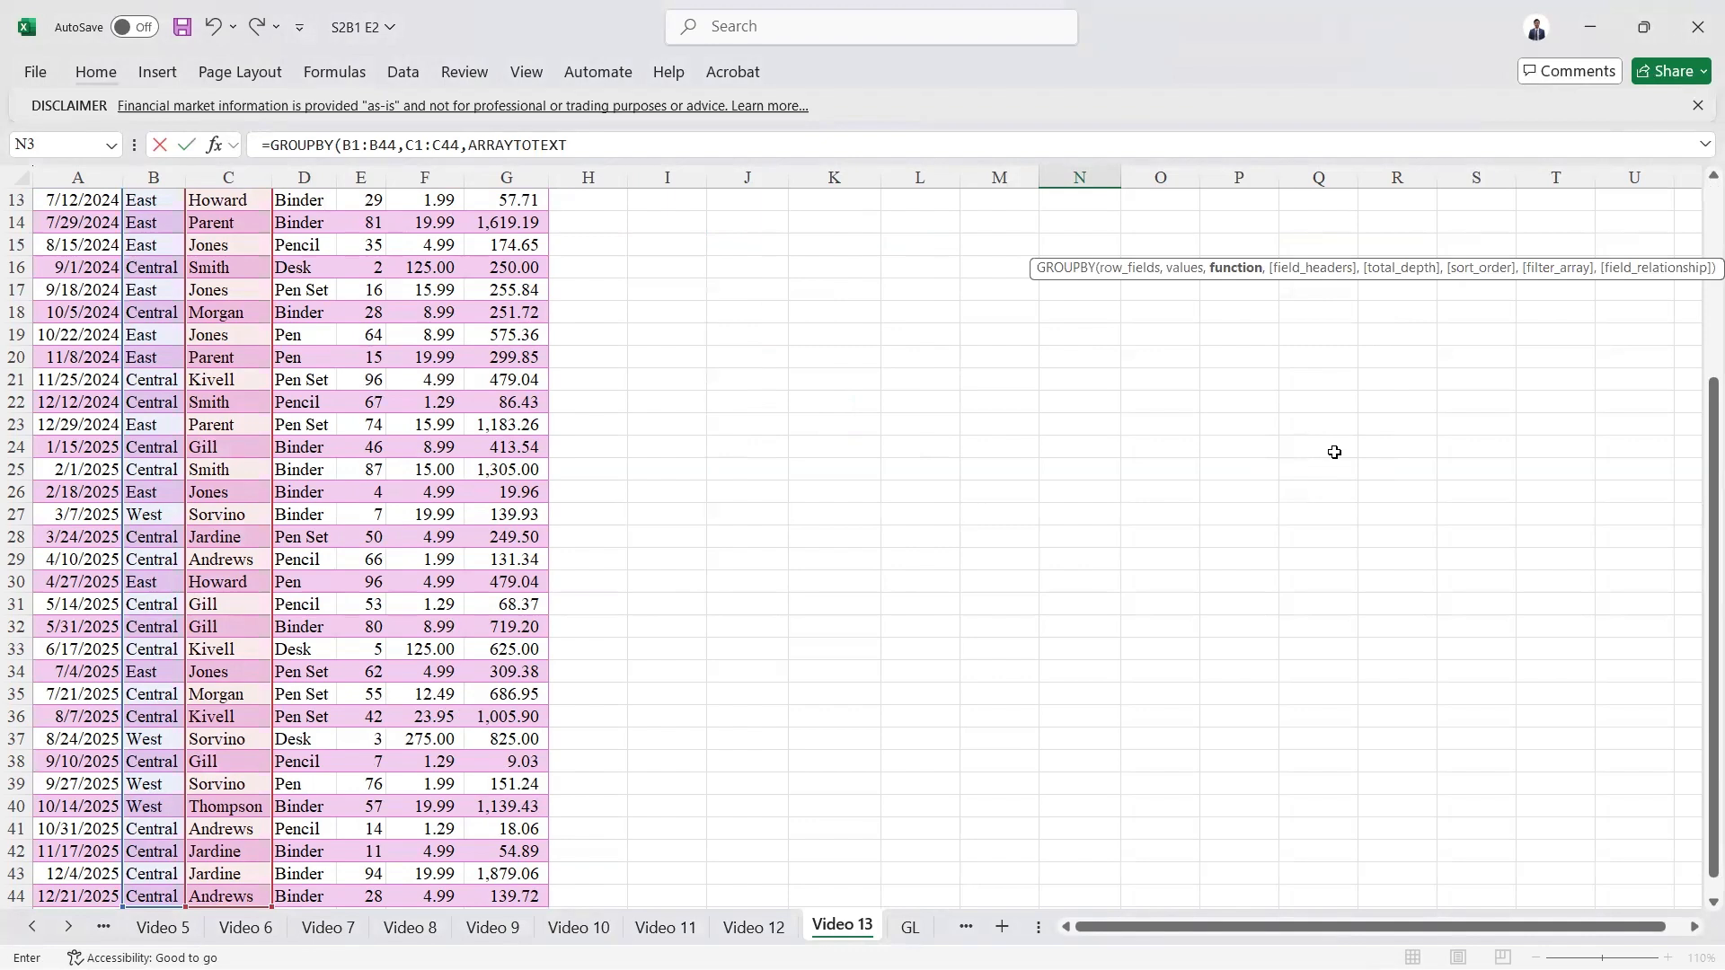
{"action": "key", "text": "ctrl+Return"}
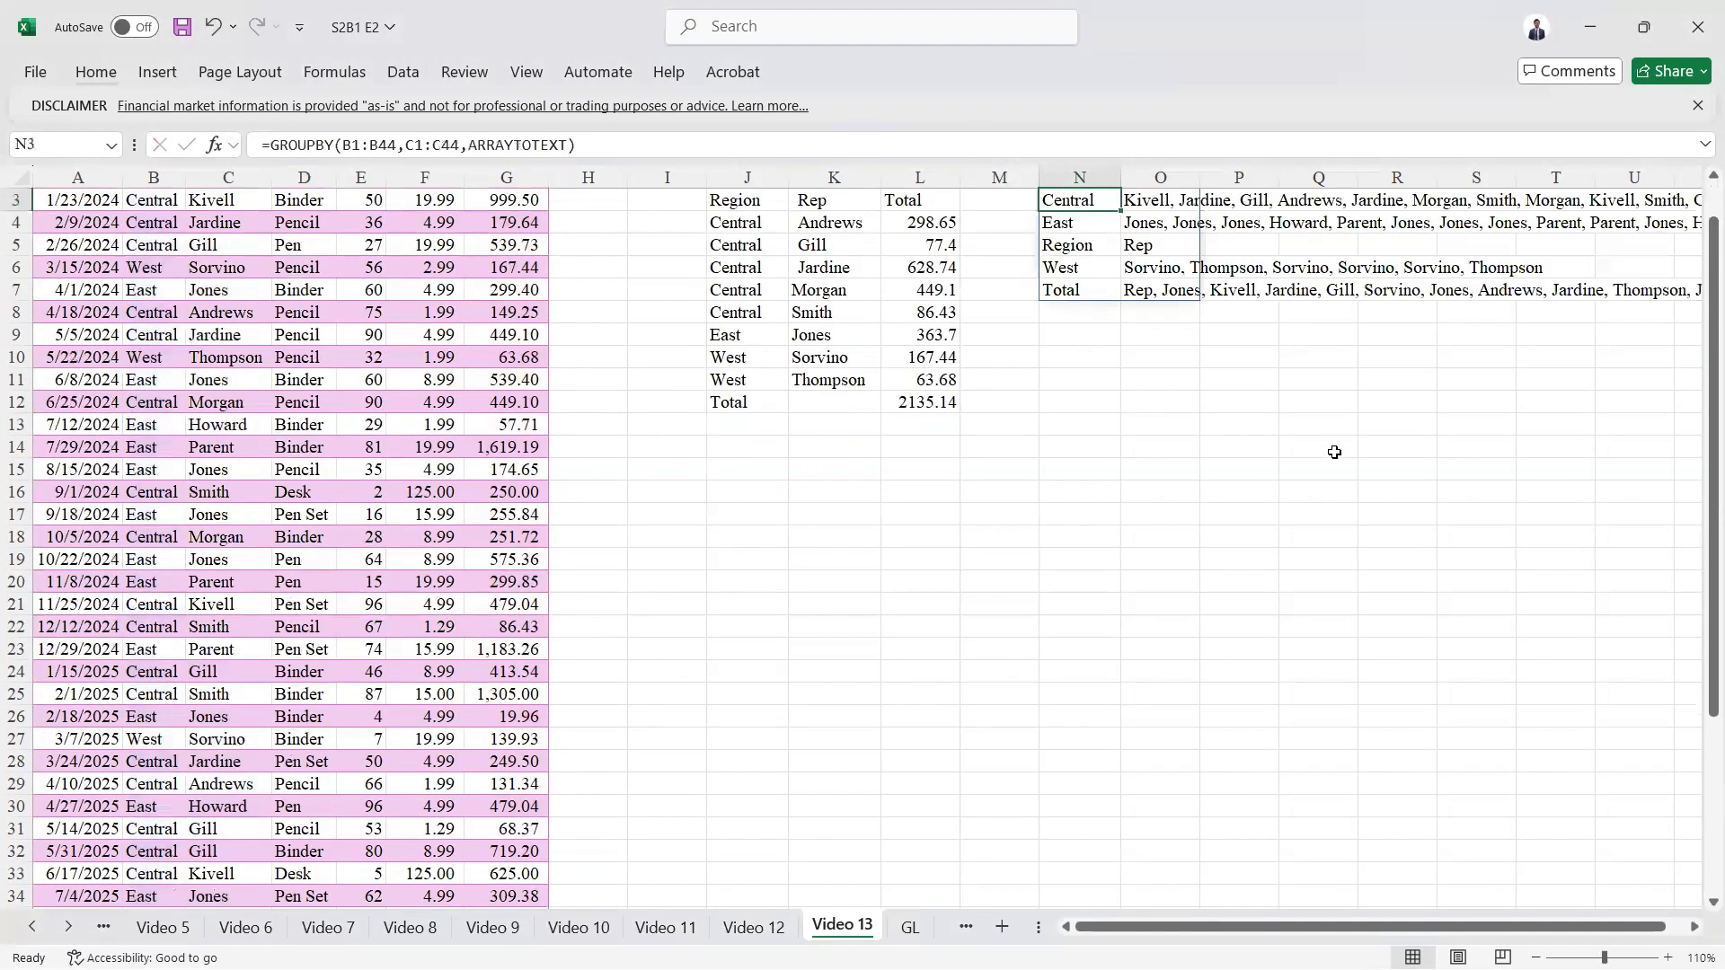
{"action": "scroll", "coordinate": [673, 297], "scroll_direction": "up", "scroll_amount": 2}
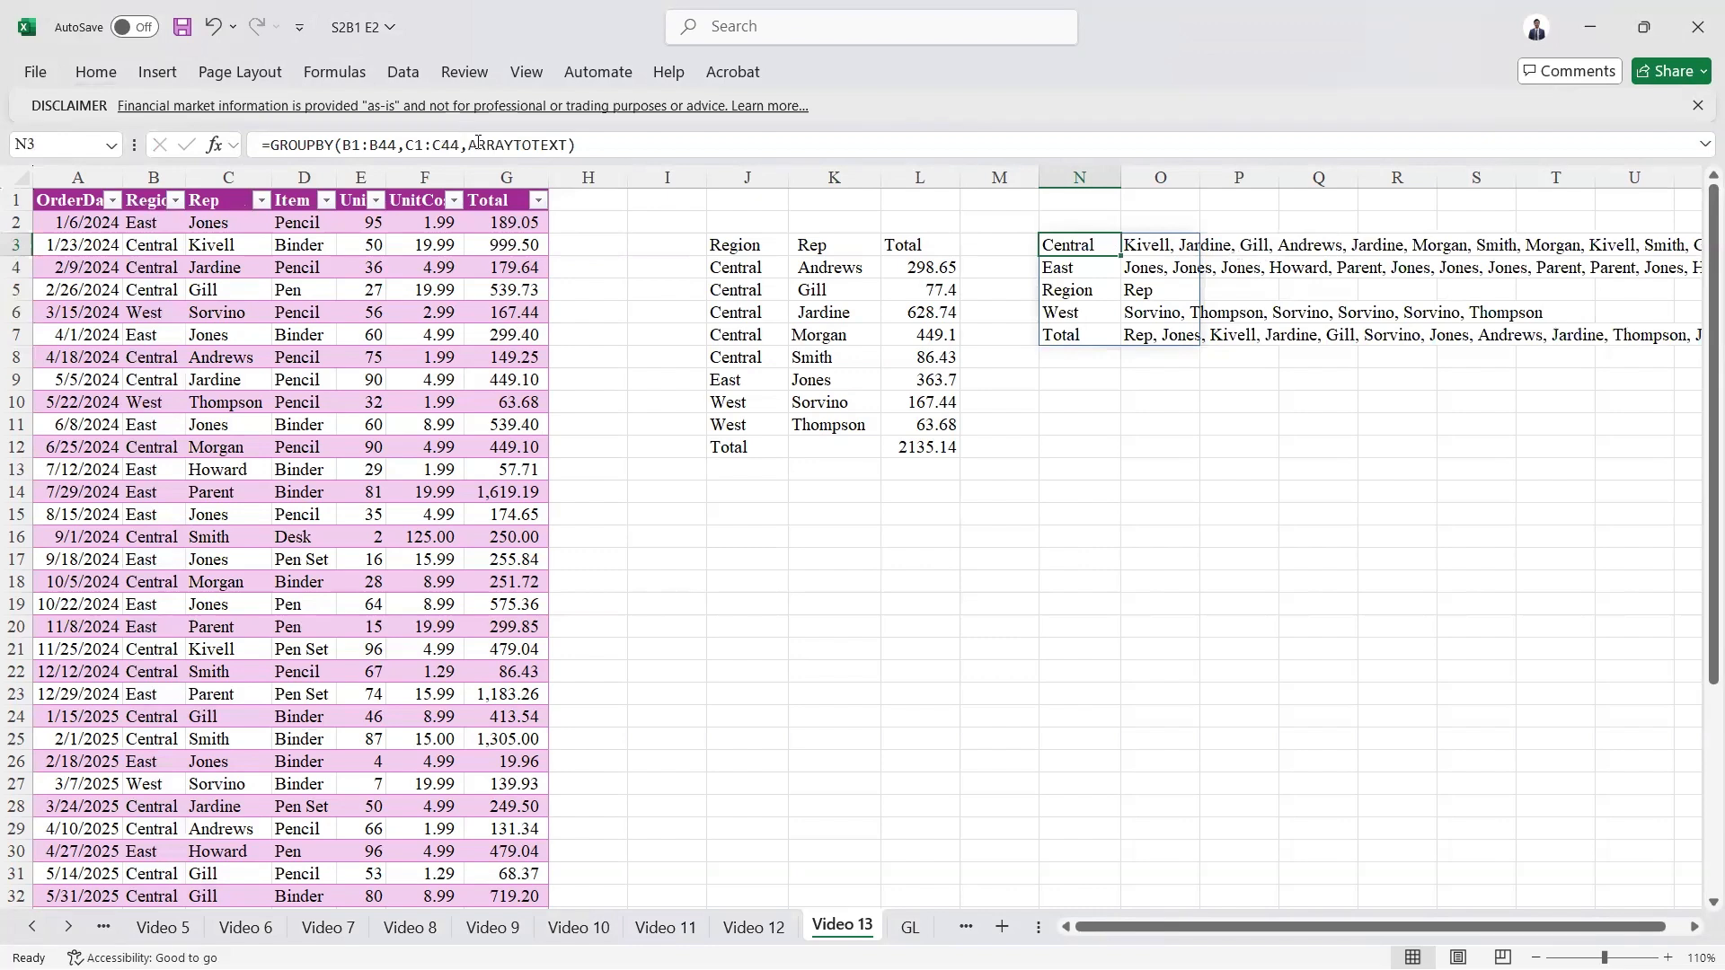
Step: Replace the ARRAYTOTEXT function in the N3 GROUPBY formula with CONCAT
{"action": "left_click_drag", "start_coordinate": [469, 146], "coordinate": [567, 149]}
{"action": "type", "text": "con"}
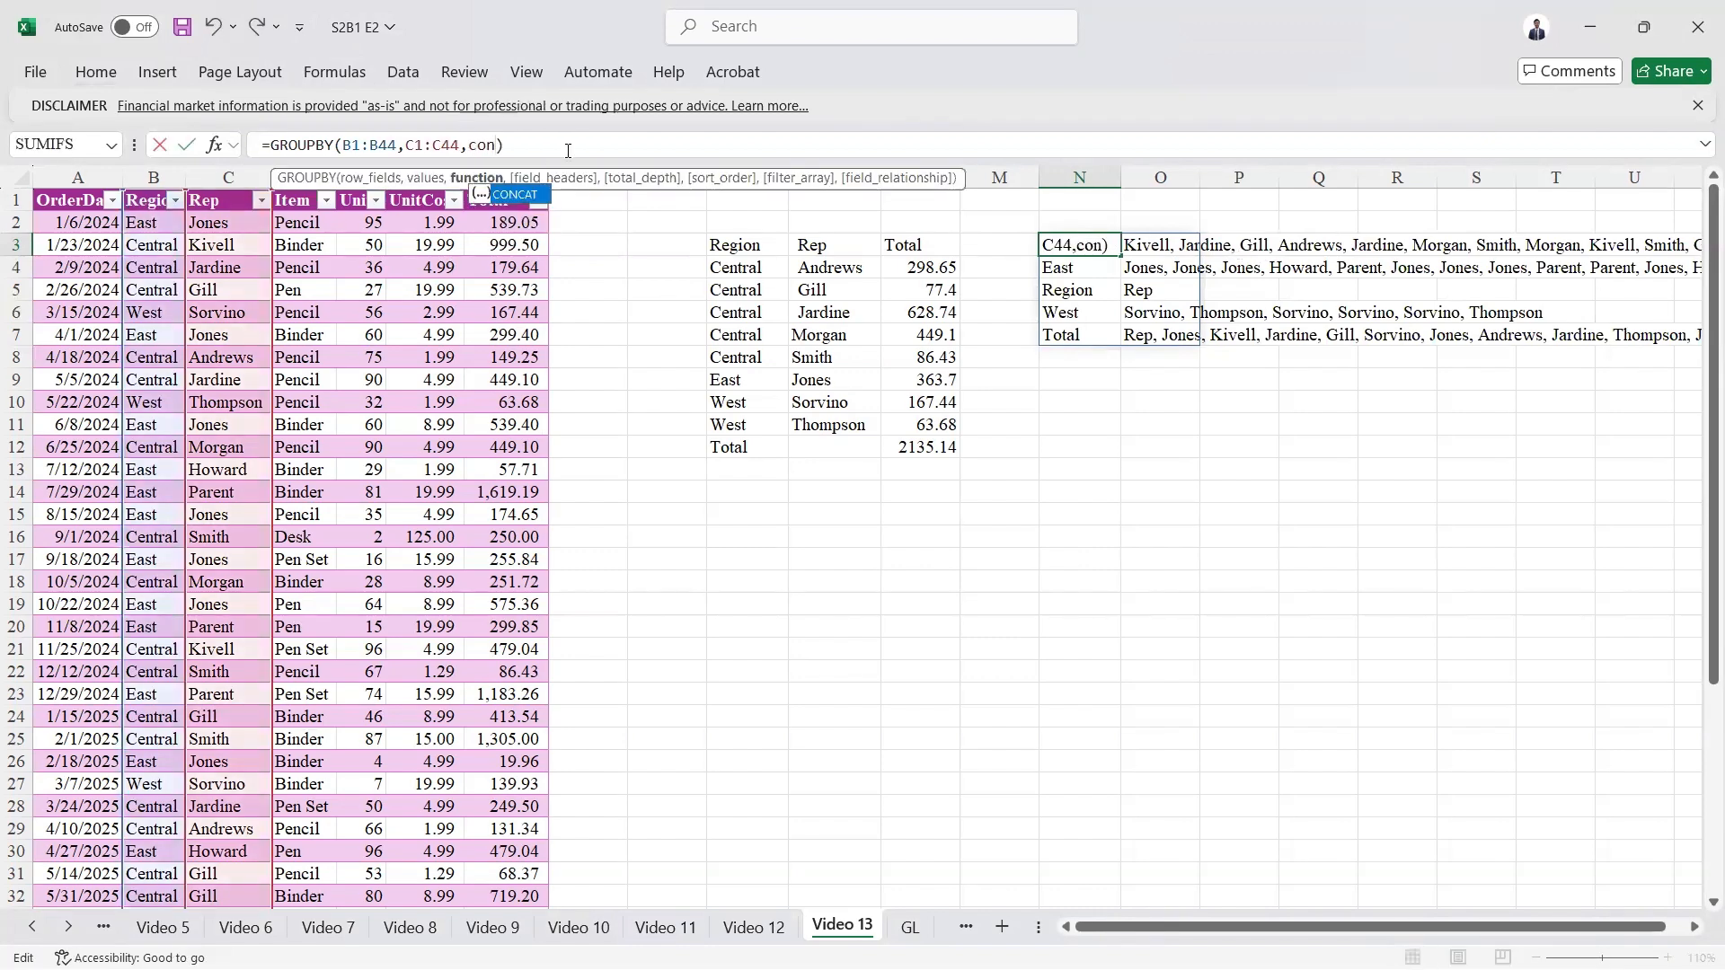
{"action": "key", "text": "Tab"}
{"action": "key", "text": "Return"}
{"action": "key", "text": "Up"}
{"action": "key", "text": "Right"}
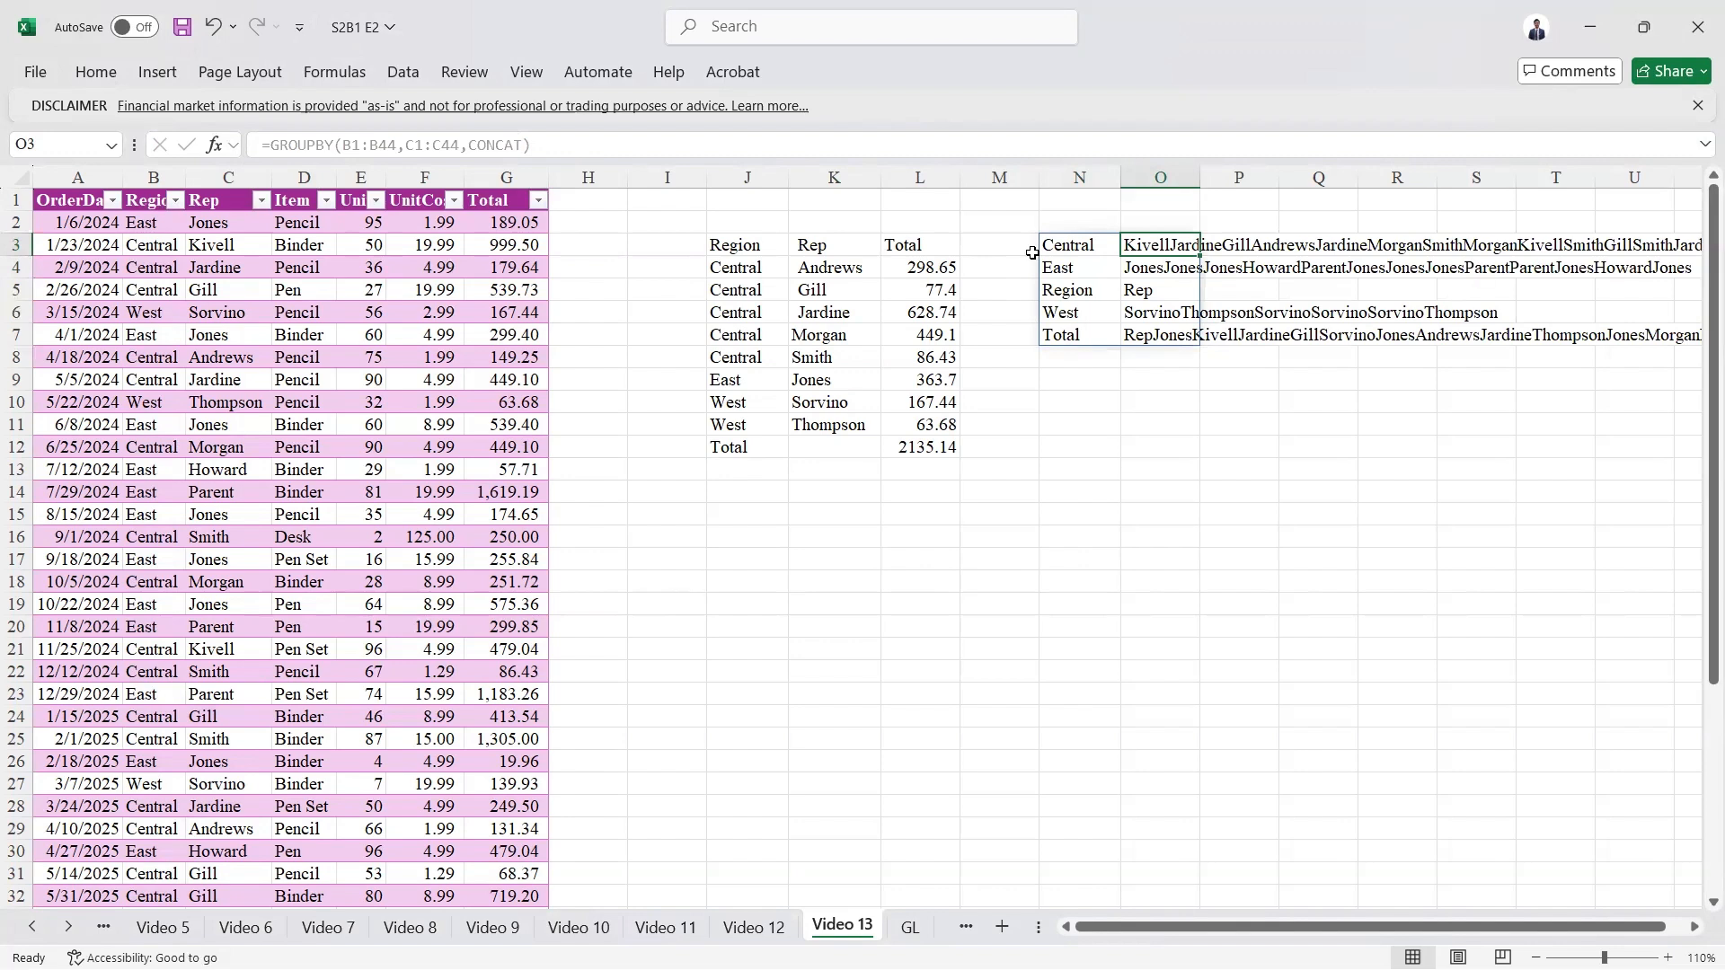
Step: Switch the function argument of the N3 GROUPBY formula from CONCAT back to ARRAYTOTEXT
{"action": "left_click", "coordinate": [492, 145]}
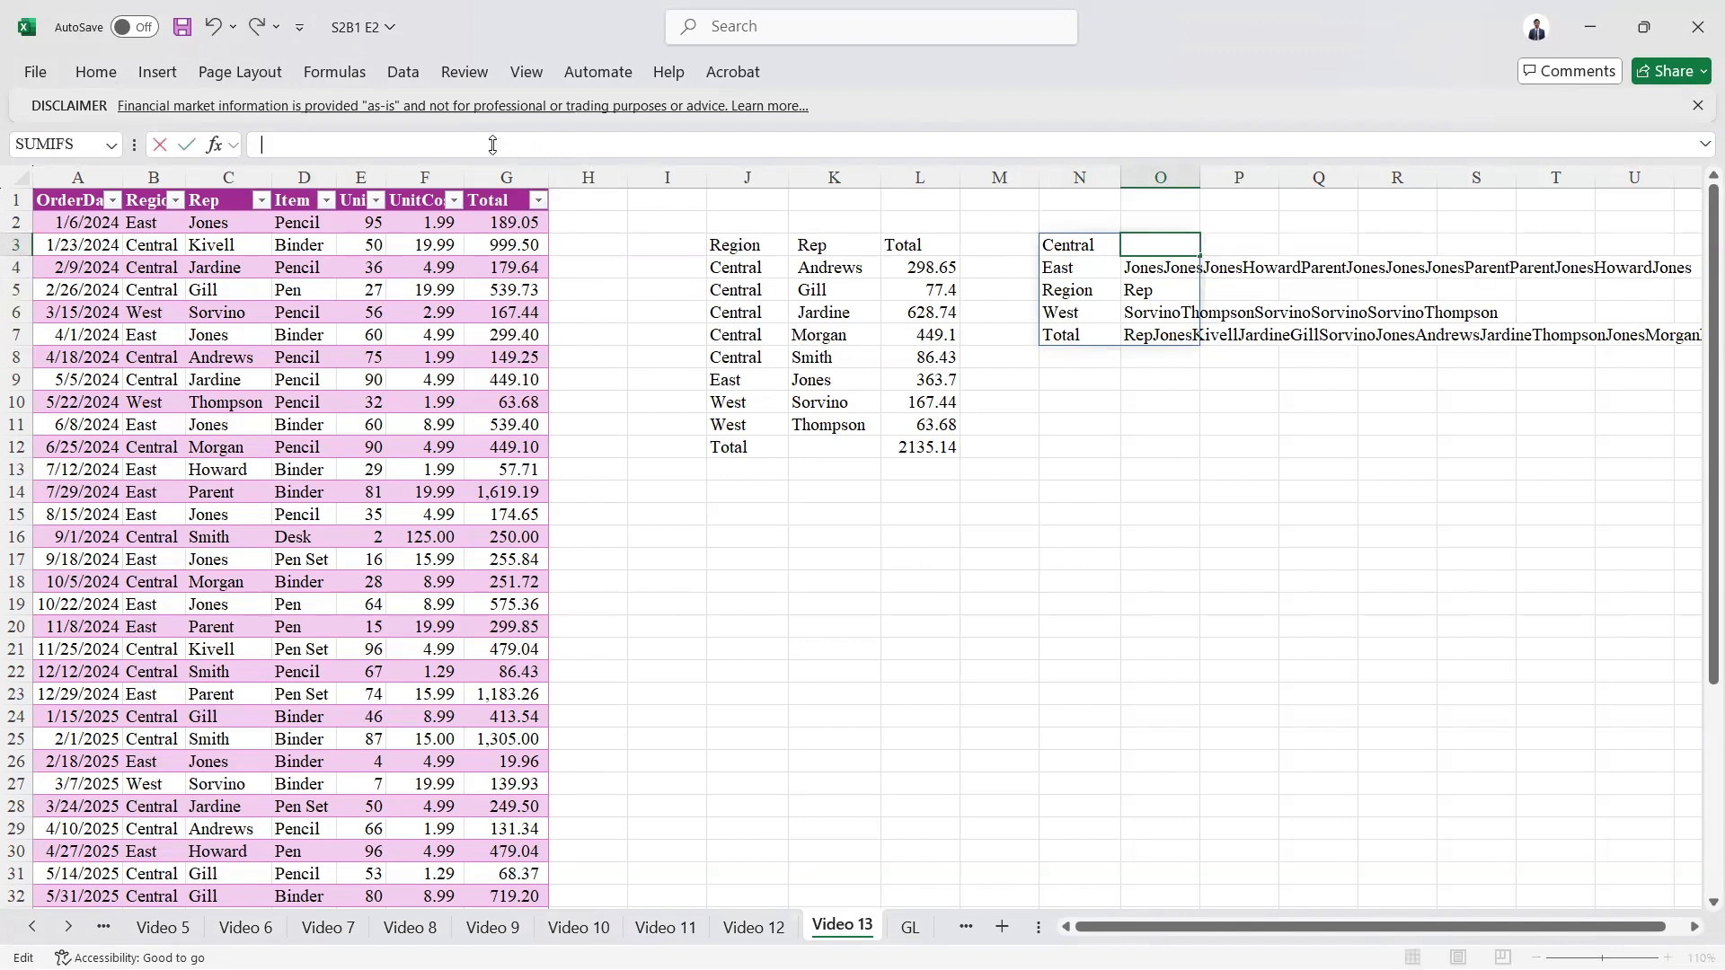
{"action": "key", "text": "Escape"}
{"action": "key", "text": "Left"}
{"action": "left_click", "coordinate": [493, 145]}
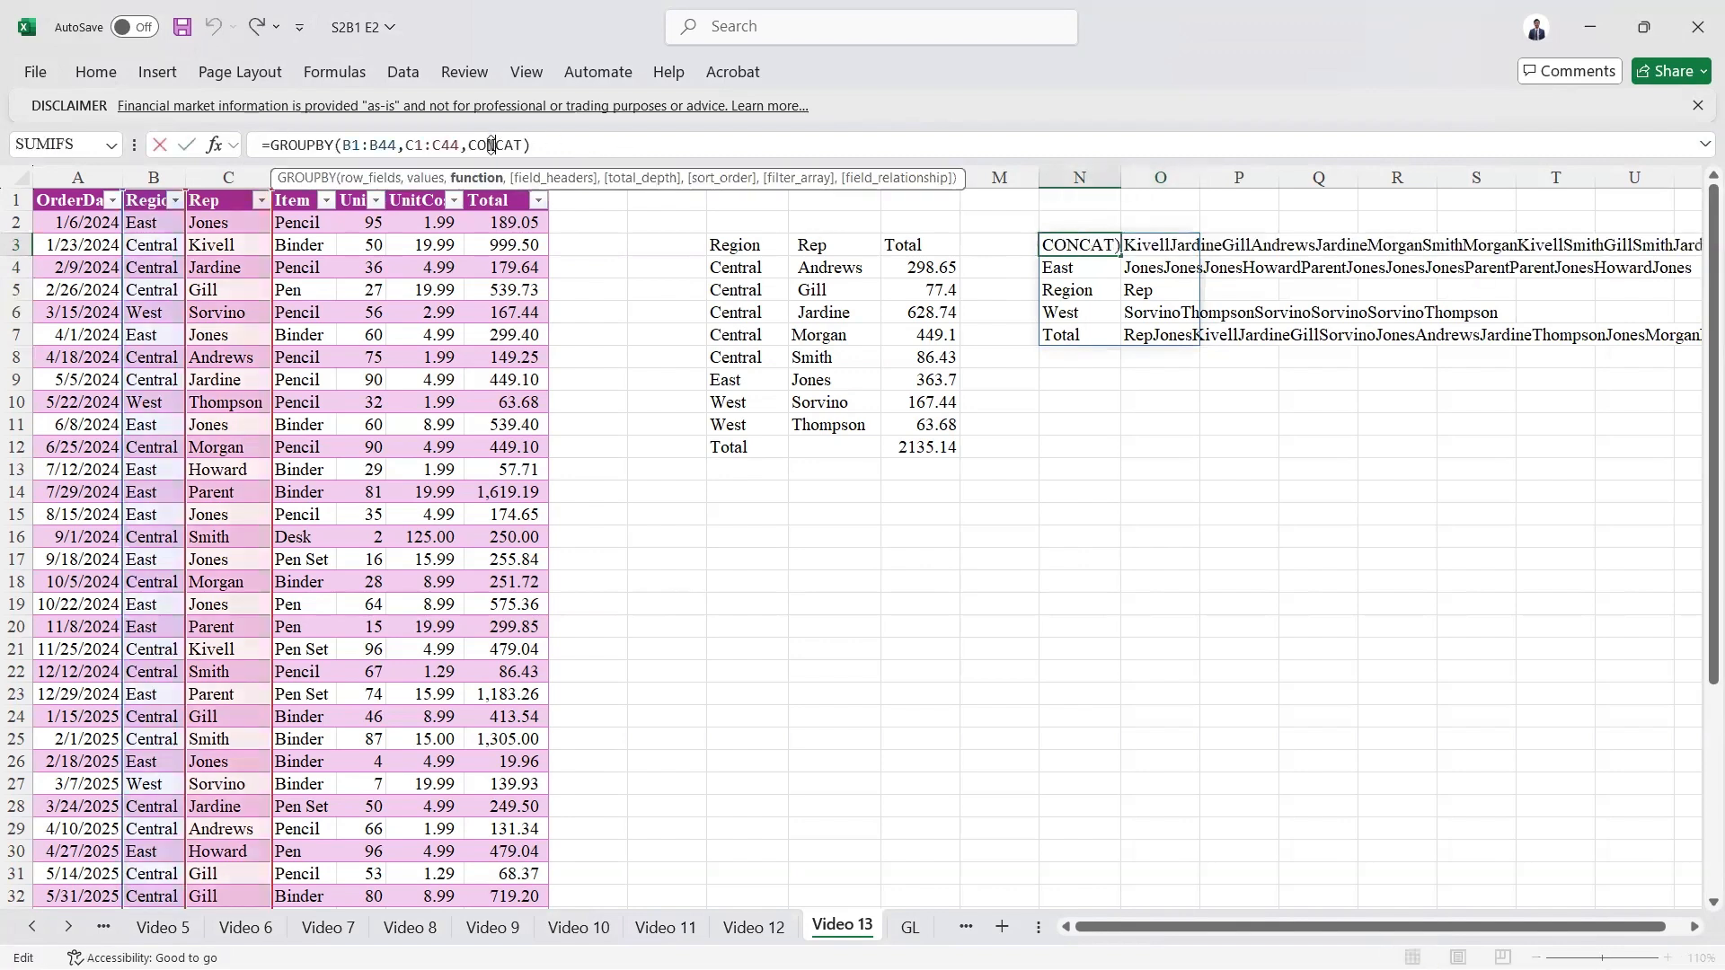
{"action": "double_click", "coordinate": [492, 144]}
{"action": "type", "text": "a"}
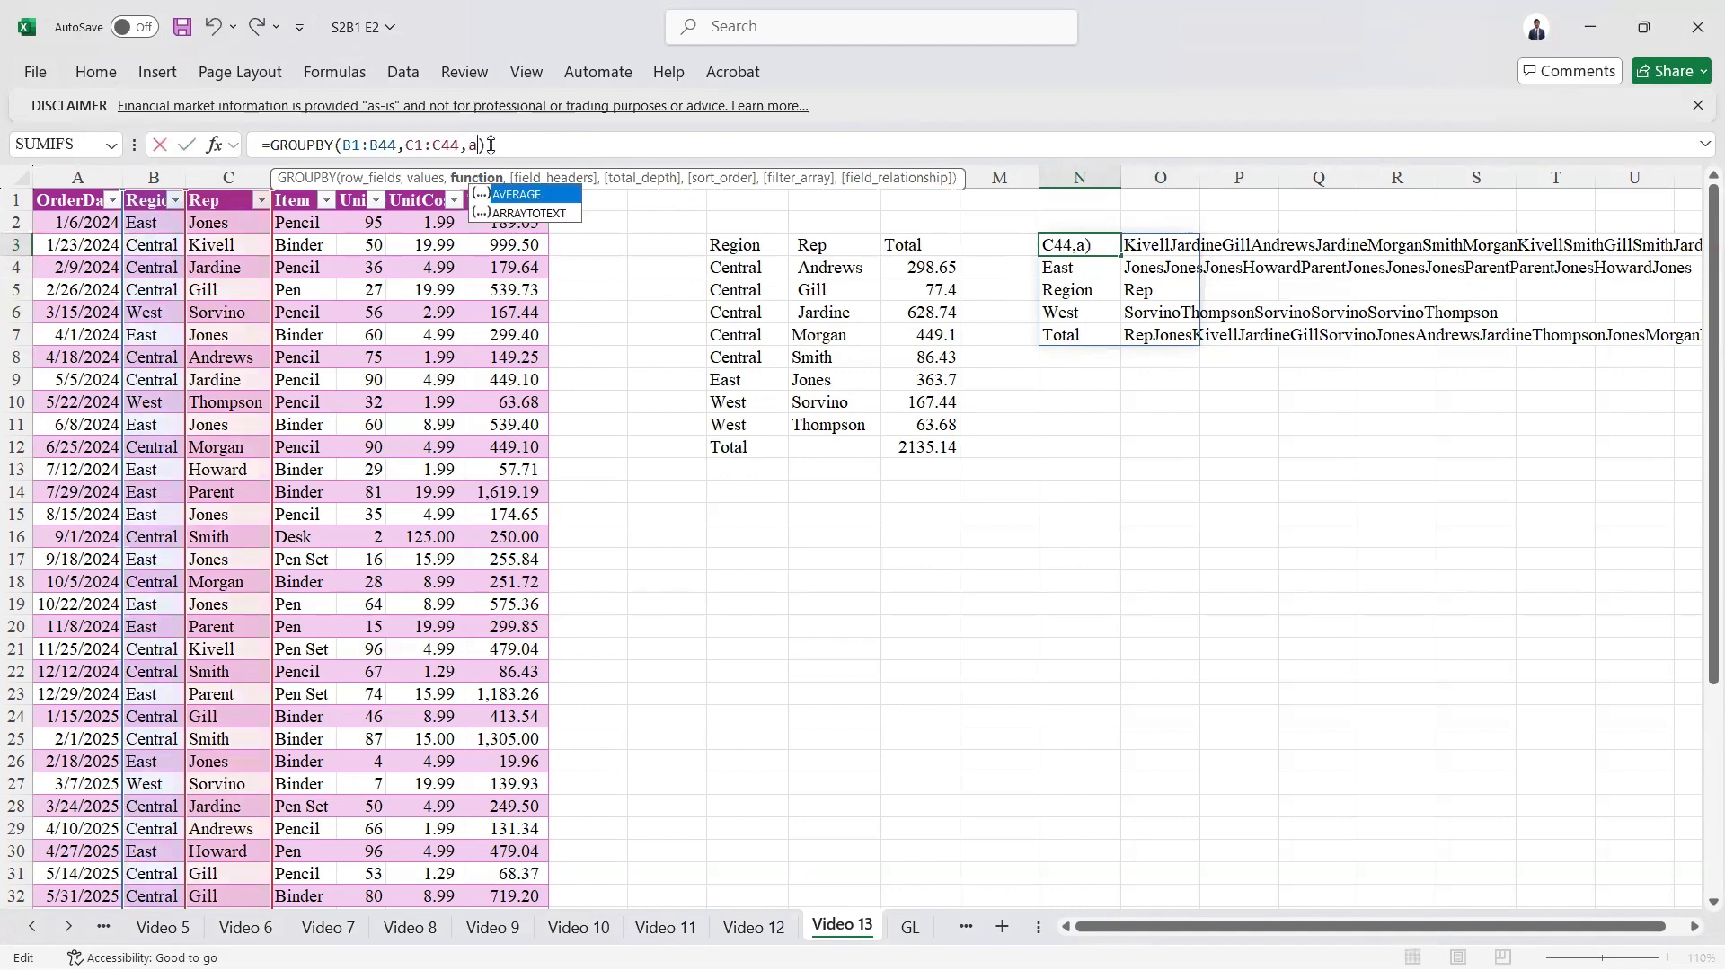
{"action": "key", "text": "Down"}
{"action": "key", "text": "Tab"}
{"action": "key", "text": "ctrl+Return"}
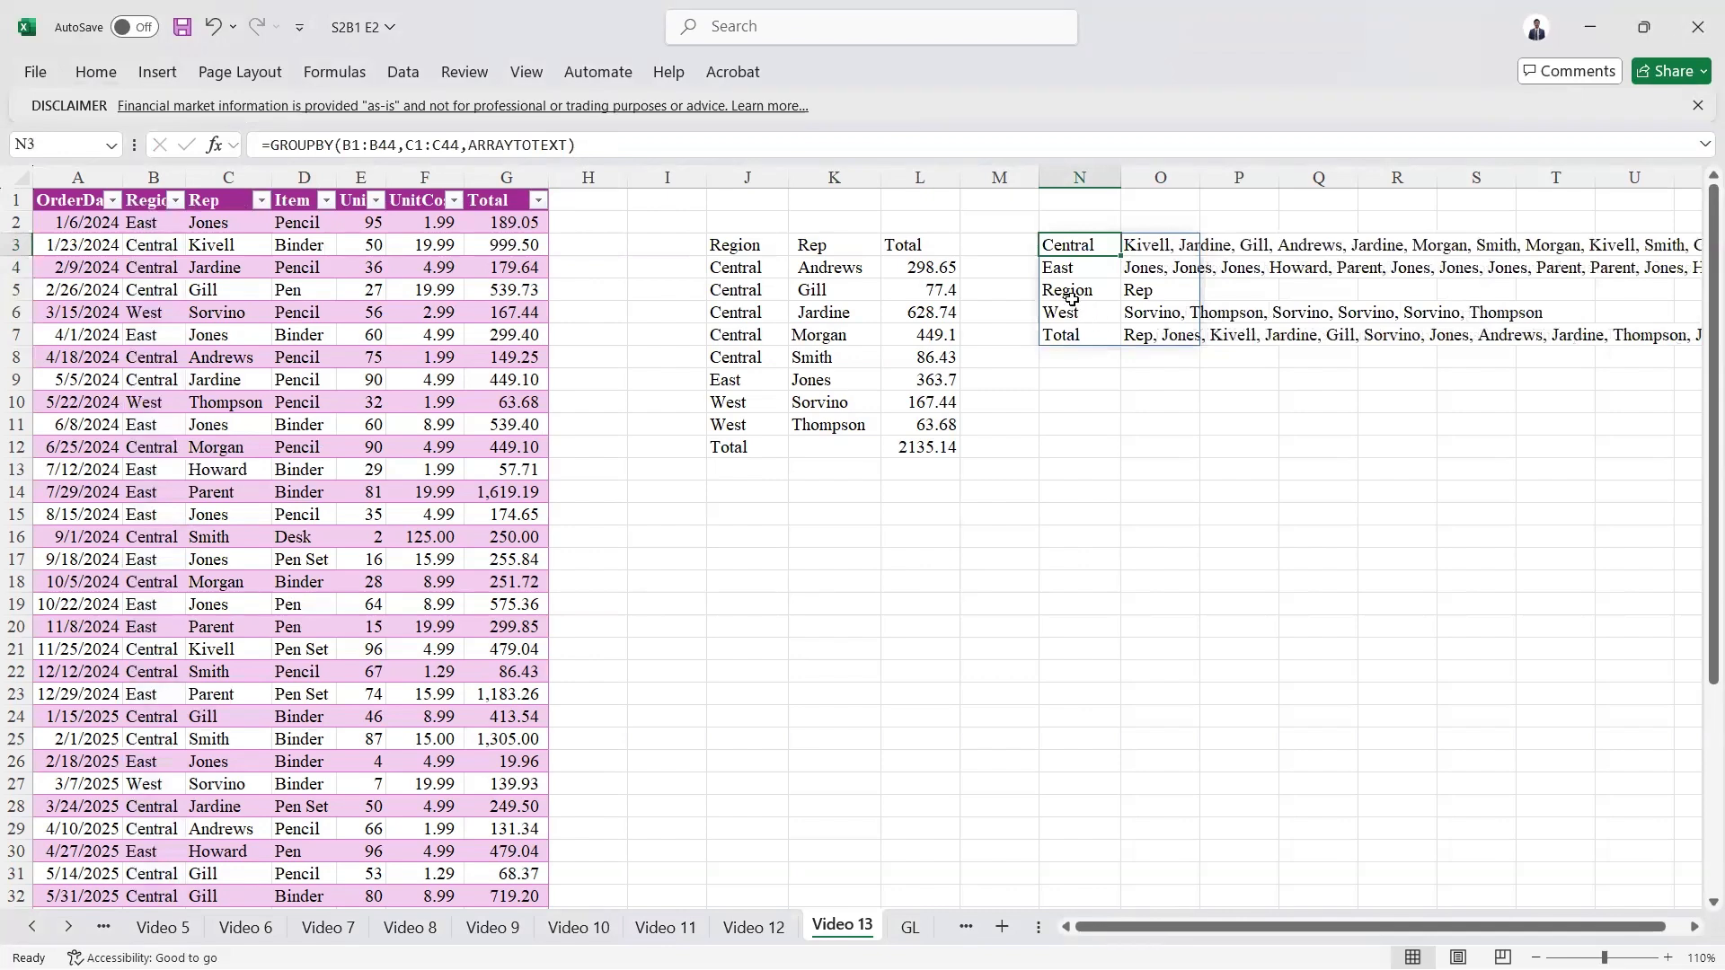
Step: Add the field headers argument 3 - Yes and show to the N3 GROUPBY formula
{"action": "left_click", "coordinate": [572, 144]}
{"action": "type", "text": "m"}
{"action": "key", "text": "BackSpace"}
{"action": "type", "text": ","}
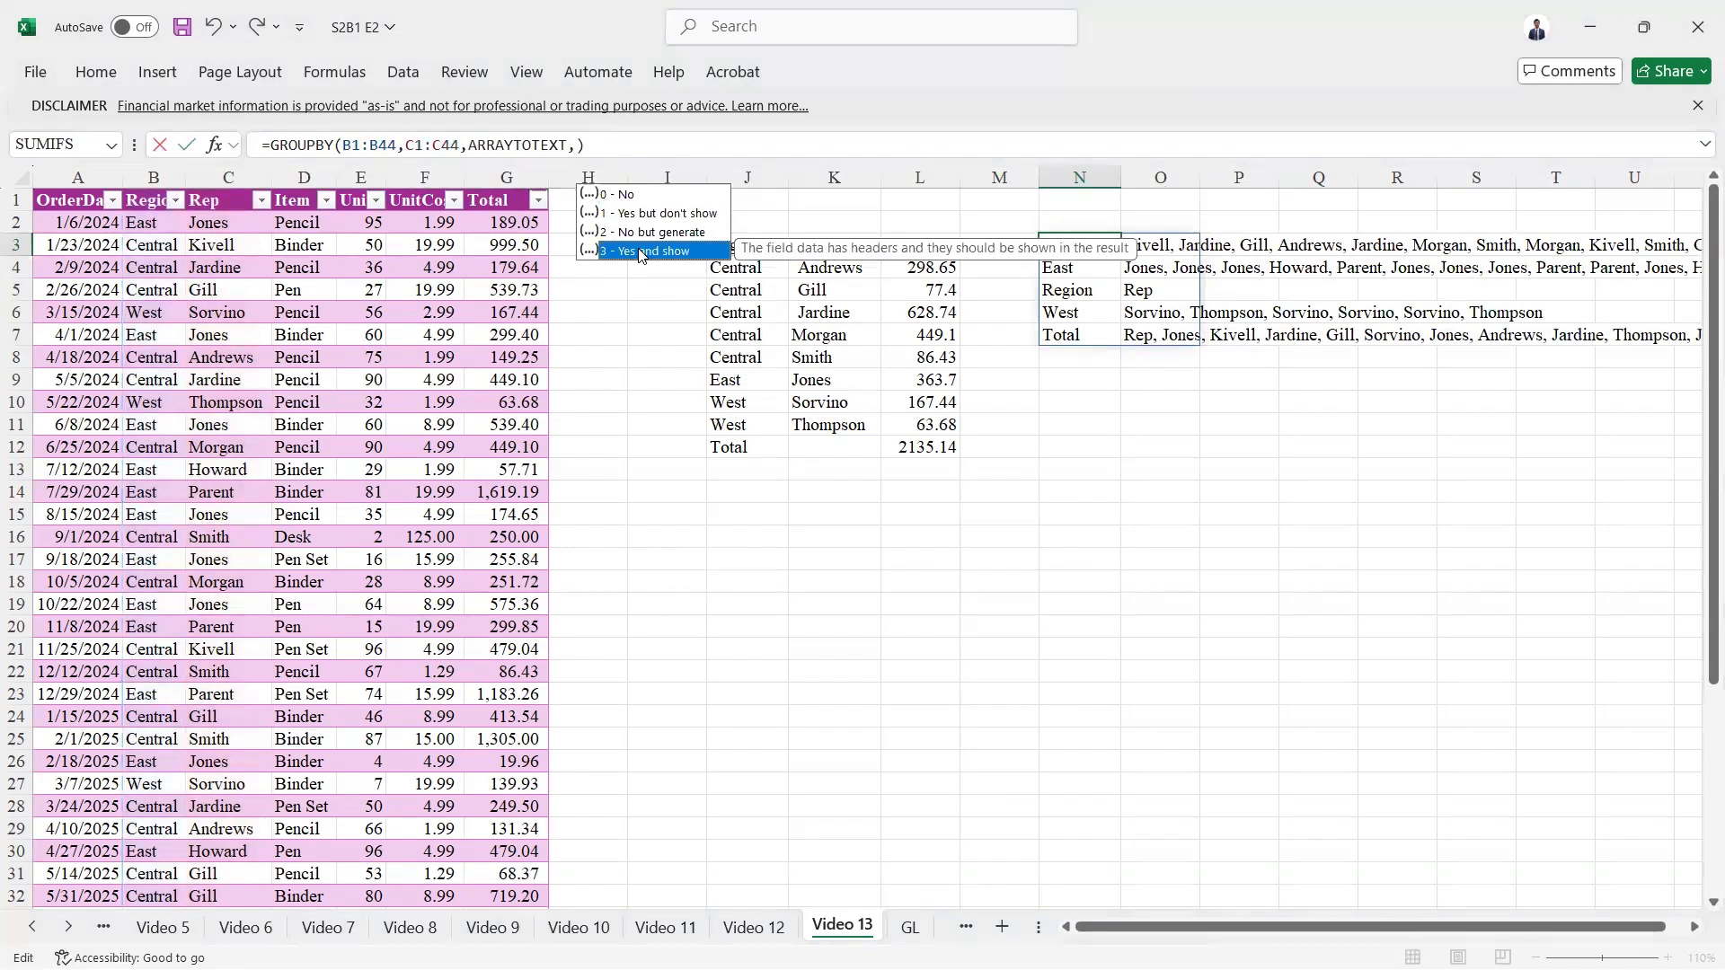
{"action": "double_click", "coordinate": [641, 251]}
{"action": "key", "text": "ctrl+Return"}
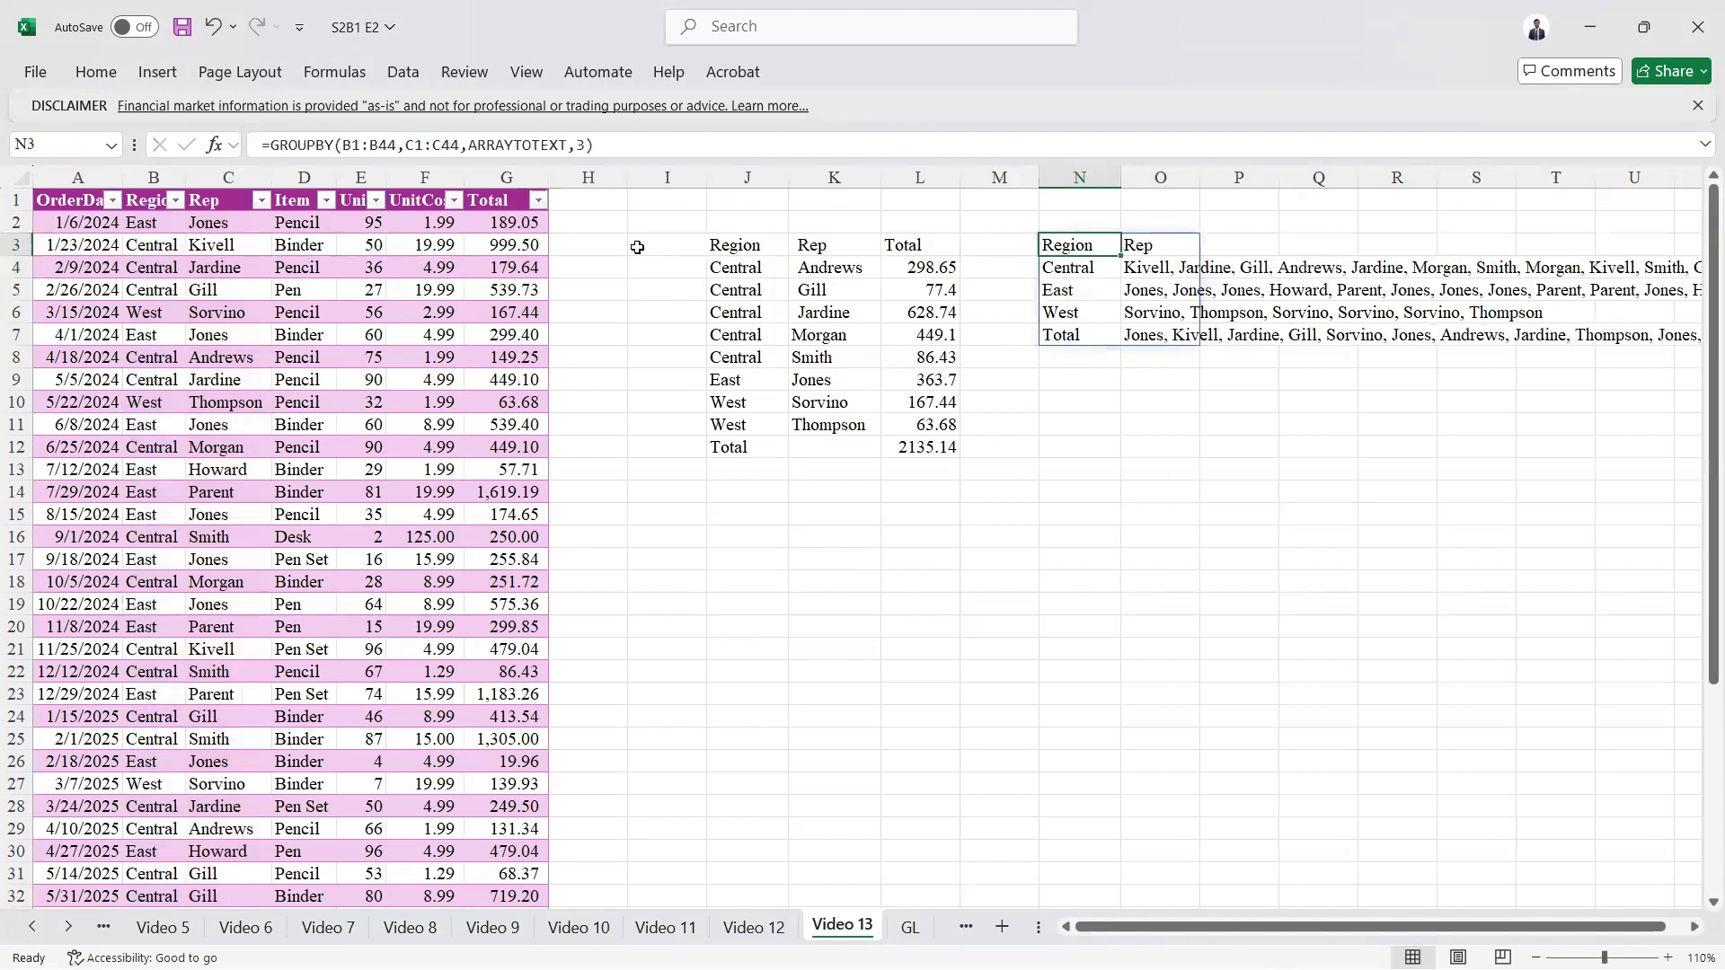
Step: Examine the full list of reps returned for the Central region in row 4 of the second GROUPBY result
{"action": "left_click", "coordinate": [1078, 269]}
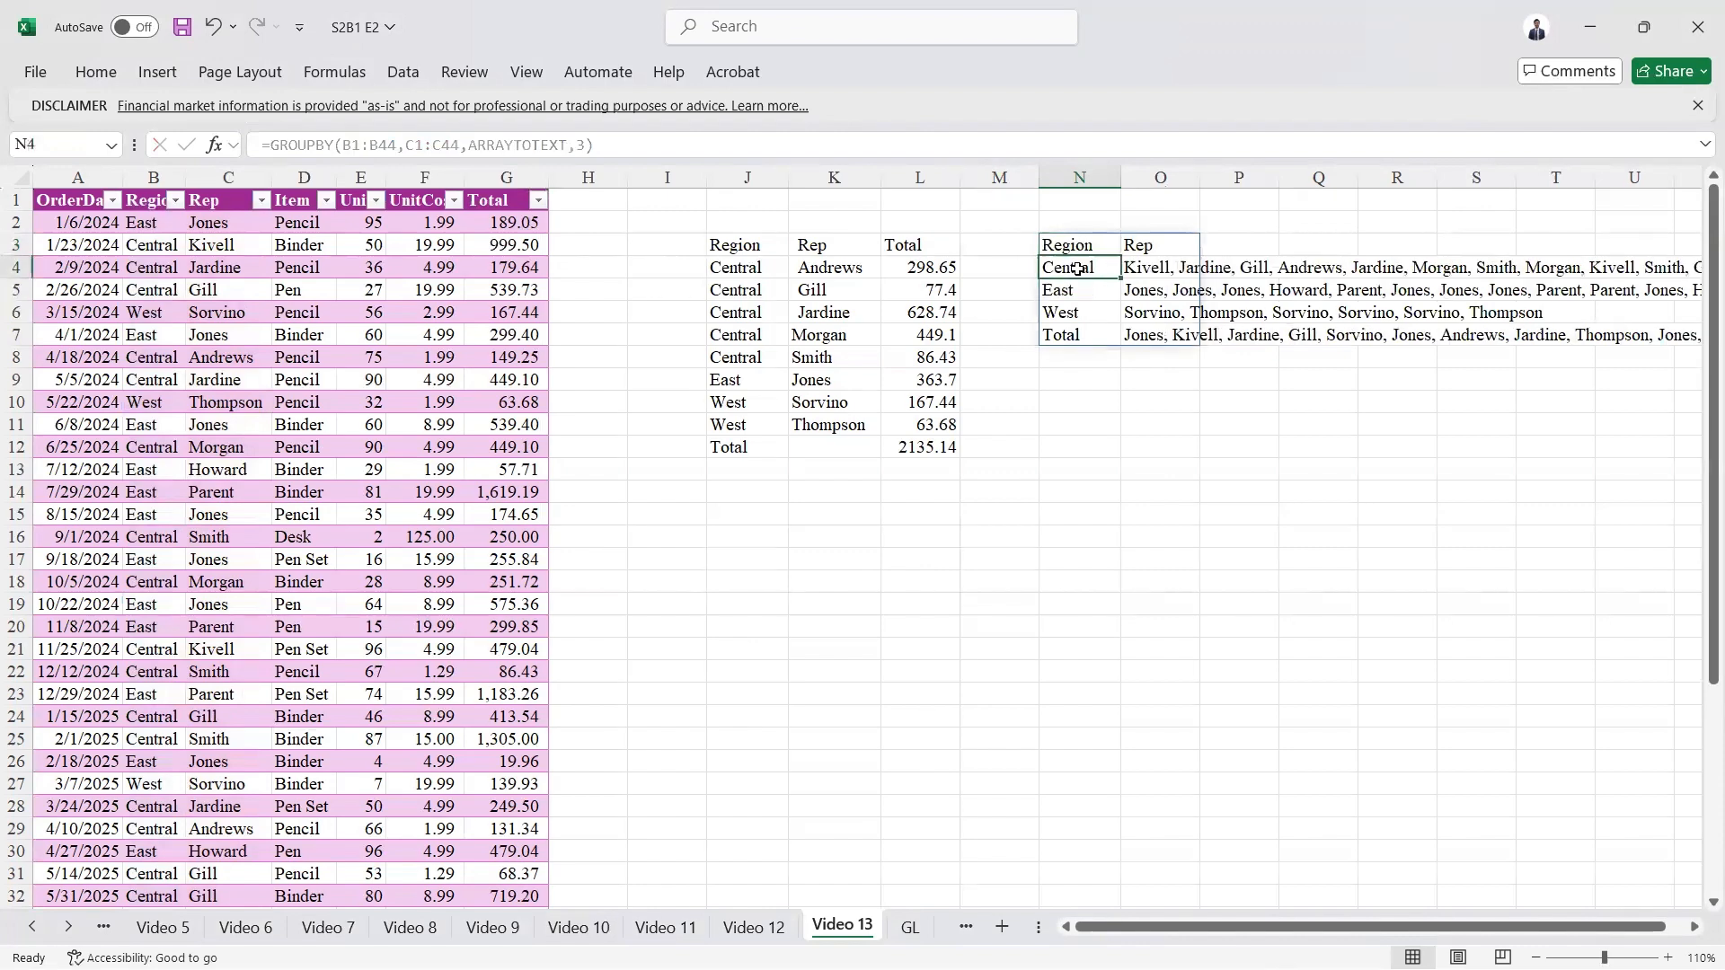
{"action": "key", "text": "Right"}
{"action": "key", "text": "Right"}
{"action": "key", "text": "Right"}
{"action": "key", "text": "Right"}
{"action": "key", "text": "Right"}
{"action": "key", "text": "Right"}
{"action": "key", "text": "Right"}
{"action": "key", "text": "Right"}
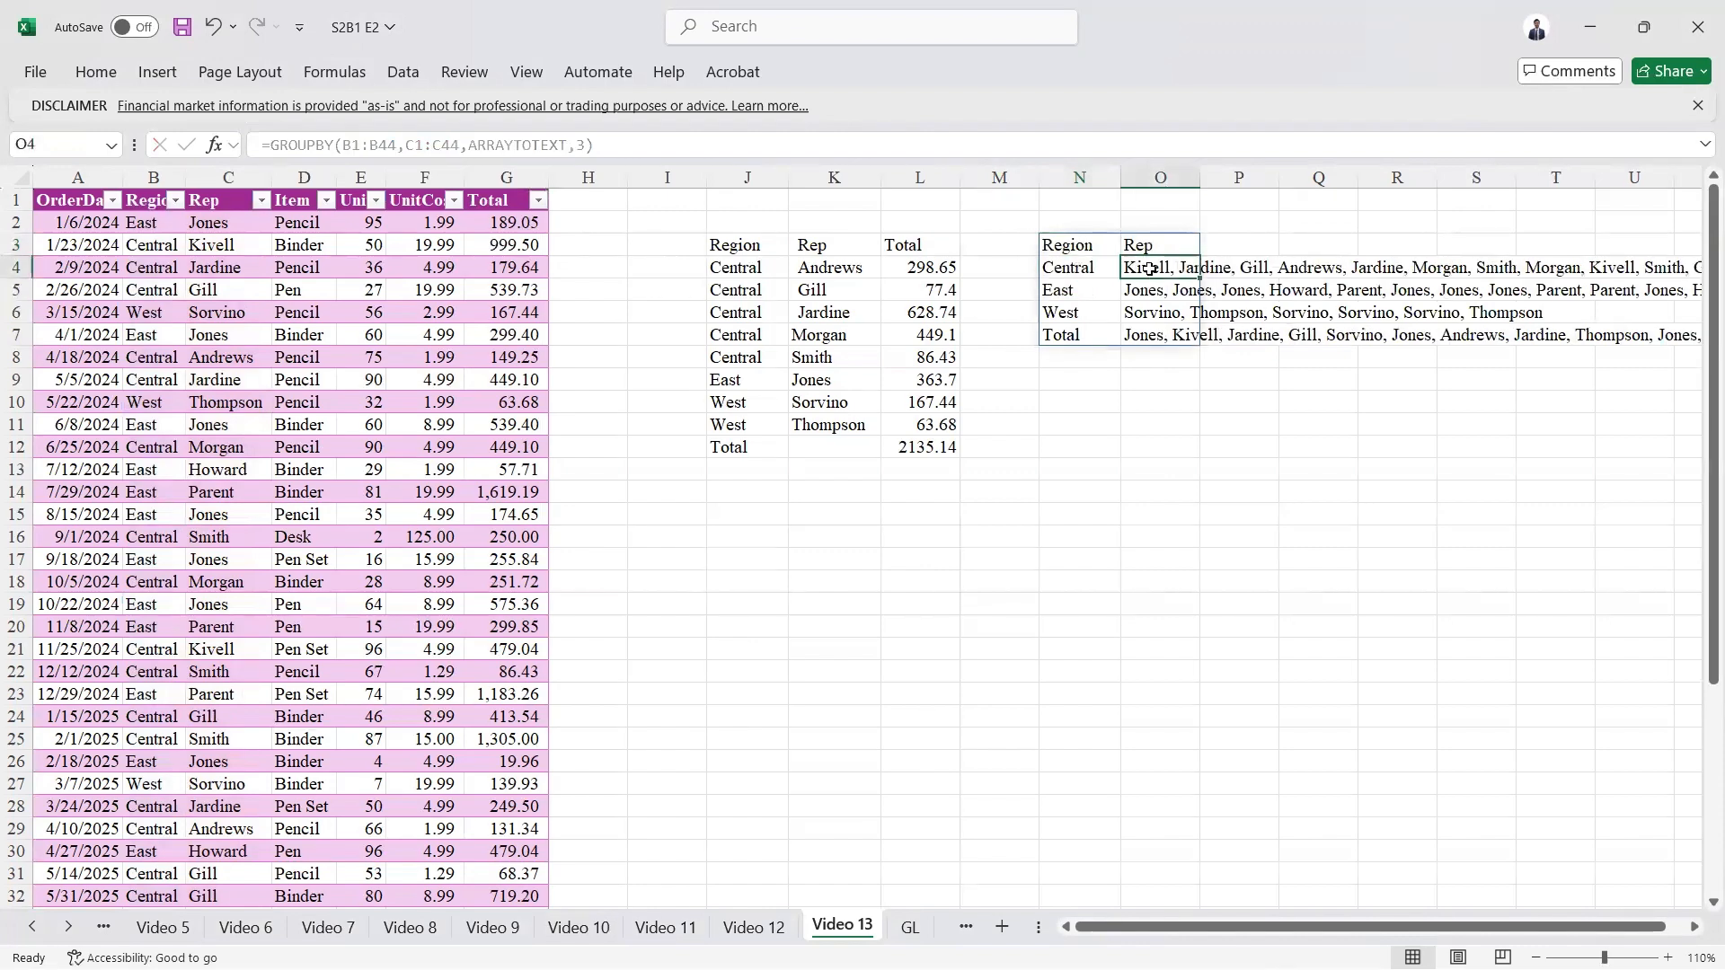
{"action": "key", "text": "Right"}
{"action": "key", "text": "Right"}
{"action": "key", "text": "Right"}
{"action": "key", "text": "Right"}
{"action": "key", "text": "Right"}
{"action": "key", "text": "Right"}
{"action": "key", "text": "Right"}
{"action": "key", "text": "Right"}
{"action": "key", "text": "Right"}
{"action": "key", "text": "Right"}
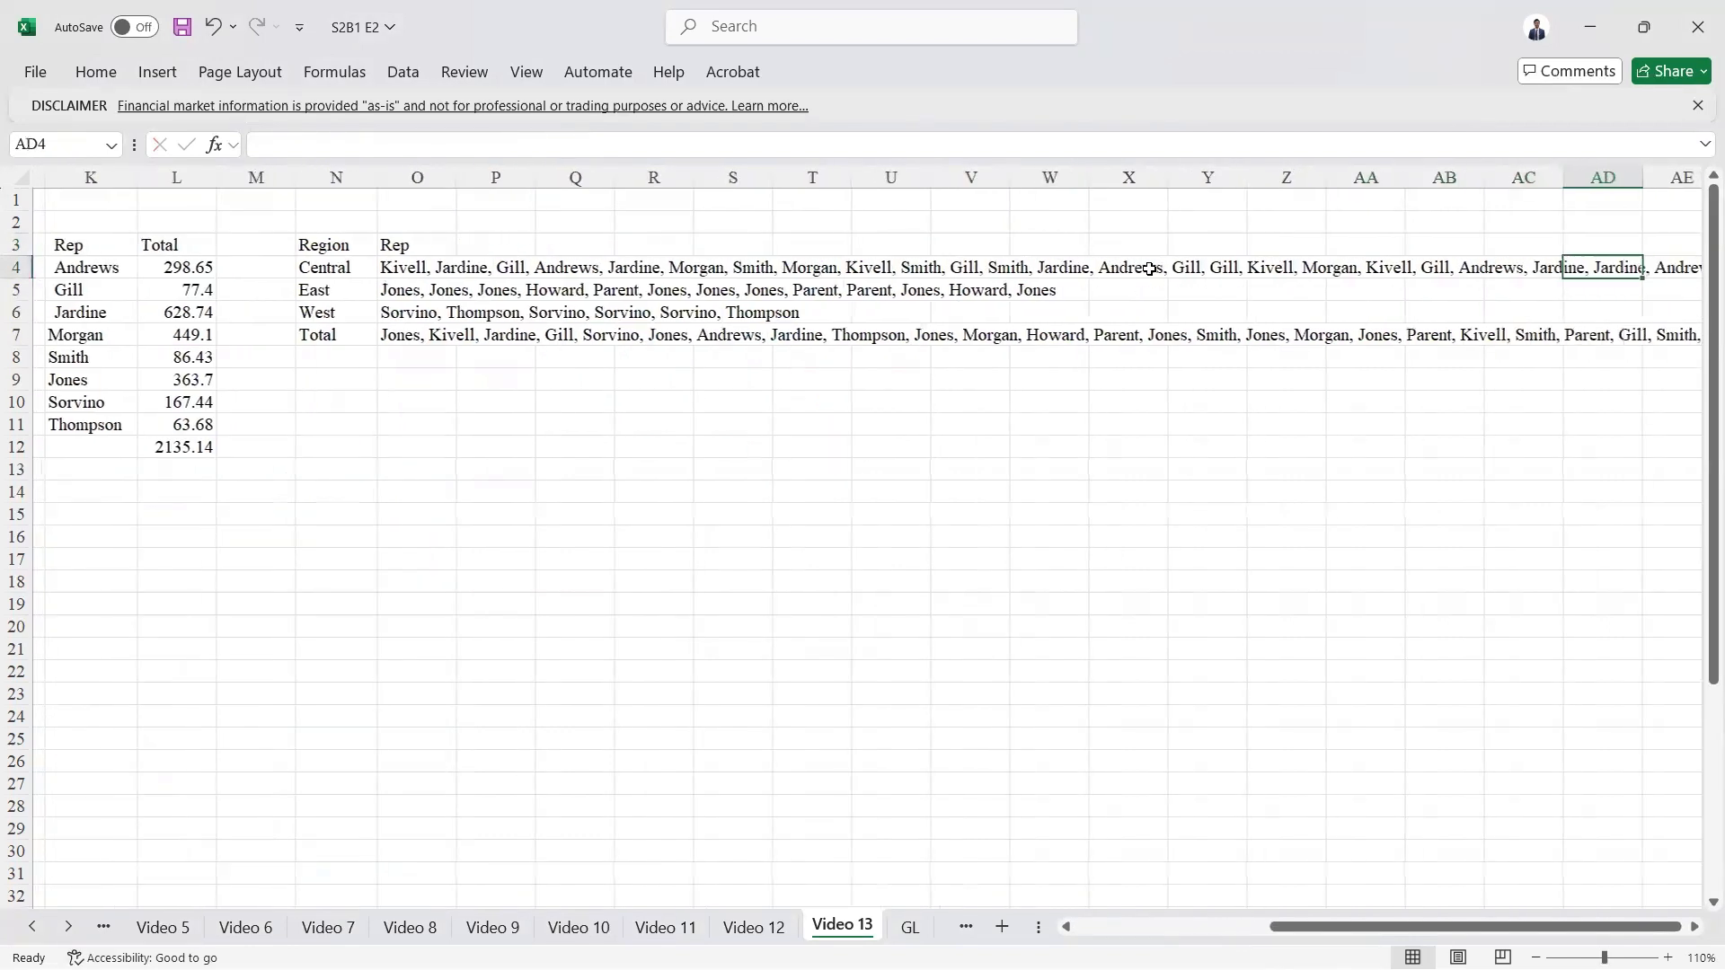
{"action": "key", "text": "Left"}
{"action": "key", "text": "Left"}
{"action": "key", "text": "Left"}
{"action": "key", "text": "Left"}
{"action": "key", "text": "Left"}
{"action": "key", "text": "Left"}
{"action": "key", "text": "Left"}
{"action": "key", "text": "Left"}
{"action": "key", "text": "Left"}
{"action": "key", "text": "Left"}
{"action": "key", "text": "Left"}
{"action": "key", "text": "Left"}
{"action": "key", "text": "Left"}
{"action": "key", "text": "Left"}
{"action": "key", "text": "Left"}
{"action": "key", "text": "Left"}
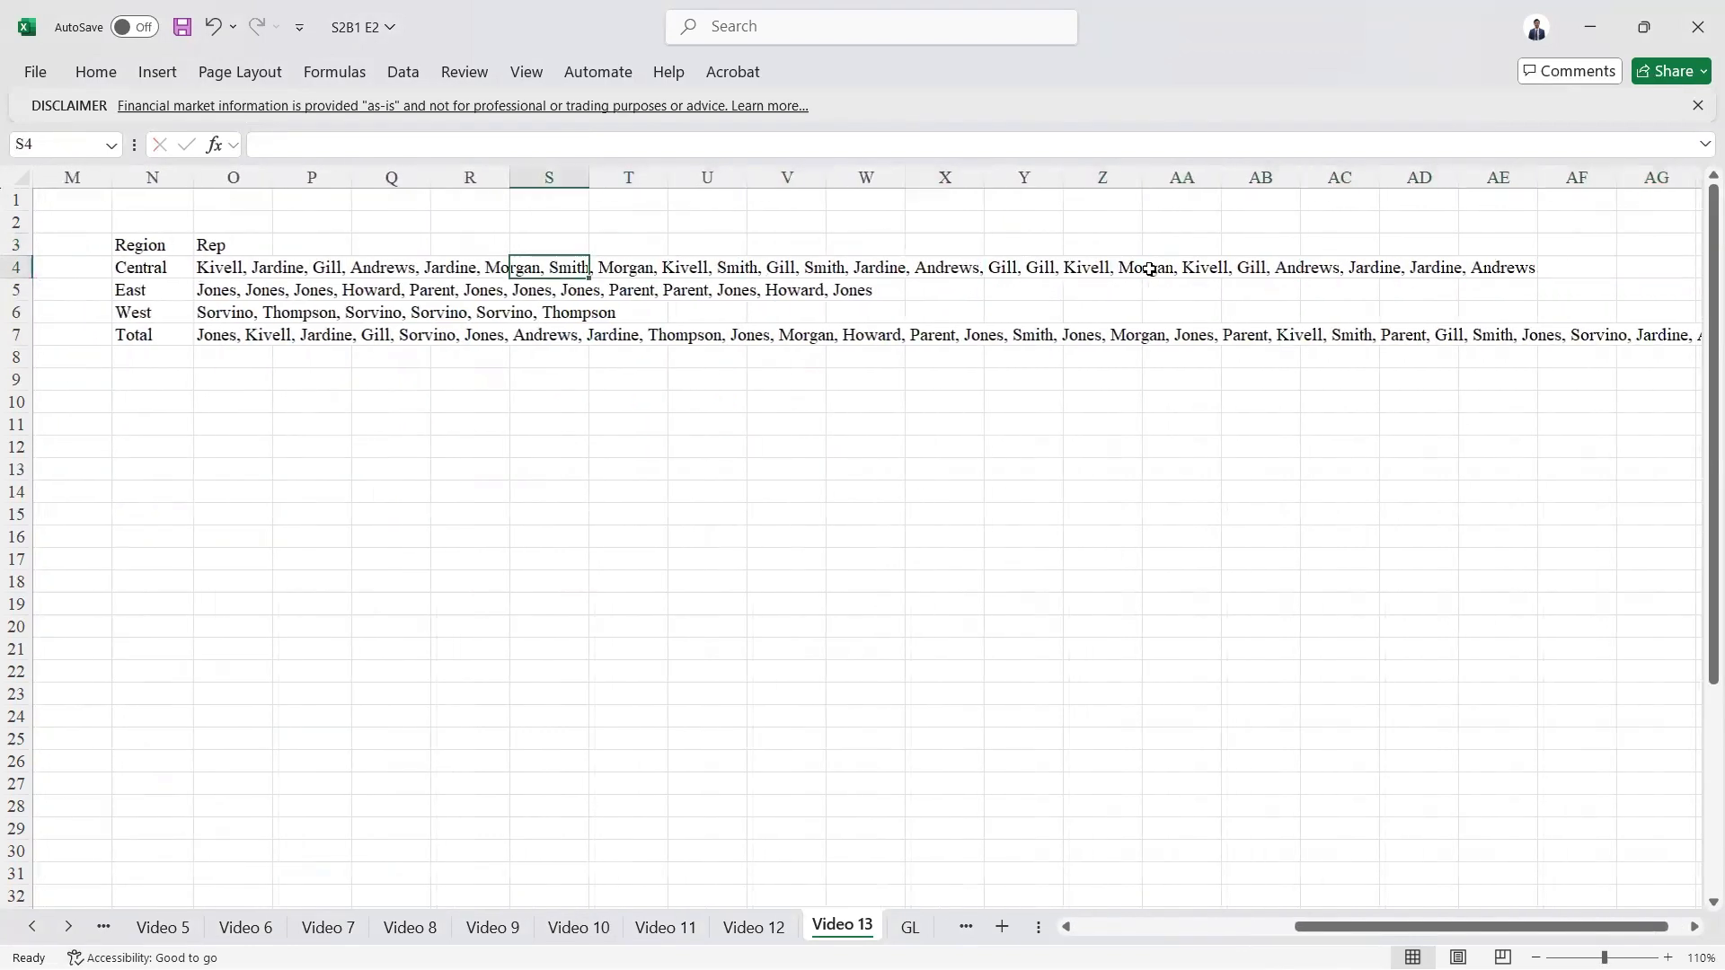
{"action": "key", "text": "Left"}
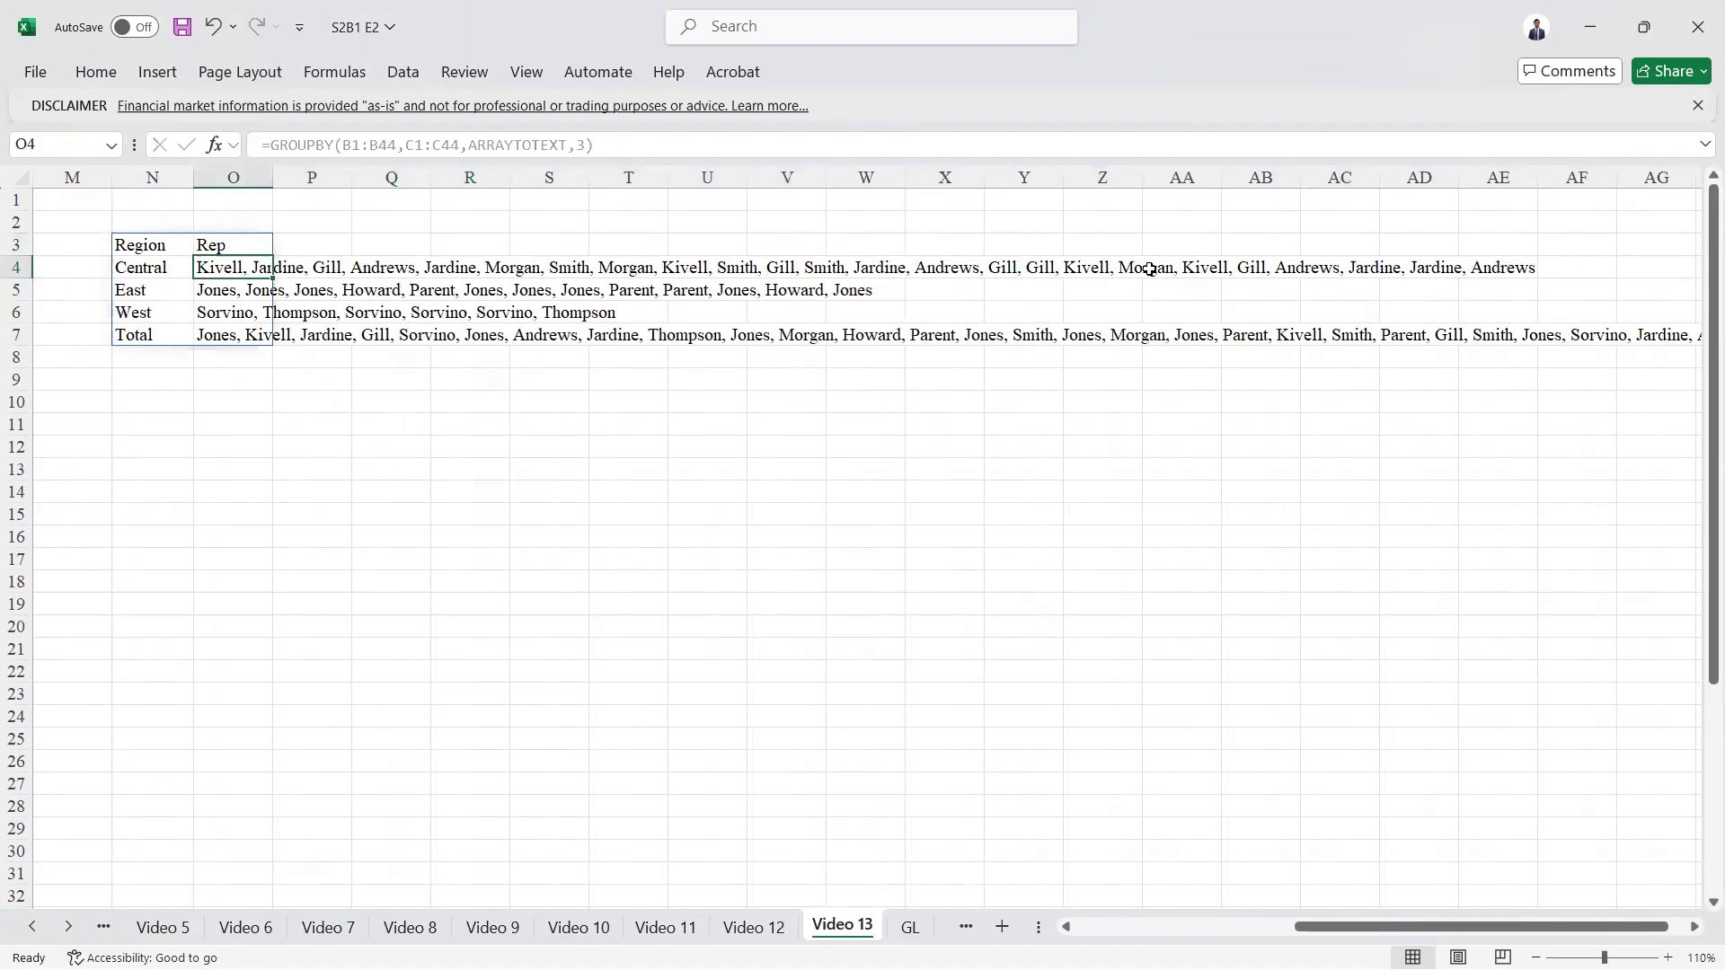
{"action": "key", "text": "Left"}
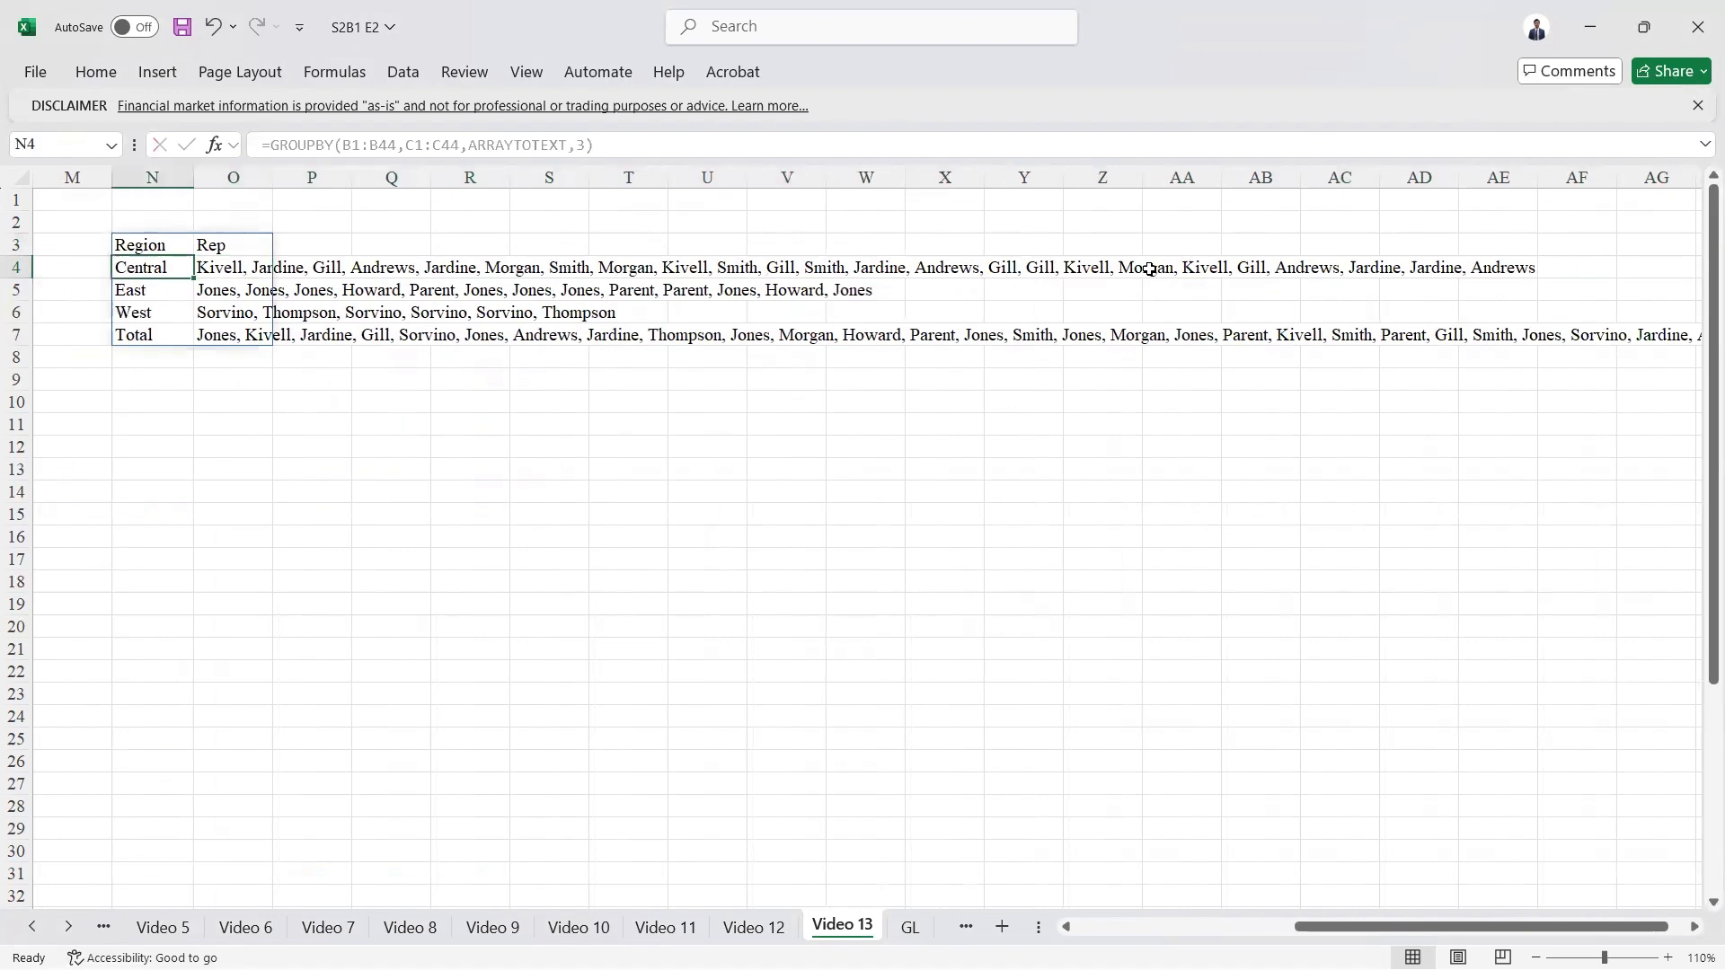
Step: Return to the Region column of the source table to view it beside both GROUPBY results
{"action": "key", "text": "Up"}
{"action": "key", "text": "Left"}
{"action": "key", "text": "Left"}
{"action": "key", "text": "Left"}
{"action": "key", "text": "Left"}
{"action": "key", "text": "Left"}
{"action": "key", "text": "Left"}
{"action": "key", "text": "Left"}
{"action": "key", "text": "Left"}
{"action": "key", "text": "Left"}
{"action": "key", "text": "Left"}
{"action": "key", "text": "Left"}
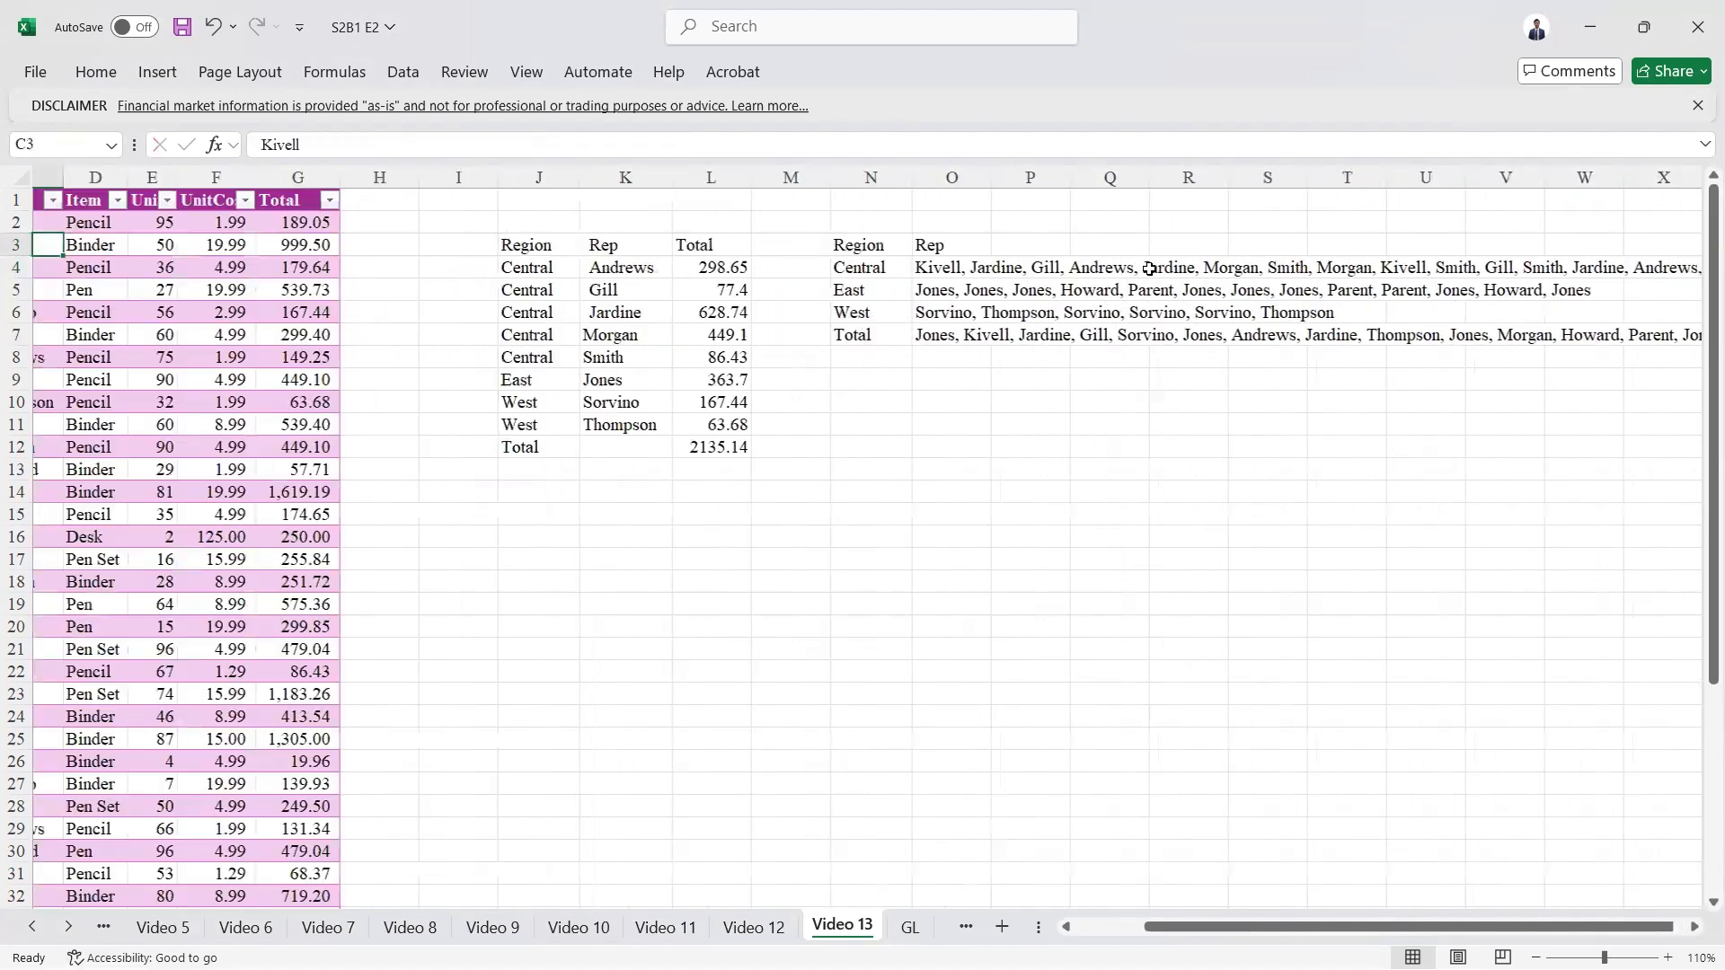
{"action": "key", "text": "Left"}
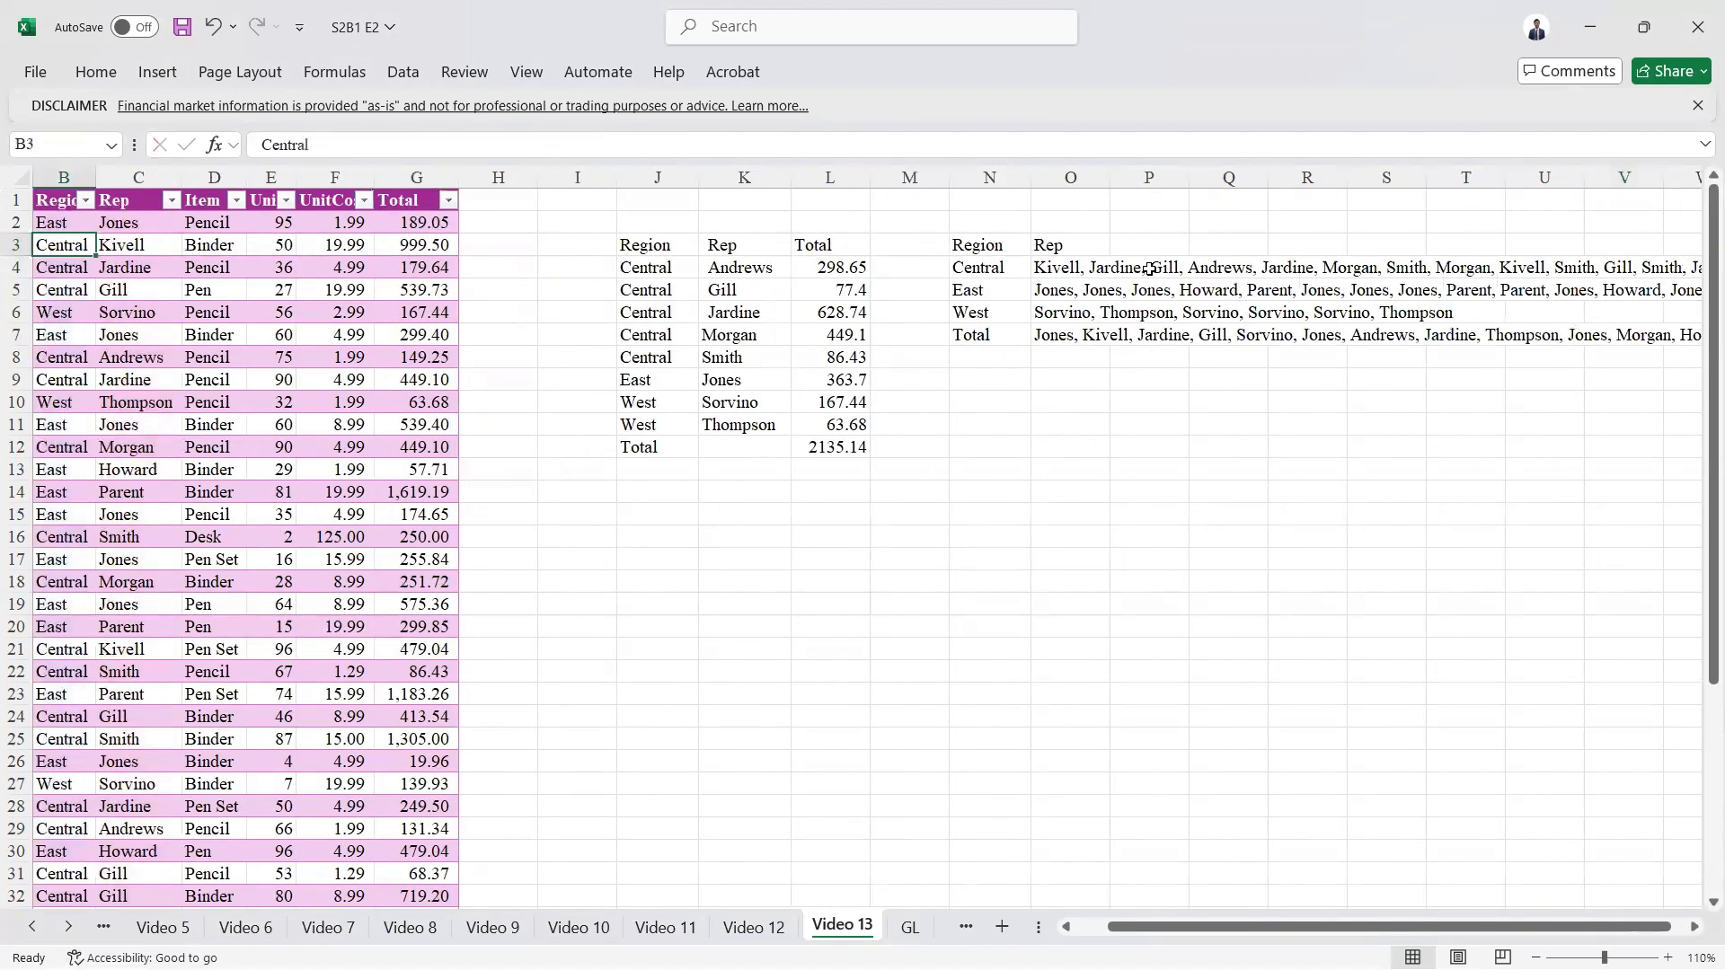